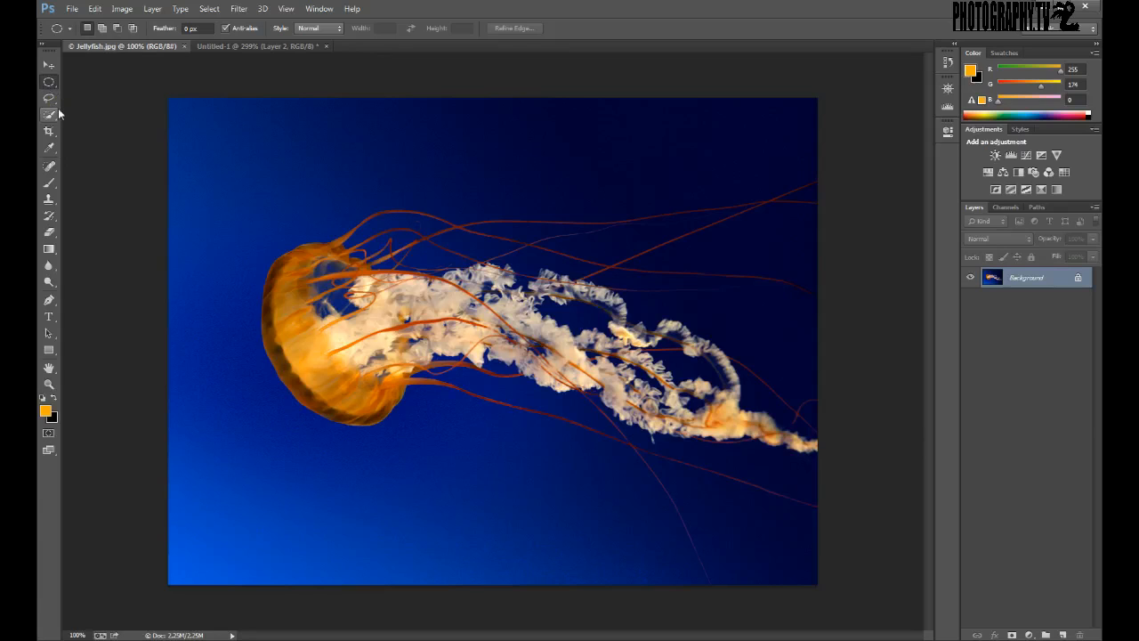
Step: Look through the lasso, marquee, quick selection and crop tools, including their variants and the marquee's feather option
left_click_drag(50, 104, 81, 103)
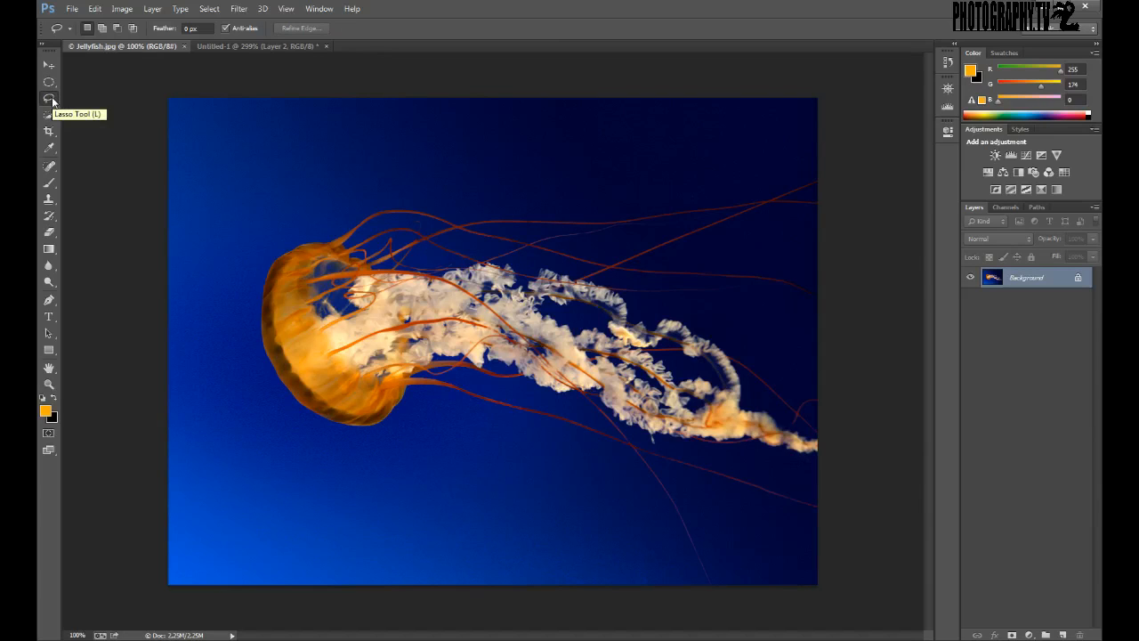
left_click_drag(51, 101, 105, 101)
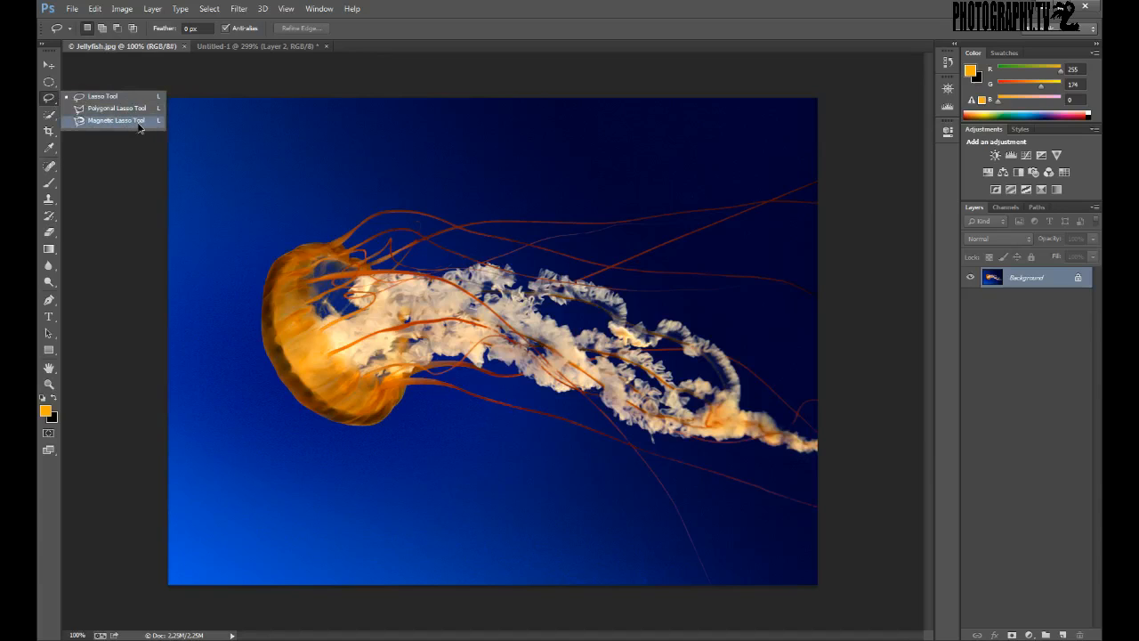
left_click(136, 98)
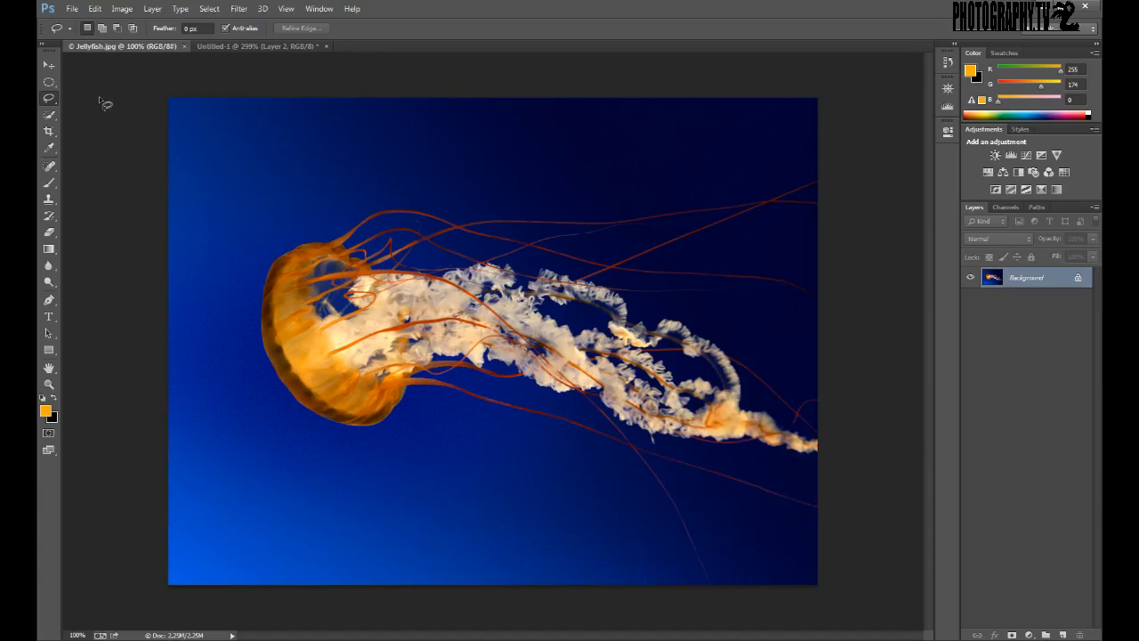
left_click(49, 81)
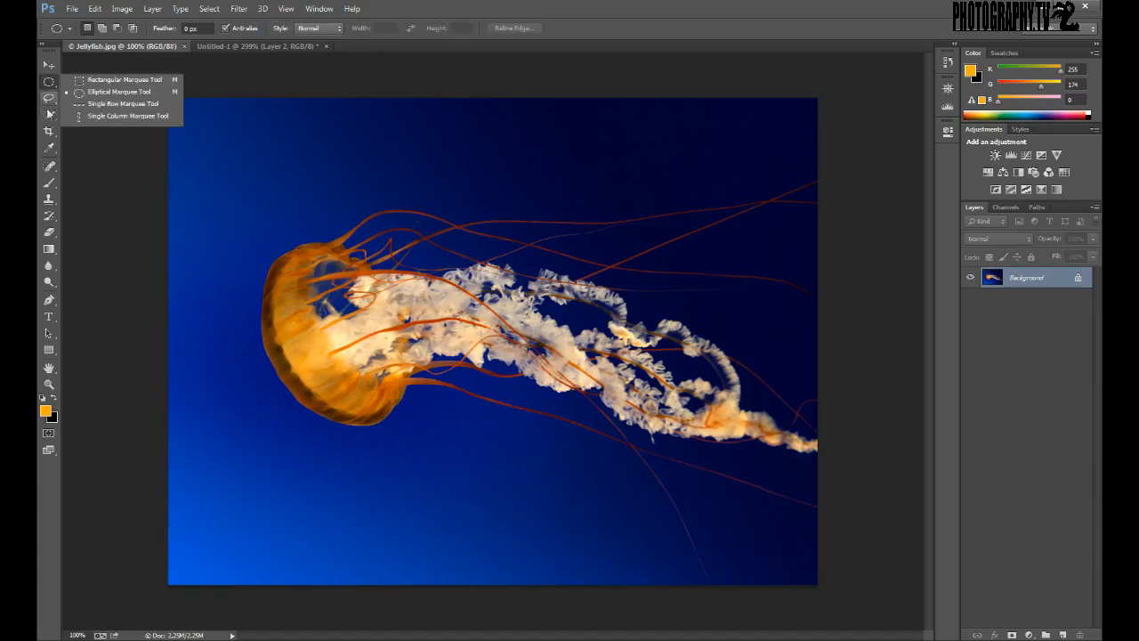
left_click(50, 119)
left_click(50, 100)
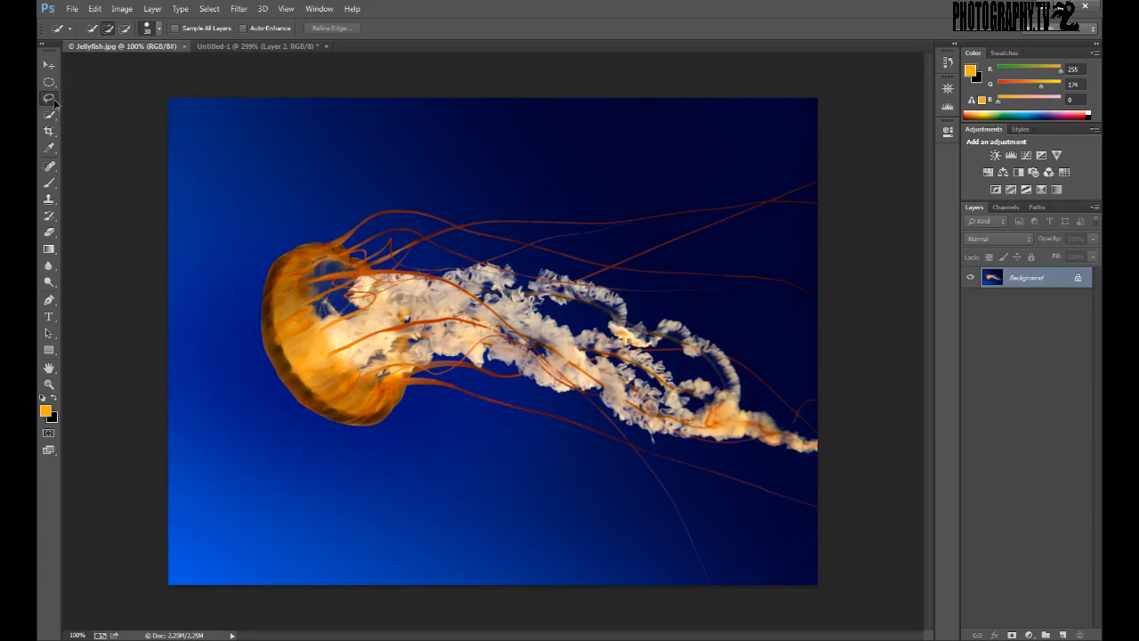
left_click(49, 116)
left_click(49, 117)
left_click(49, 100)
left_click(49, 81)
left_click(49, 116)
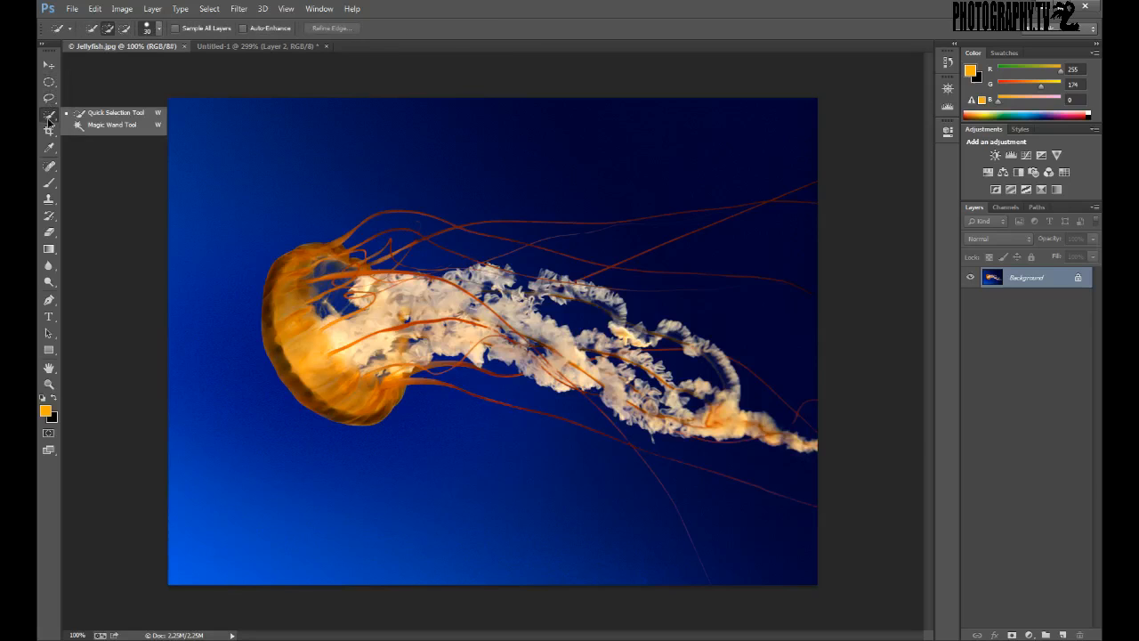
left_click(49, 99)
left_click(49, 83)
left_click(48, 101)
left_click(49, 129)
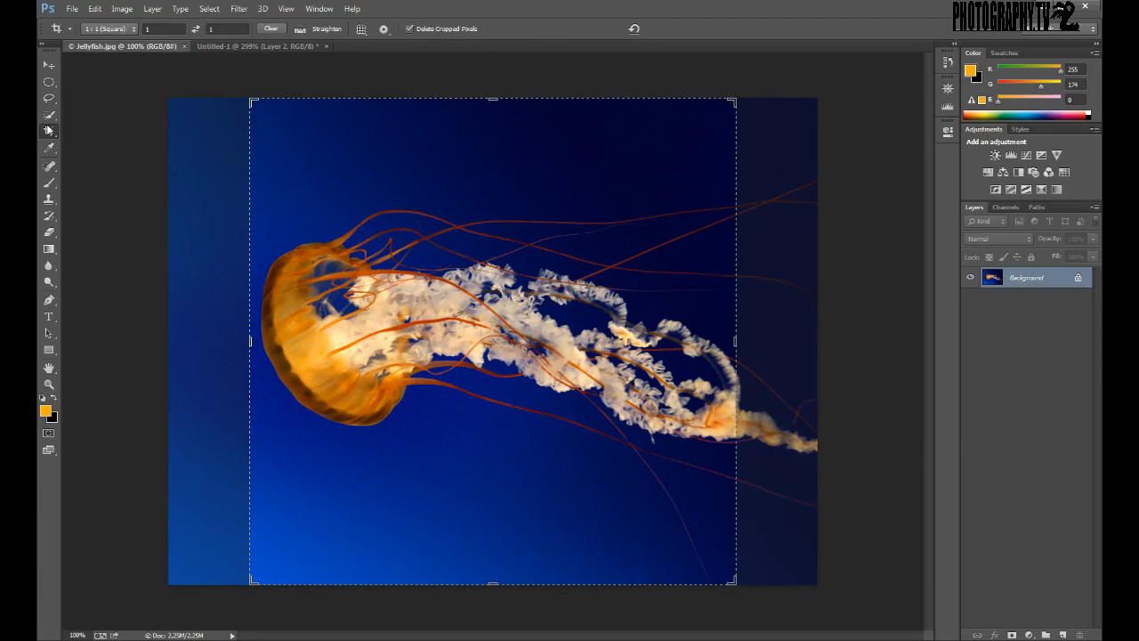
left_click(48, 115)
left_click(49, 83)
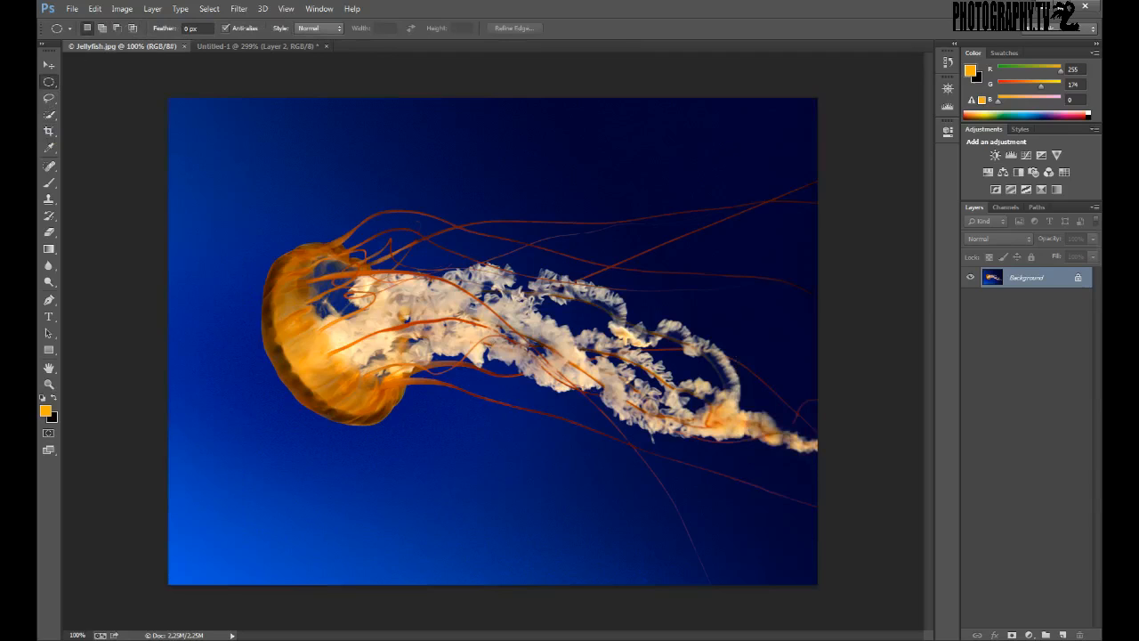
double_click(186, 28)
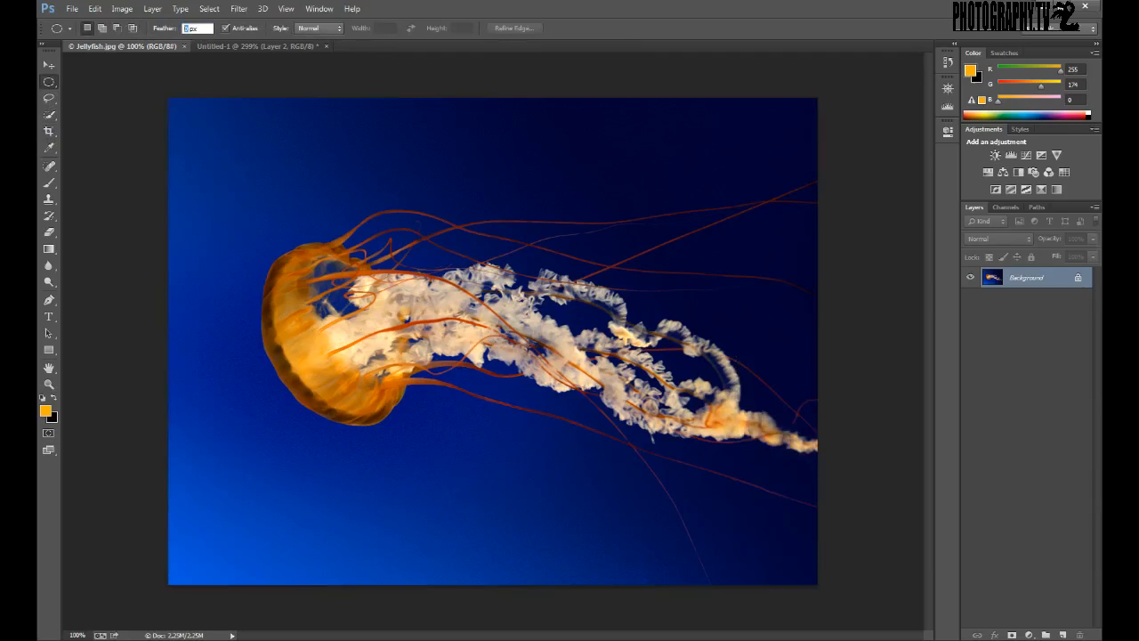
Step: Activate the Lasso tool and close the Untitled-1 document without saving its changes
left_click(50, 98)
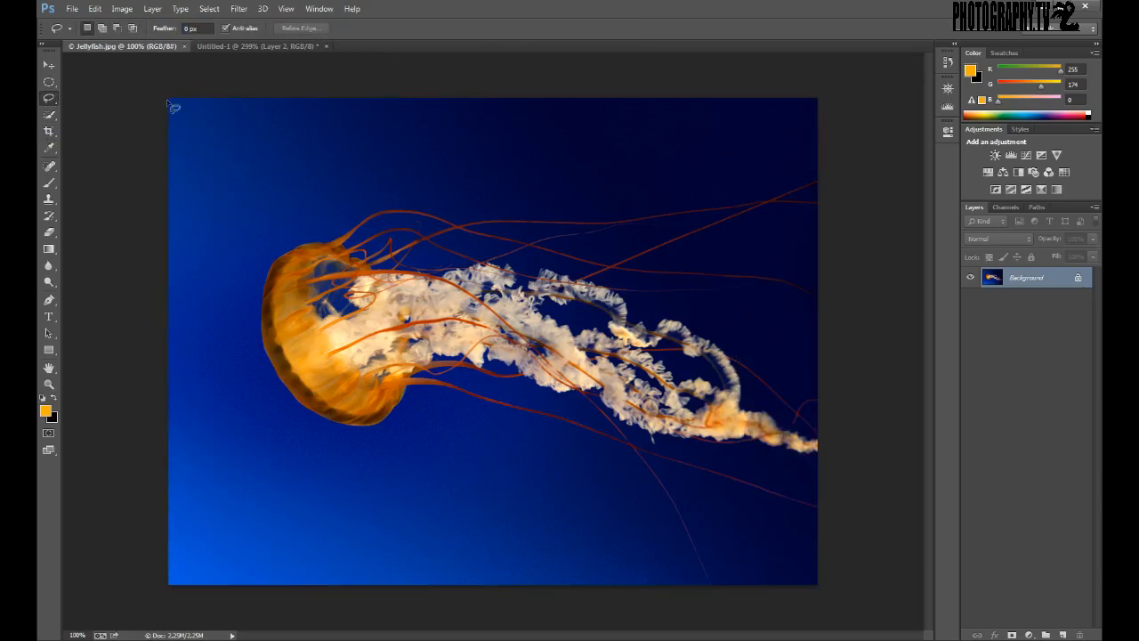
left_click(245, 47)
left_click(326, 46)
left_click(560, 246)
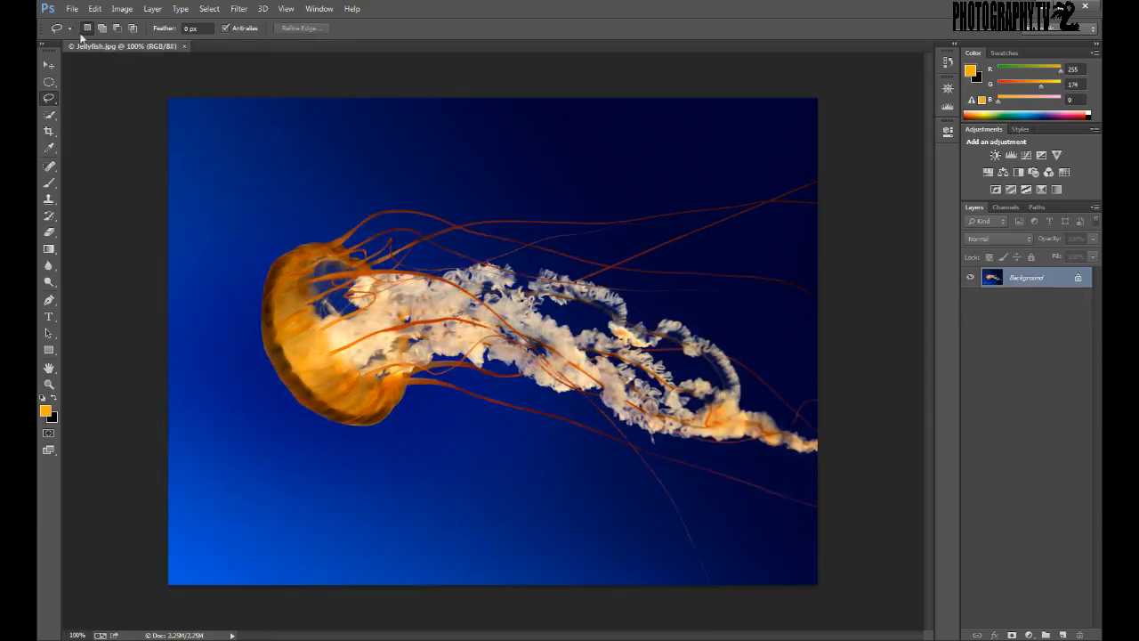
Step: Draw a freehand lasso selection around the jellyfish's bell with 0 px feather and copy it into a new document
double_click(186, 28)
mouse_move(259, 180)
left_mouse_down()
mouse_move(229, 206)
mouse_move(234, 284)
mouse_move(219, 325)
mouse_move(234, 384)
mouse_move(224, 428)
mouse_move(268, 482)
mouse_move(327, 514)
mouse_move(472, 537)
mouse_move(583, 476)
mouse_move(579, 446)
mouse_move(602, 392)
mouse_move(608, 309)
mouse_move(542, 189)
mouse_move(445, 140)
mouse_move(342, 142)
mouse_move(257, 179)
left_mouse_up()
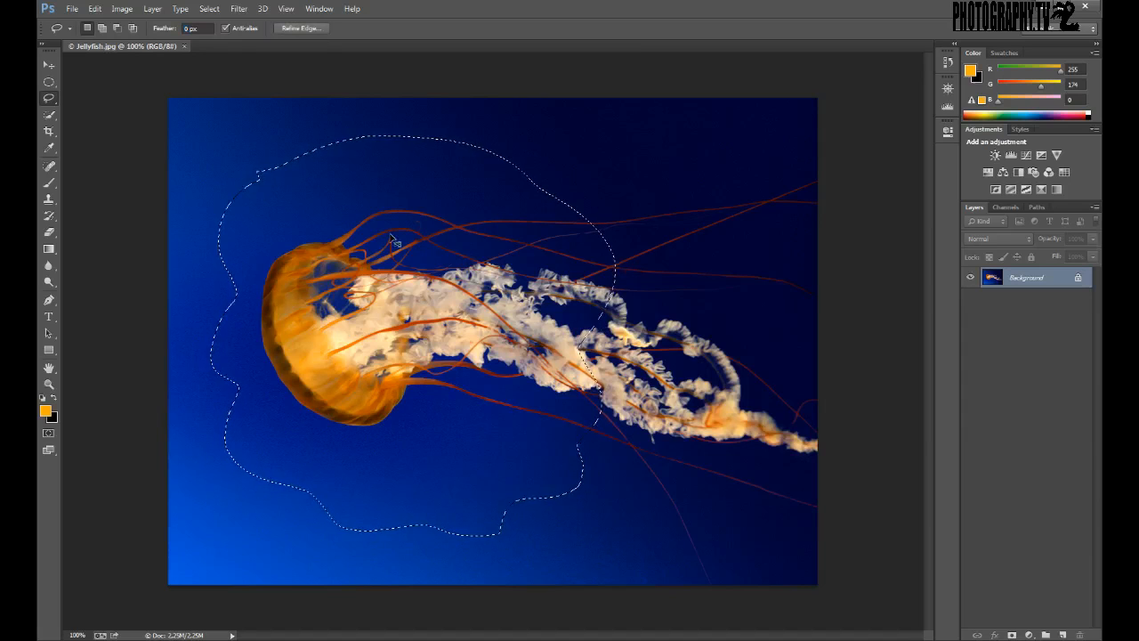
left_click(73, 9)
left_click(82, 24)
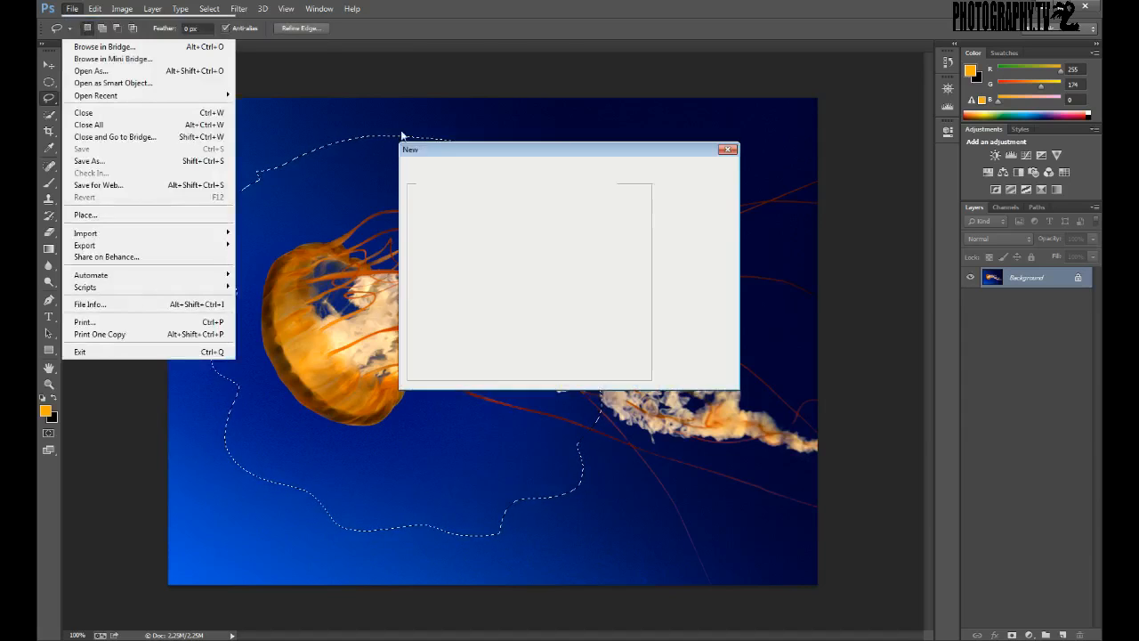
left_click(705, 172)
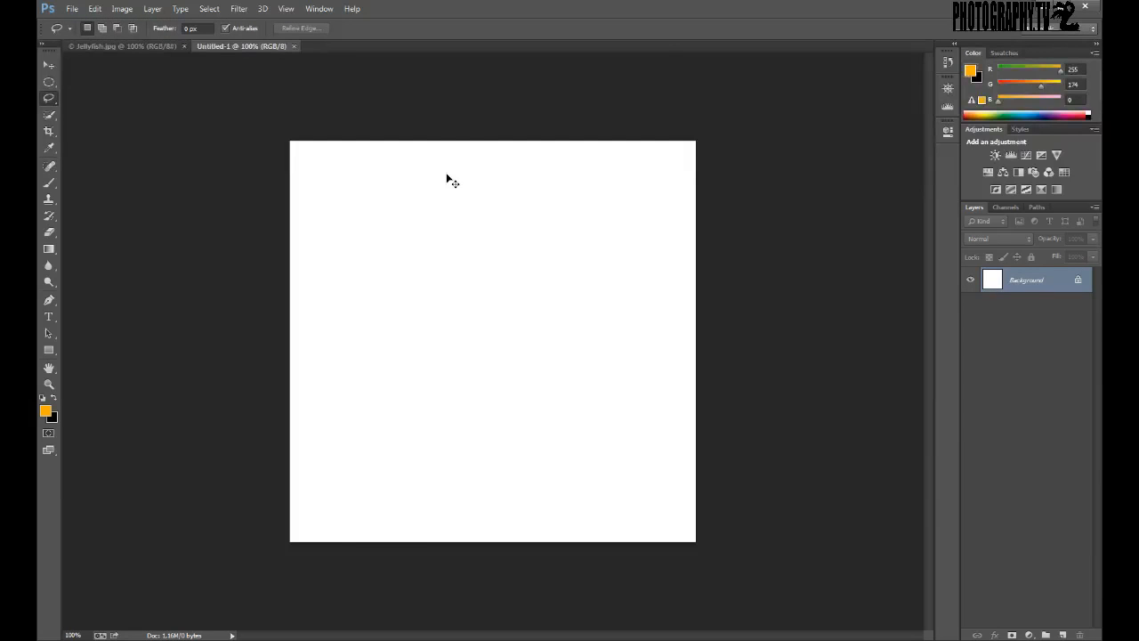
key("ctrl+v")
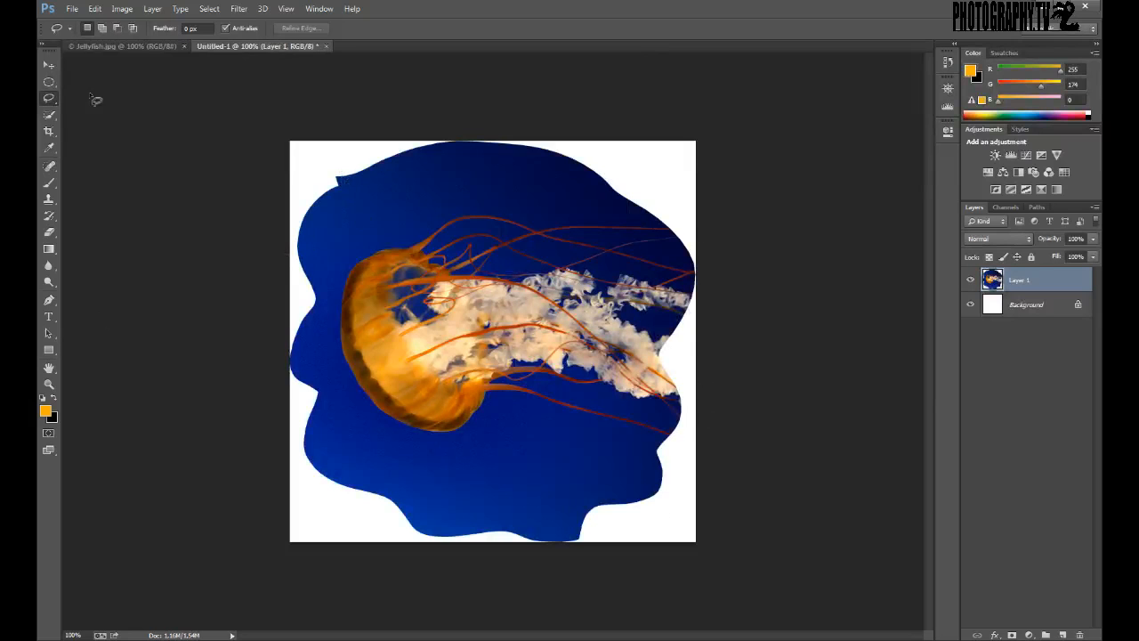
Step: Clear the selection in Jellyfish.jpg, set the Lasso feather to 50 px and lasso a wide area around the jellyfish
left_click(92, 45)
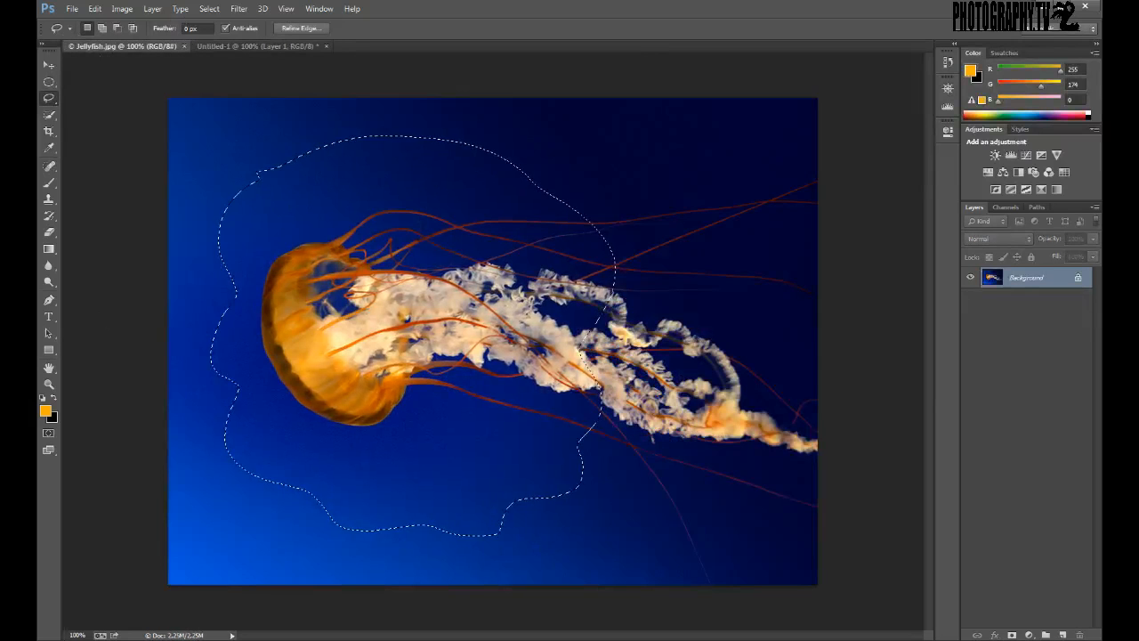
key("ctrl+d")
left_click(189, 29)
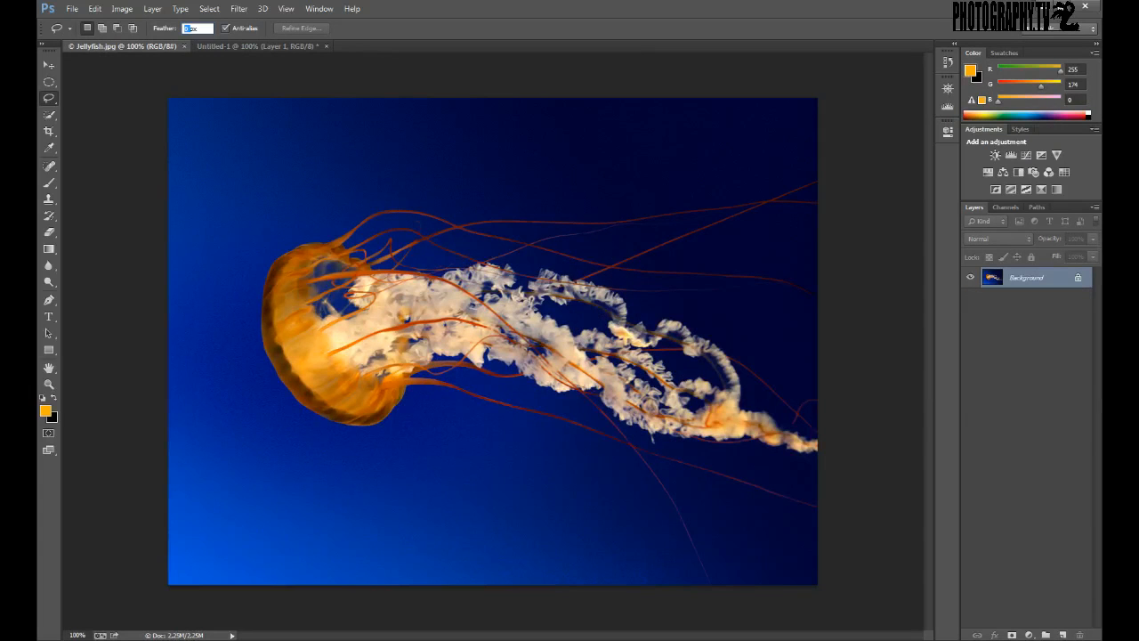
type("50")
key("Return")
mouse_move(411, 138)
left_mouse_down()
mouse_move(326, 178)
mouse_move(262, 182)
mouse_move(191, 422)
mouse_move(218, 472)
mouse_move(222, 519)
mouse_move(416, 568)
mouse_move(513, 569)
mouse_move(723, 508)
mouse_move(725, 427)
mouse_move(661, 218)
mouse_move(579, 161)
mouse_move(465, 125)
mouse_move(409, 142)
left_mouse_up()
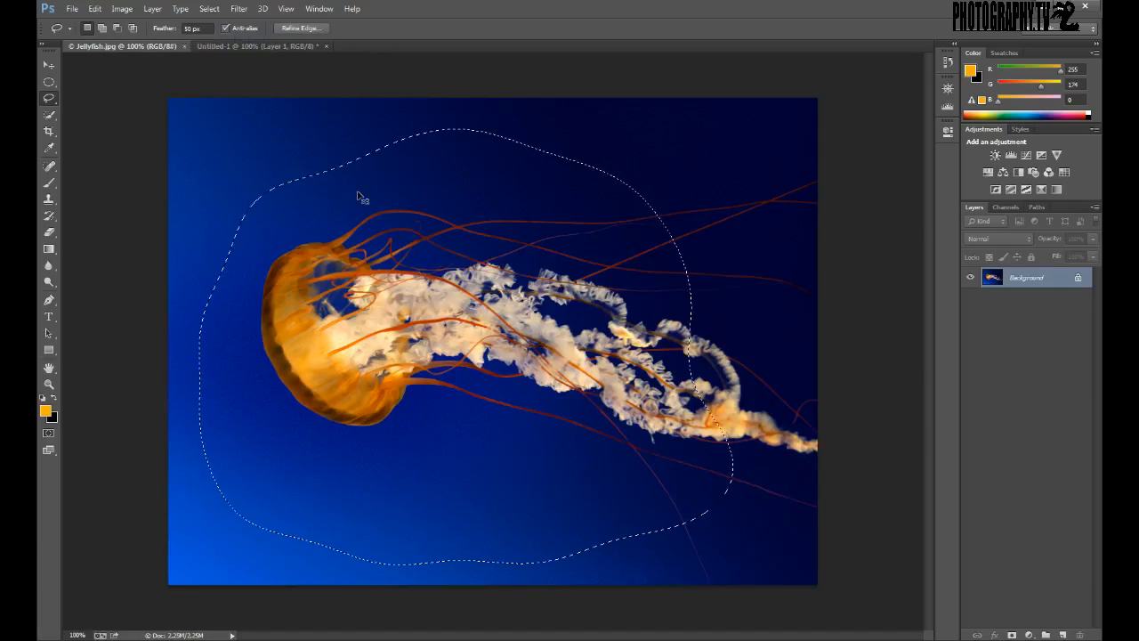
Step: Paste the feathered selection into Untitled-1, hide Layer 1 and move the pasted jellyfish up and to the left
left_click(233, 47)
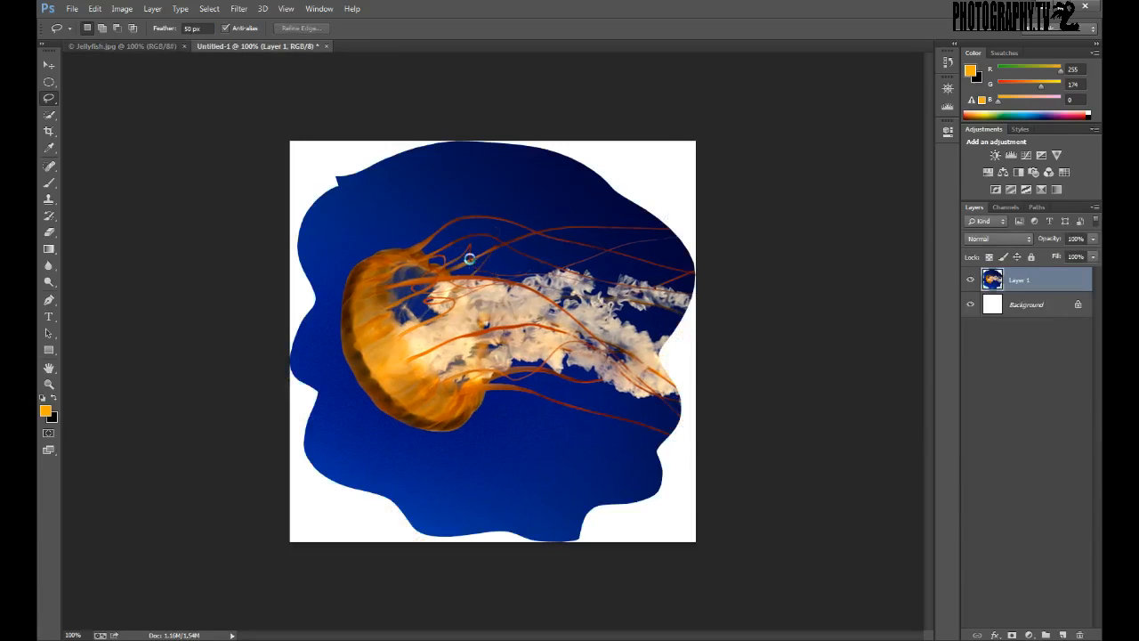
key("ctrl+v")
key("v")
left_click_drag(475, 332, 430, 292)
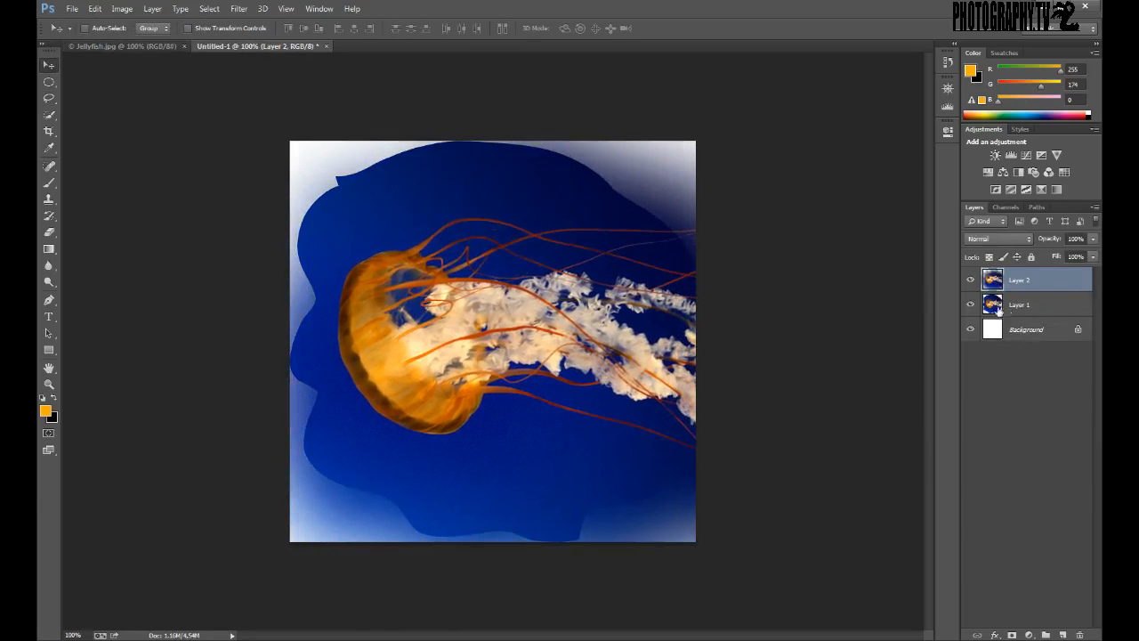
left_click(968, 307)
left_click_drag(490, 317, 430, 273)
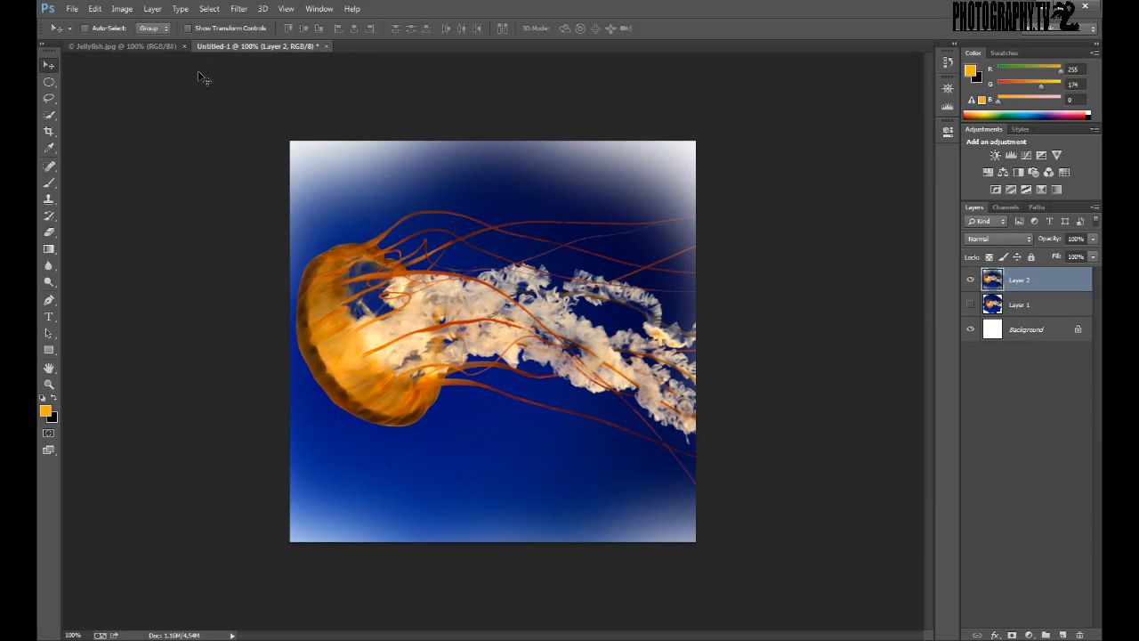
Step: Deselect in Jellyfish.jpg, set the Lasso feather to 100 px and draw freehand selections around the jellyfish
left_click(176, 46)
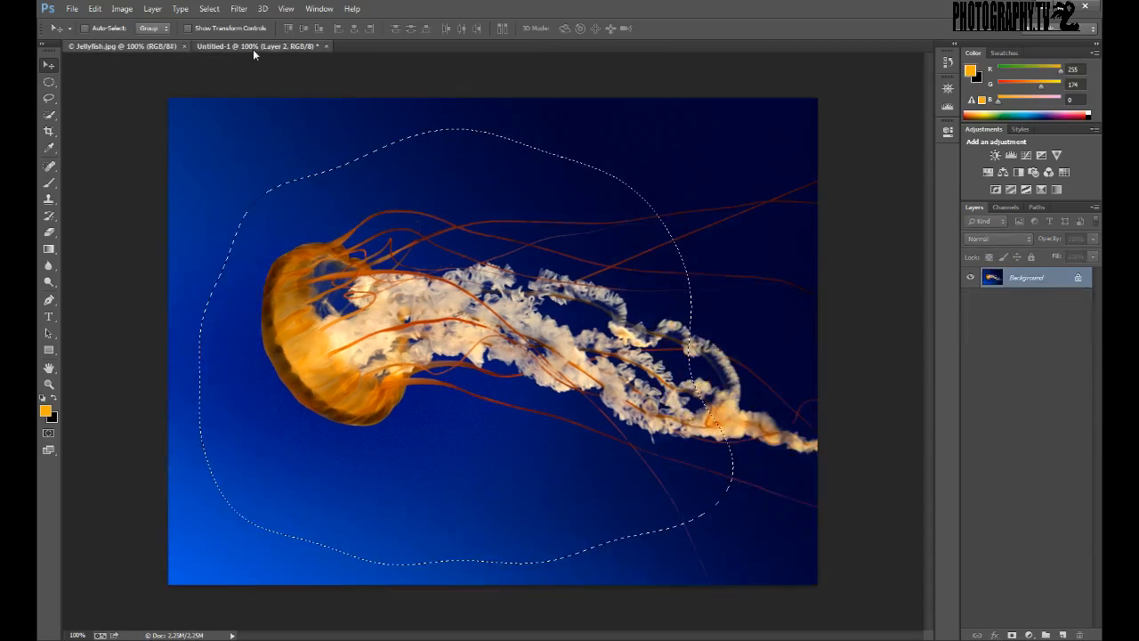
left_click(252, 46)
left_click(150, 44)
key("ctrl+d")
left_click(49, 98)
left_click(190, 28)
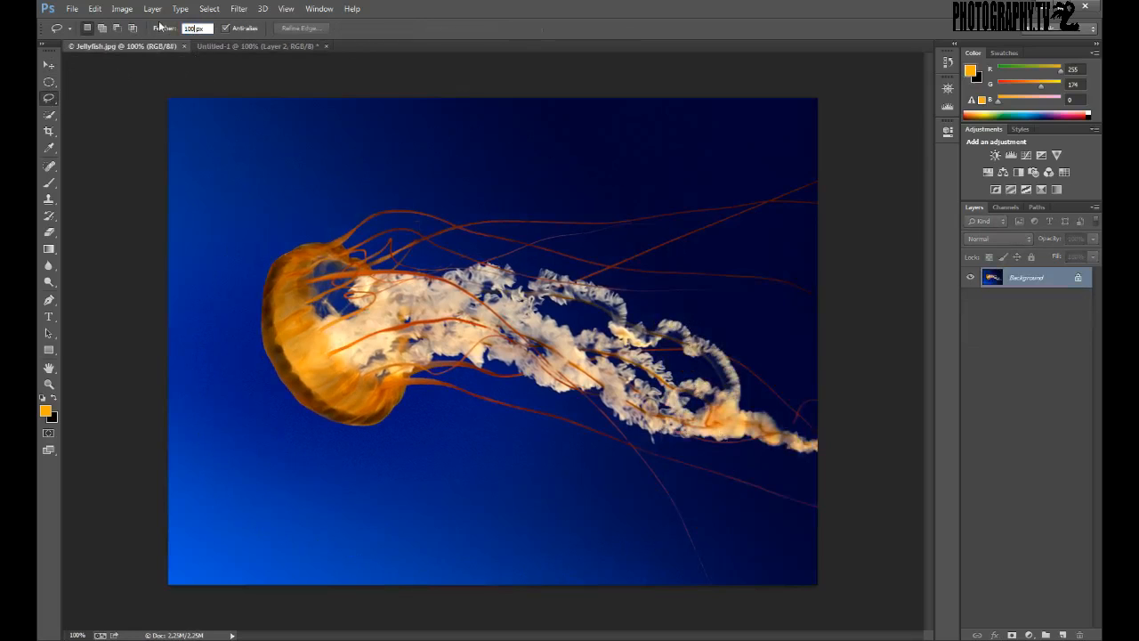
mouse_move(362, 123)
left_mouse_down()
mouse_move(307, 125)
mouse_move(201, 222)
mouse_move(181, 403)
mouse_move(242, 441)
mouse_move(253, 473)
mouse_move(333, 498)
mouse_move(330, 524)
mouse_move(371, 541)
mouse_move(466, 554)
mouse_move(602, 548)
mouse_move(711, 509)
mouse_move(765, 346)
mouse_move(655, 190)
mouse_move(564, 124)
mouse_move(356, 132)
left_mouse_up()
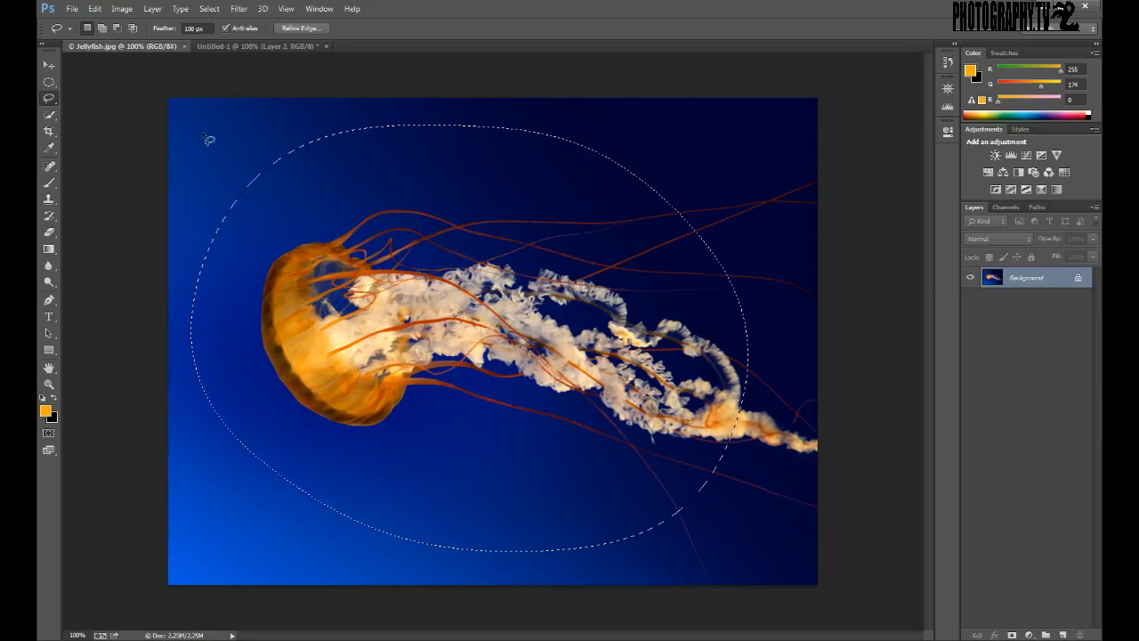
mouse_move(265, 140)
left_mouse_down()
mouse_move(156, 342)
mouse_move(247, 359)
mouse_move(290, 398)
mouse_move(262, 440)
mouse_move(362, 457)
mouse_move(463, 433)
mouse_move(473, 401)
mouse_move(652, 463)
mouse_move(640, 551)
mouse_move(776, 562)
mouse_move(802, 405)
mouse_move(782, 242)
mouse_move(675, 80)
mouse_move(624, 287)
mouse_move(533, 116)
mouse_move(441, 96)
mouse_move(333, 149)
mouse_move(264, 142)
left_mouse_up()
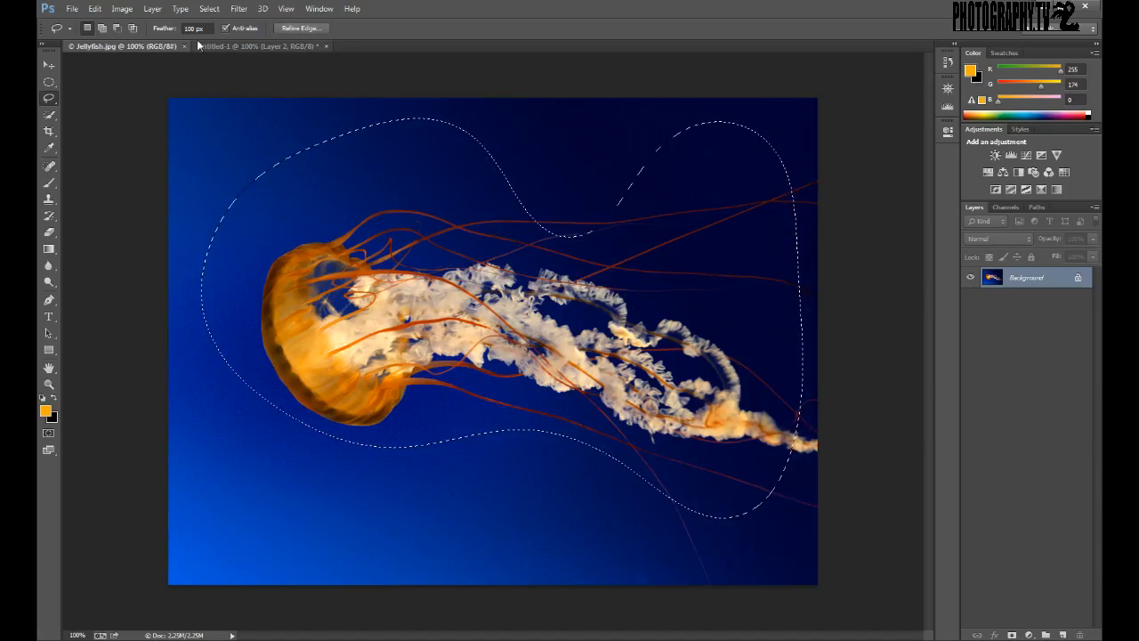
Step: Try to lasso a small irregular area above the tentacles with the 100 px feather
mouse_move(537, 124)
left_mouse_down()
mouse_move(560, 175)
mouse_move(593, 109)
mouse_move(607, 216)
mouse_move(627, 236)
mouse_move(669, 226)
mouse_move(628, 286)
mouse_move(533, 197)
mouse_move(527, 133)
left_mouse_up()
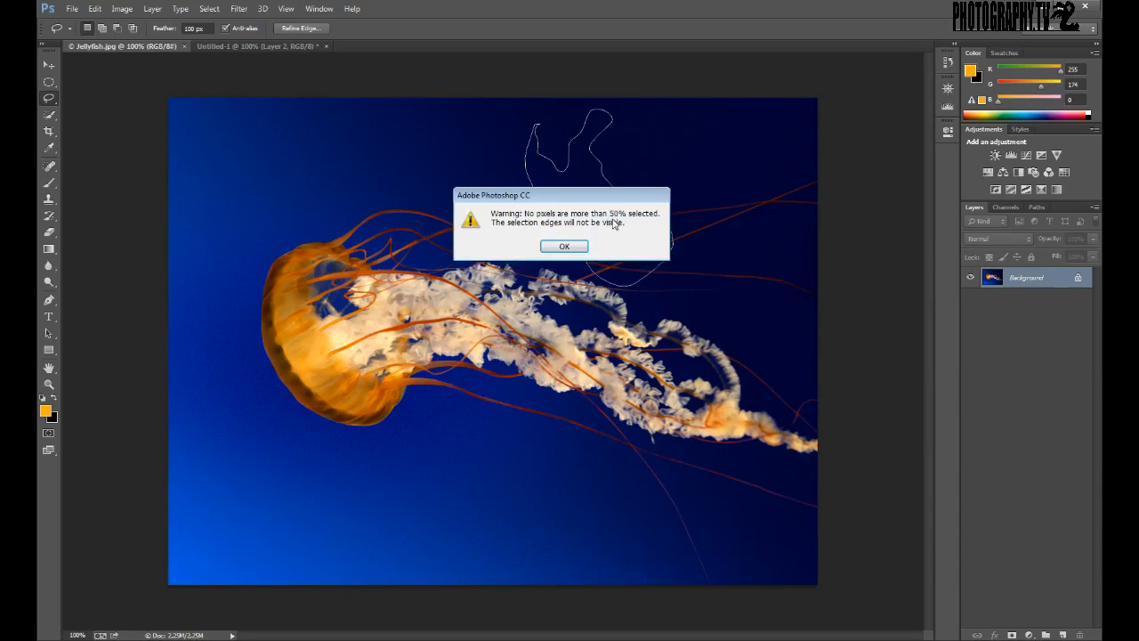
left_click(566, 248)
mouse_move(458, 172)
left_mouse_down()
mouse_move(357, 205)
mouse_move(274, 323)
mouse_move(425, 450)
mouse_move(473, 525)
mouse_move(672, 551)
mouse_move(714, 289)
mouse_move(680, 165)
mouse_move(298, 197)
left_mouse_up()
left_click(372, 171)
Step: Lasso a wavy area over the jellyfish with the 100 px feather and paste it into Untitled-1 with Layers 1 and 2 hidden
mouse_move(285, 129)
left_mouse_down()
mouse_move(242, 421)
mouse_move(288, 545)
mouse_move(377, 401)
mouse_move(415, 301)
mouse_move(526, 316)
mouse_move(574, 558)
mouse_move(703, 471)
mouse_move(768, 161)
mouse_move(677, 103)
mouse_move(612, 173)
mouse_move(593, 311)
mouse_move(548, 285)
mouse_move(507, 173)
mouse_move(362, 115)
mouse_move(303, 142)
left_mouse_up()
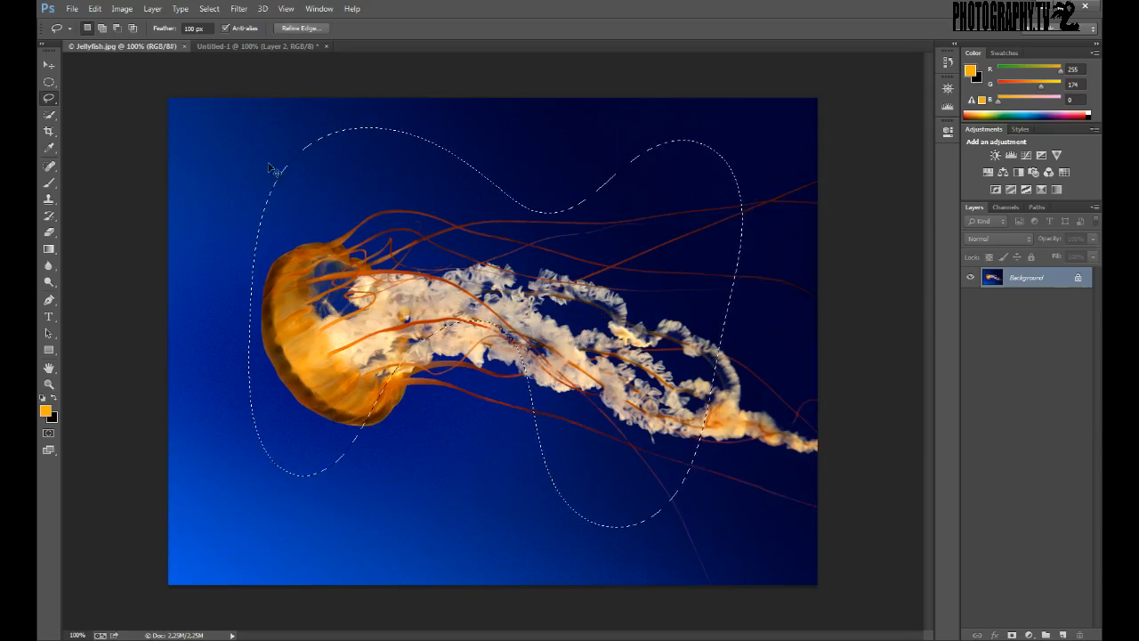
left_click(228, 49)
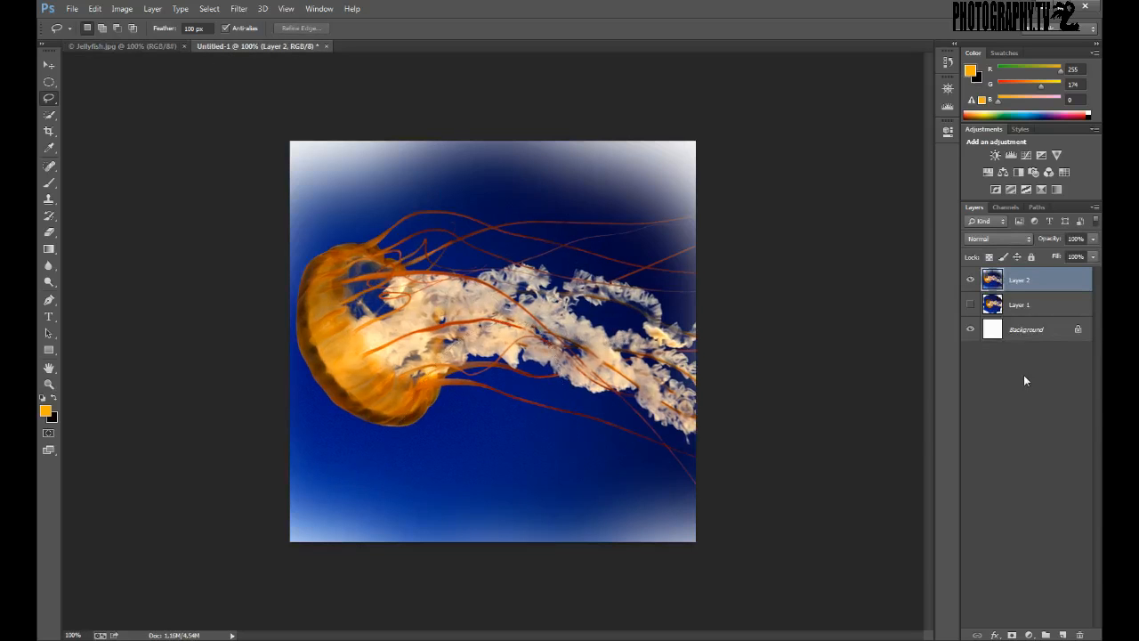
key("ctrl+v")
left_click(969, 304)
left_click(969, 329)
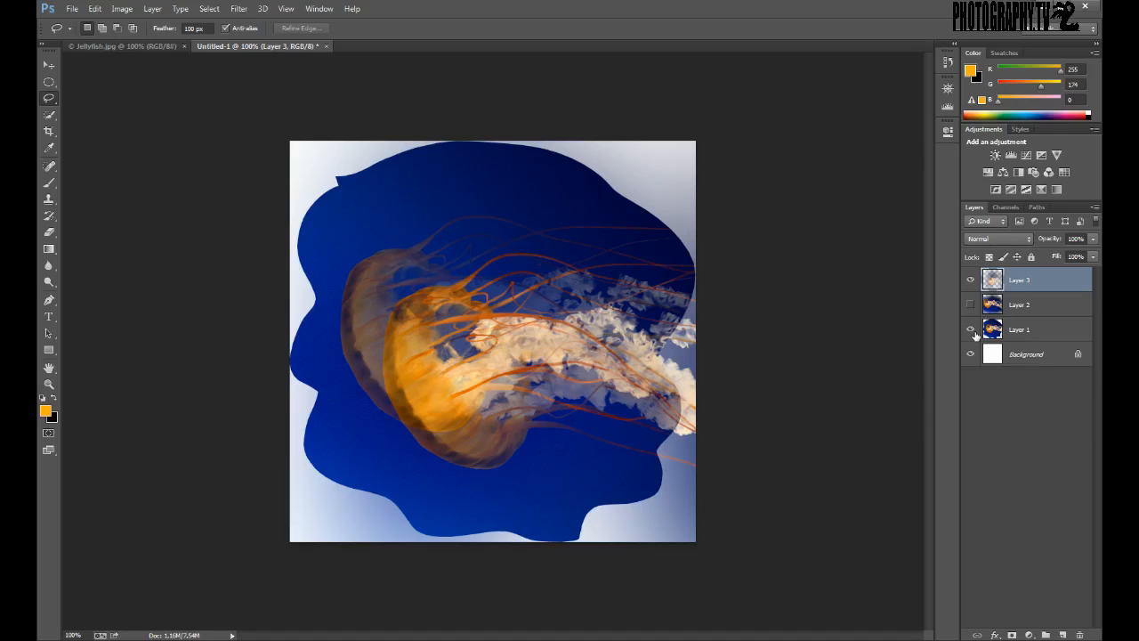
left_click(971, 329)
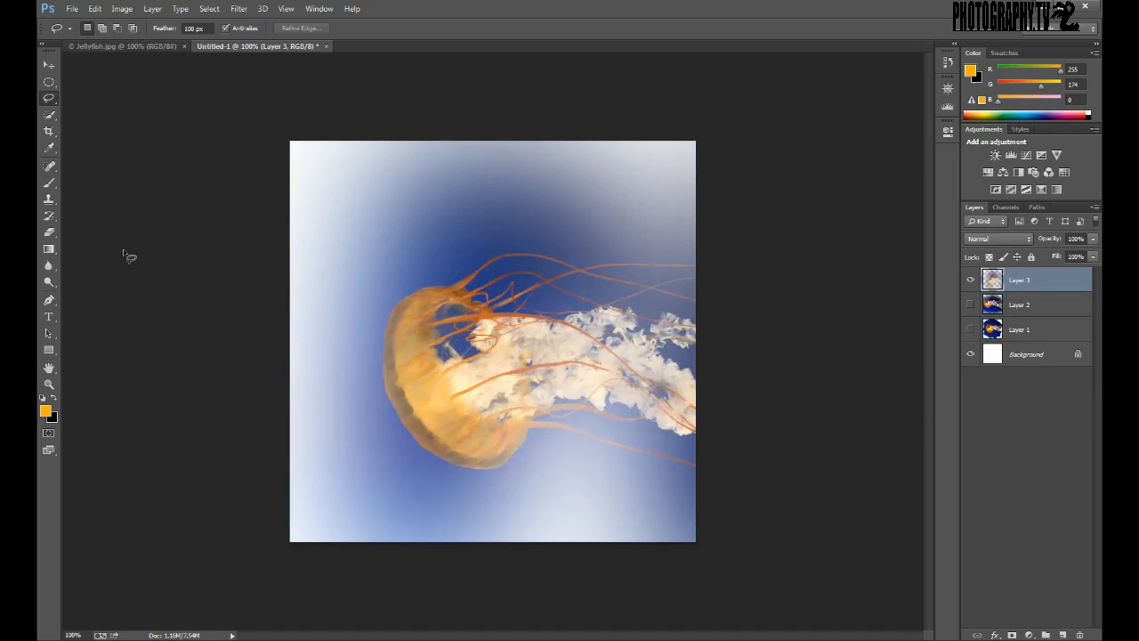
Step: Check the pixel dimensions of Jellyfish.jpg in the Image Size settings and leave them without changes
left_click(124, 46)
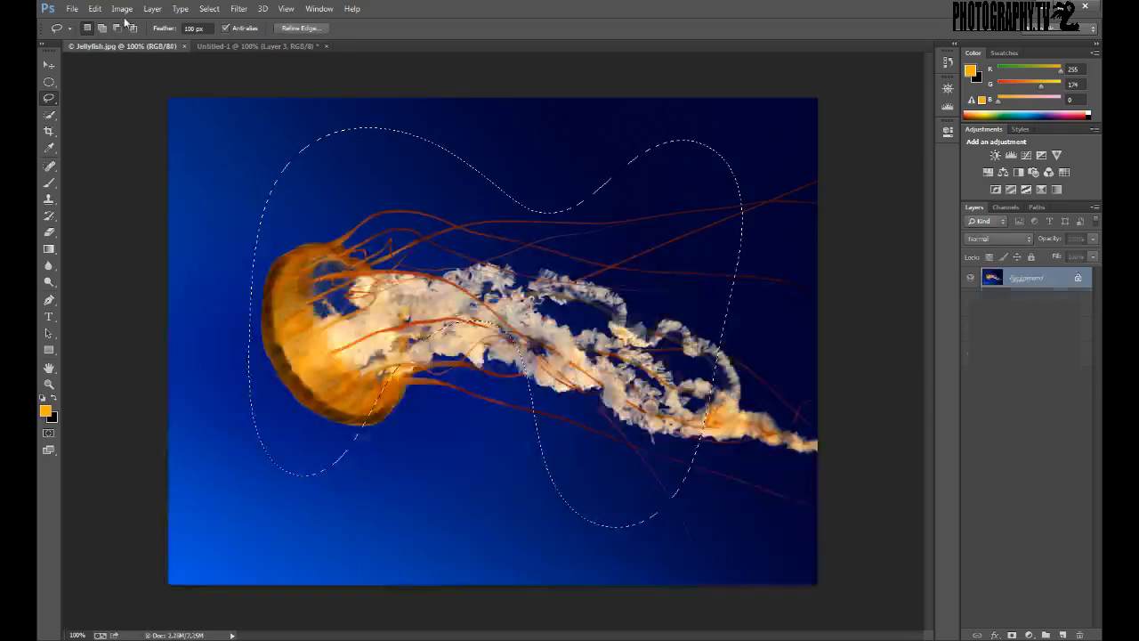
left_click(122, 8)
left_click(139, 100)
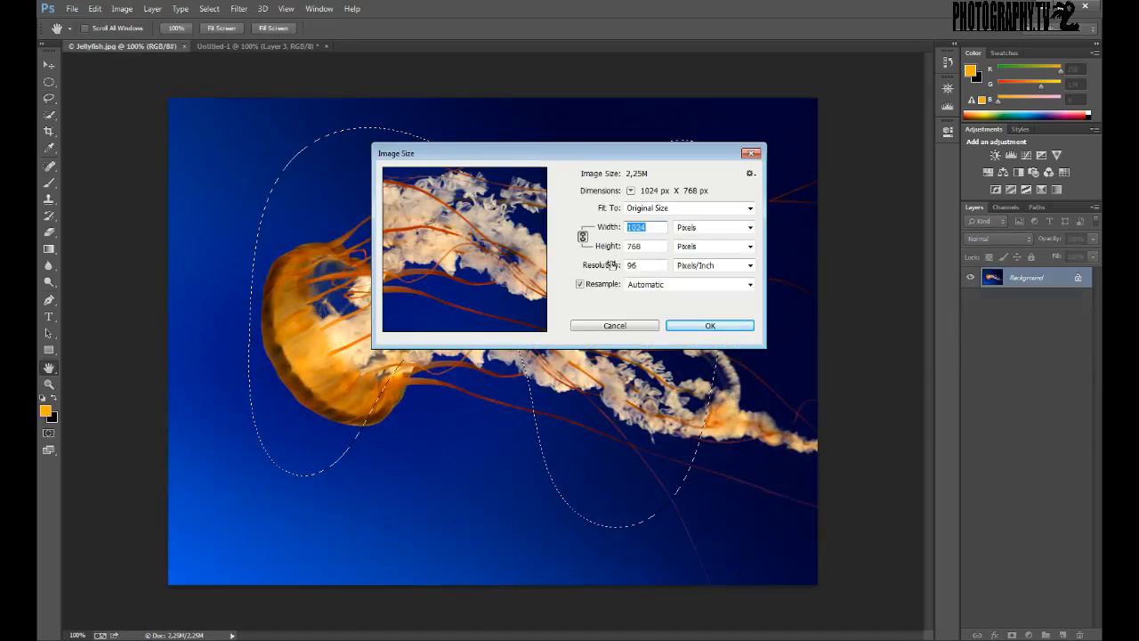
key("Tab")
left_click(751, 153)
Step: Replace the Jellyfish.jpg selection with a wavy lasso selection using a 50 px feather and paste it into Untitled-1
left_click(305, 125)
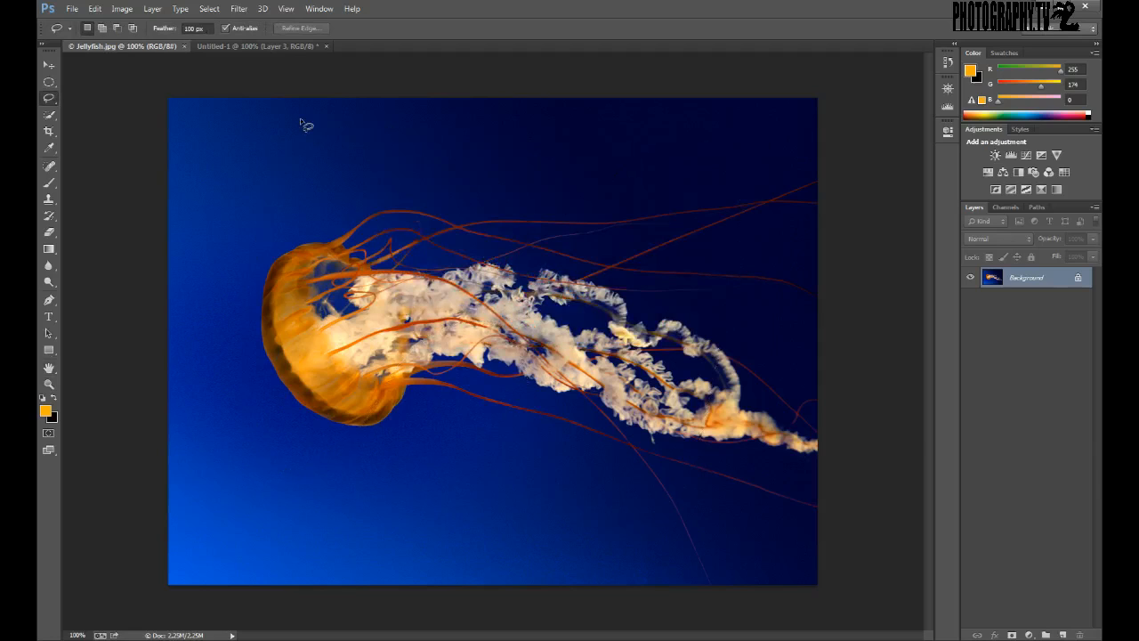
left_click(191, 30)
type("5")
key("Return")
mouse_move(254, 183)
left_mouse_down()
mouse_move(291, 507)
mouse_move(359, 326)
mouse_move(474, 555)
mouse_move(710, 506)
mouse_move(690, 281)
mouse_move(582, 176)
mouse_move(339, 129)
mouse_move(269, 225)
left_mouse_up()
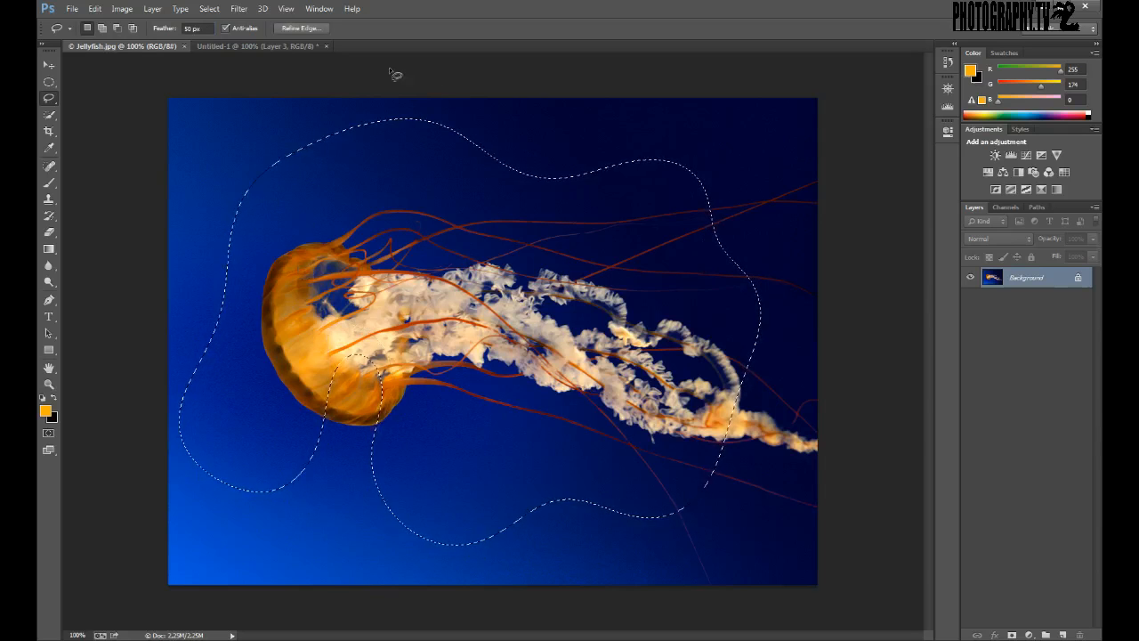
left_click(271, 47)
left_click_drag(476, 206, 487, 214)
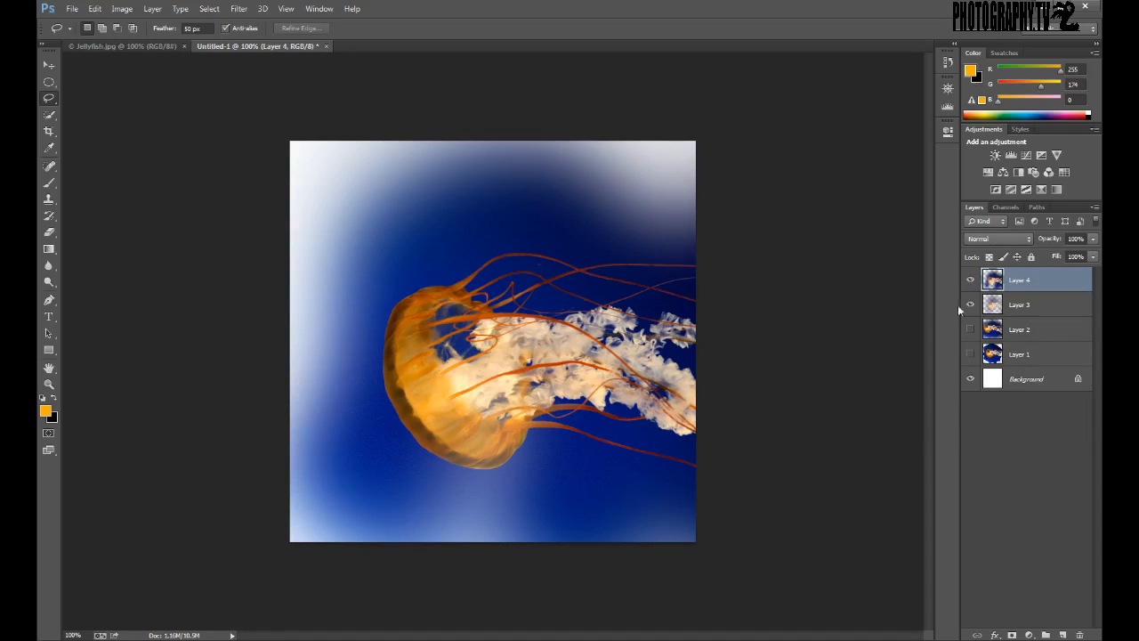
Step: Hide the pasted layers in Untitled-1 after comparing their feathered edges, and delete Layers 2, 3 and 4
left_click(970, 304)
left_click(969, 329)
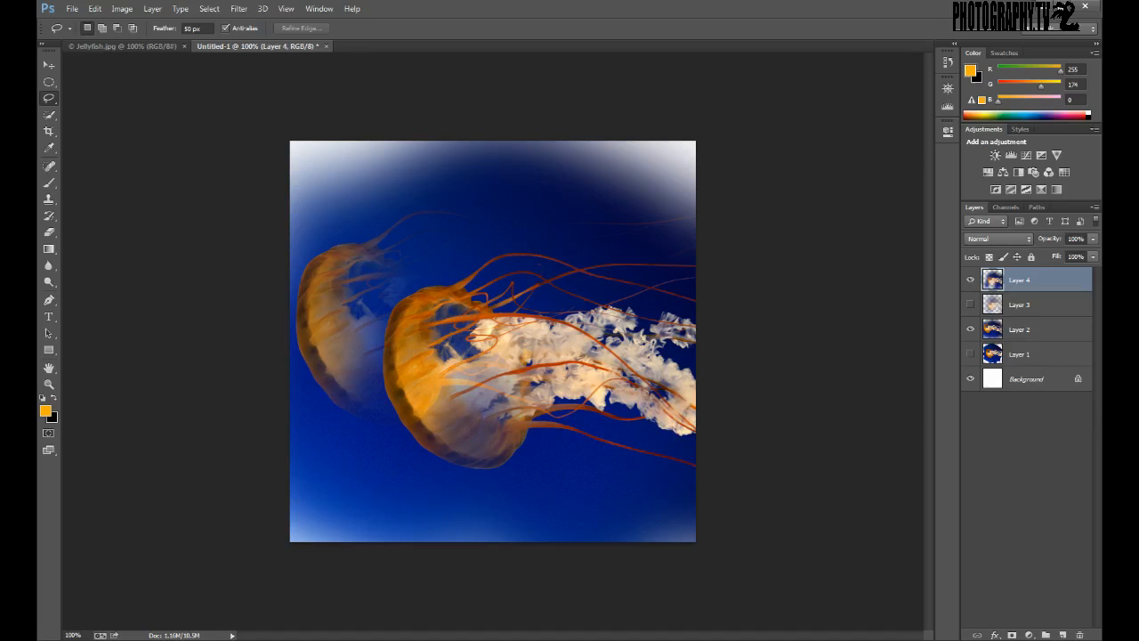
left_click(971, 329)
left_click(971, 280)
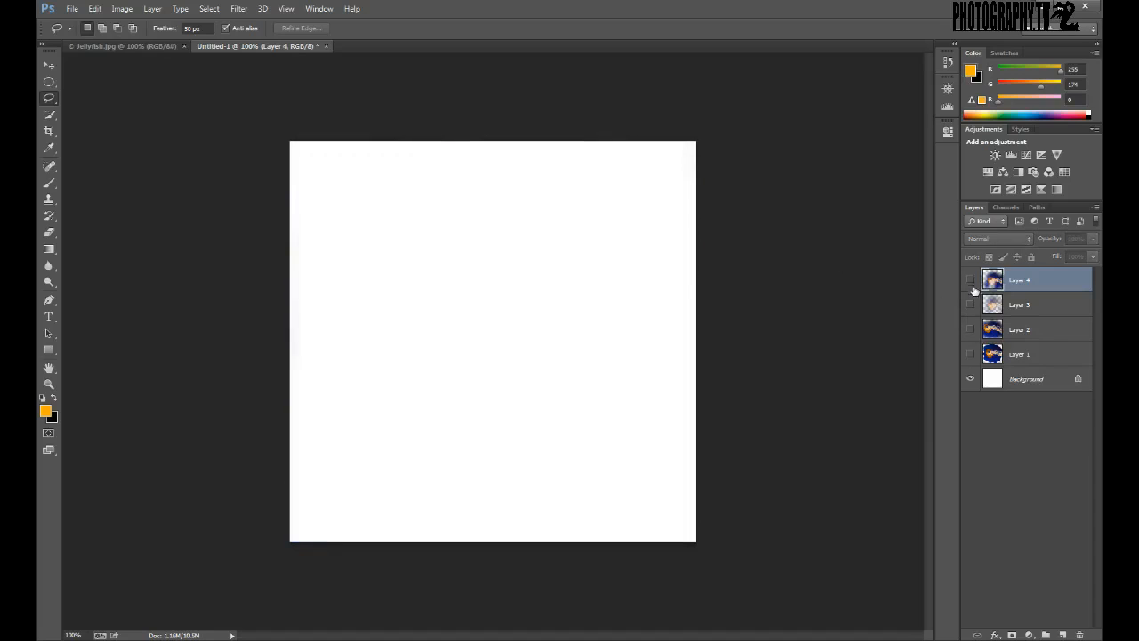
left_click(995, 329, "shift")
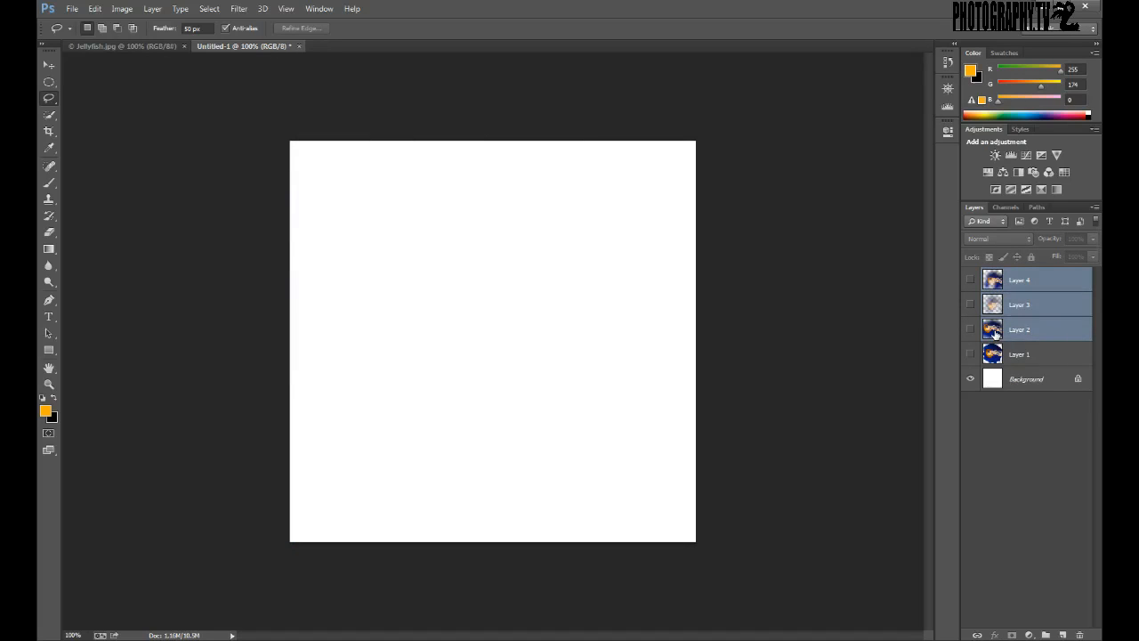
key("Delete")
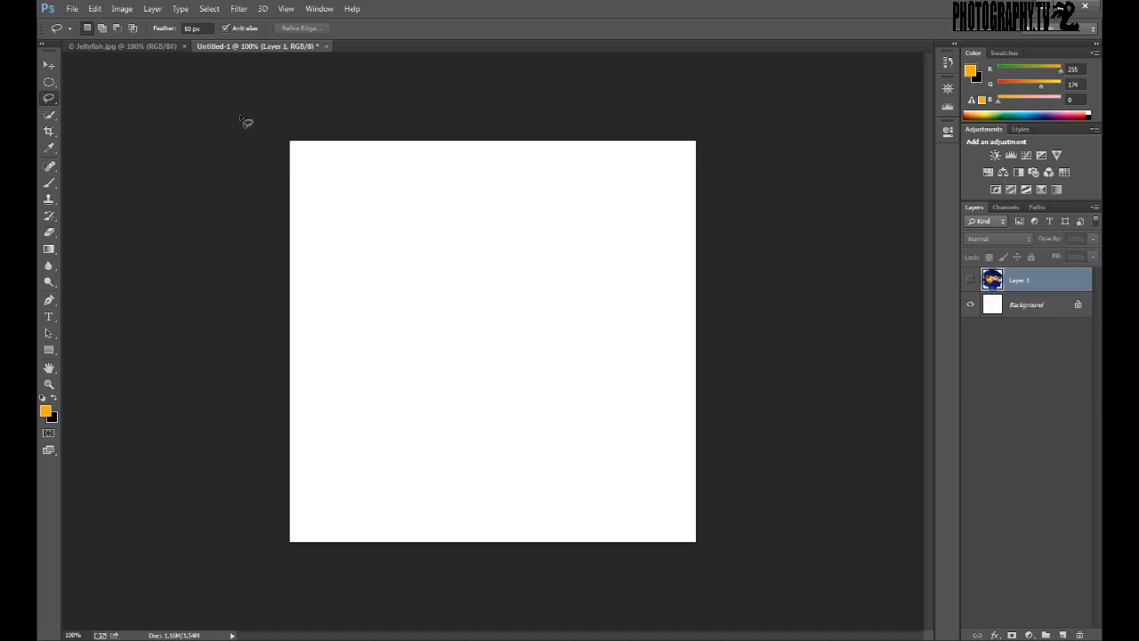
Step: Clear the selection in Jellyfish.jpg and close Untitled-1 without saving it
left_click(135, 48)
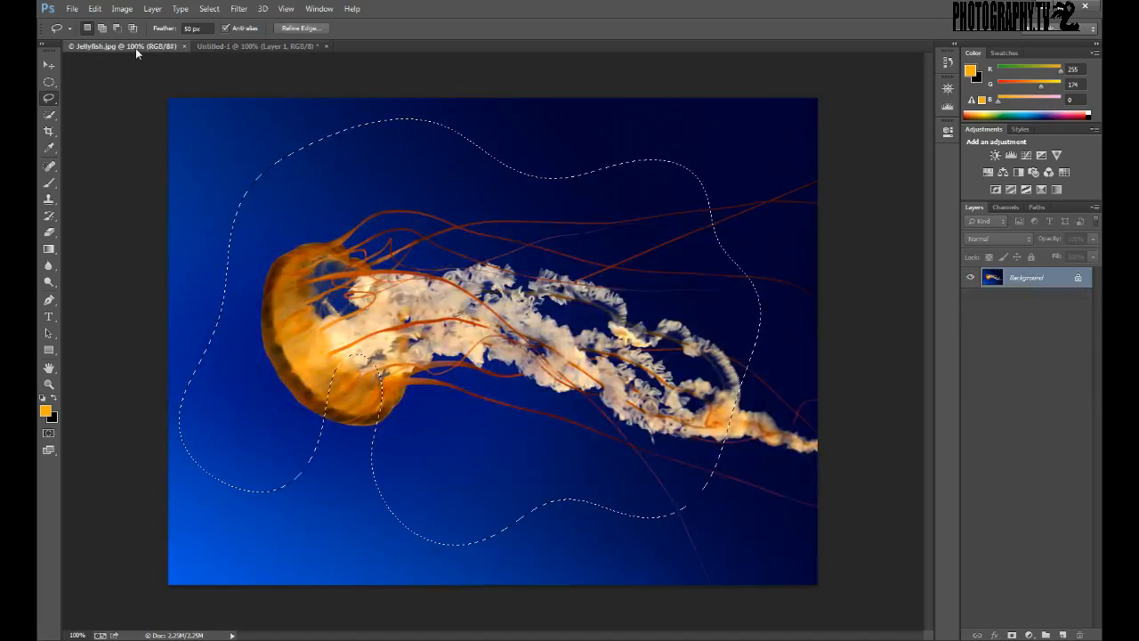
left_click(165, 133)
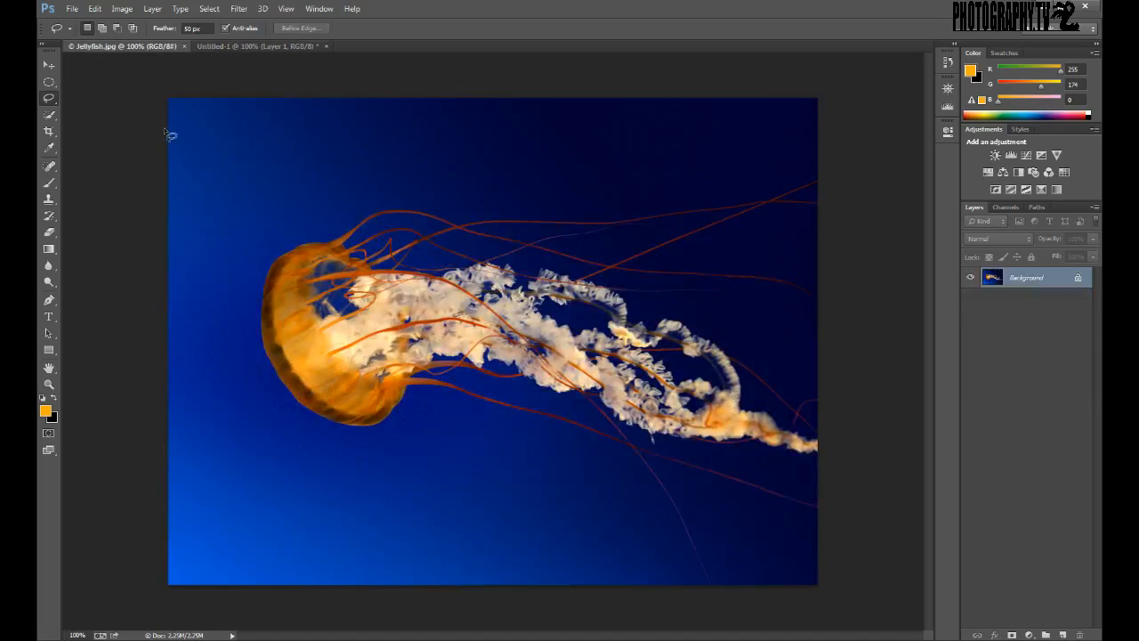
left_click(227, 32)
left_click(49, 383)
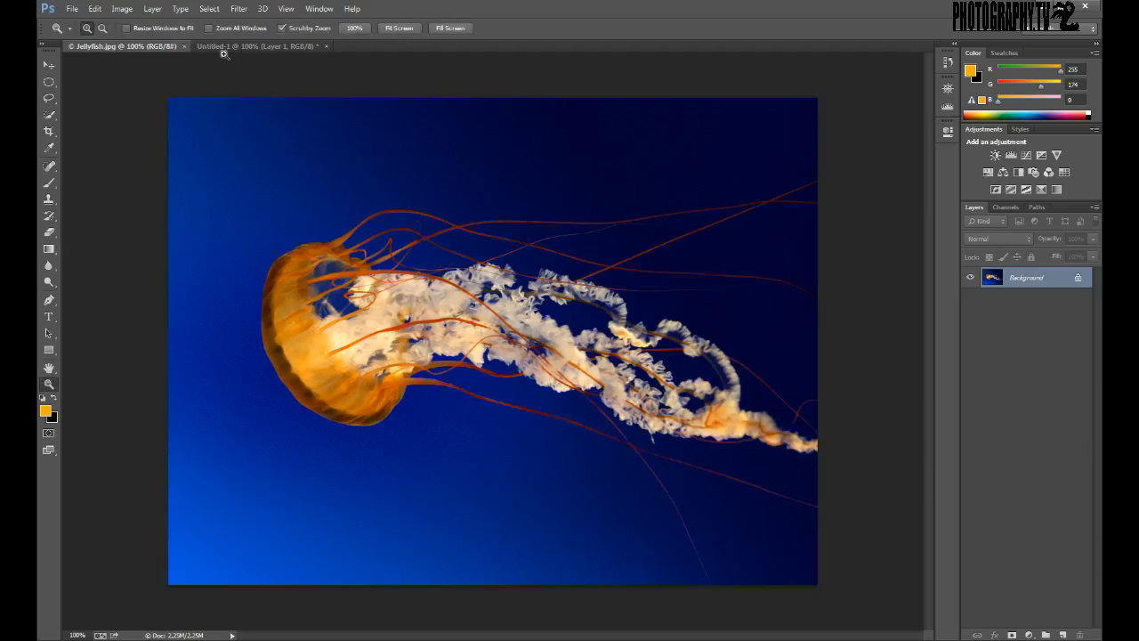
left_click(313, 46)
left_click(328, 46)
left_click(574, 247)
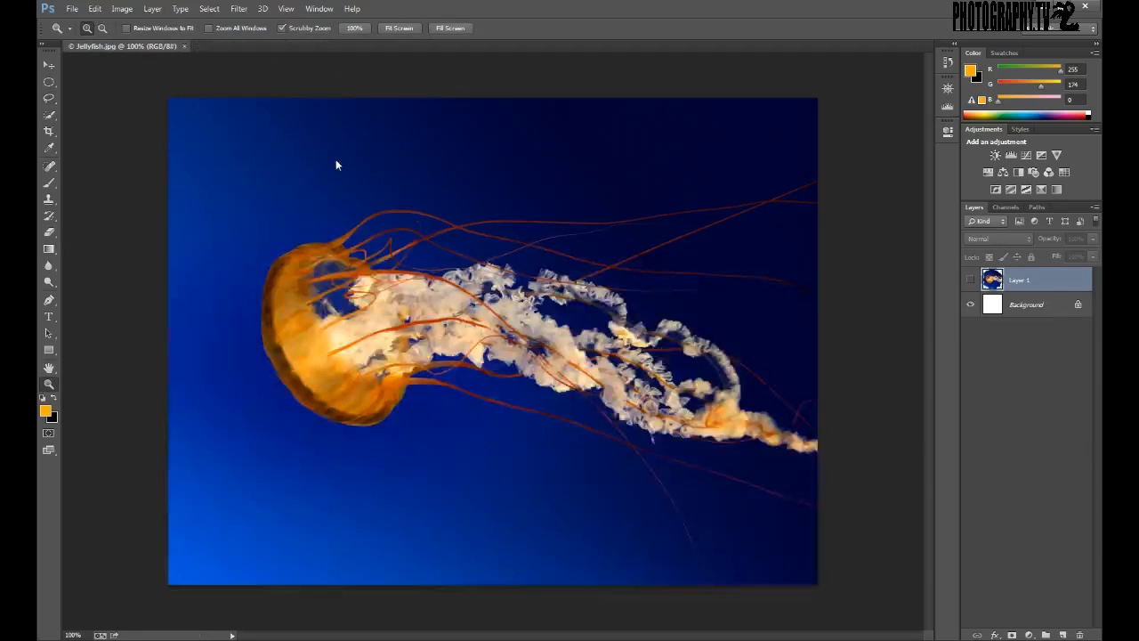
Step: Set the Lasso tool's feather to 0 px
left_click(49, 98)
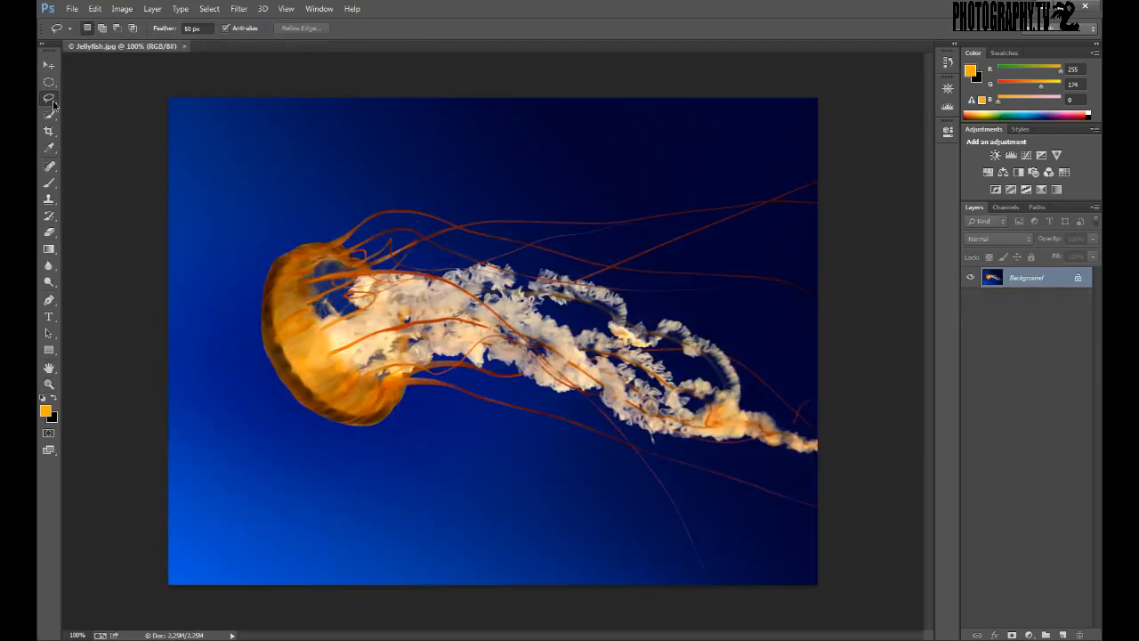
right_click(52, 104)
left_click(188, 28)
left_click(191, 28)
type("0")
Step: Try freehand lasso selections across the jellyfish with the 0 px feather, and deselect them
mouse_move(316, 129)
left_mouse_down()
mouse_move(257, 173)
mouse_move(221, 183)
mouse_move(237, 232)
mouse_move(208, 308)
mouse_move(232, 357)
mouse_move(441, 450)
mouse_move(565, 437)
mouse_move(712, 441)
mouse_move(767, 290)
mouse_move(574, 128)
mouse_move(476, 213)
mouse_move(472, 238)
mouse_move(386, 185)
mouse_move(413, 162)
mouse_move(391, 129)
mouse_move(320, 125)
left_mouse_up()
left_click(299, 262)
mouse_move(297, 236)
left_mouse_down()
mouse_move(266, 246)
mouse_move(247, 316)
mouse_move(215, 359)
mouse_move(258, 389)
mouse_move(282, 432)
mouse_move(366, 469)
mouse_move(426, 452)
mouse_move(418, 411)
mouse_move(432, 399)
mouse_move(615, 446)
mouse_move(645, 477)
left_mouse_up()
left_click(204, 401)
Step: Try tracing the lower edge of the jellyfish's bell with the Lasso at 300% zoom, and deselect it
left_click(49, 384)
left_click(222, 400, "alt")
left_click(238, 377)
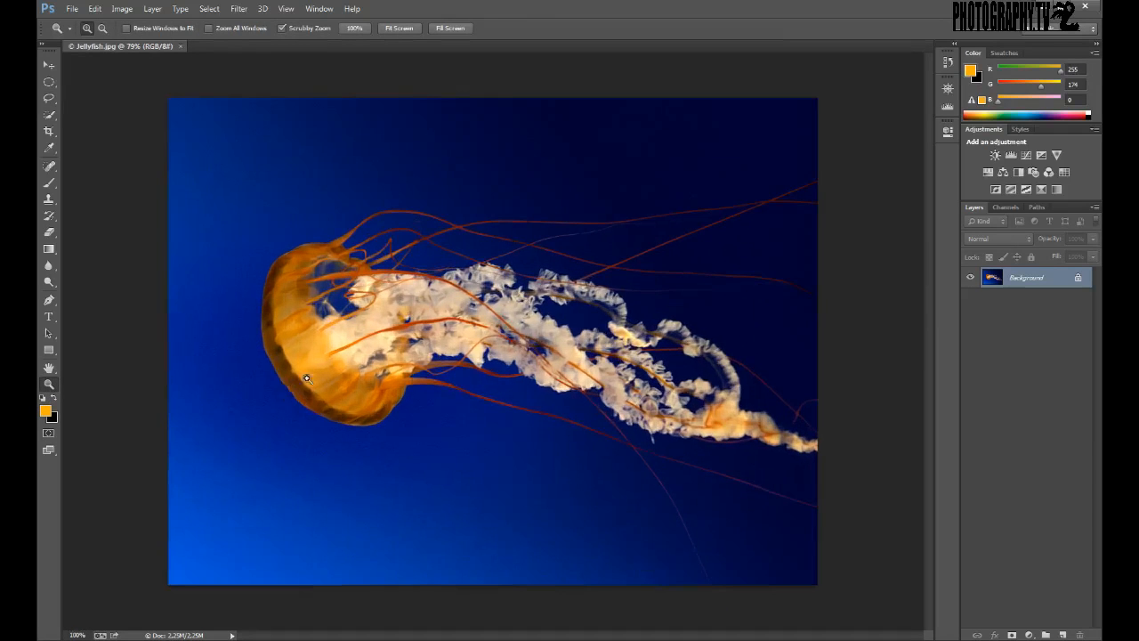
left_click(235, 427)
left_click(311, 378)
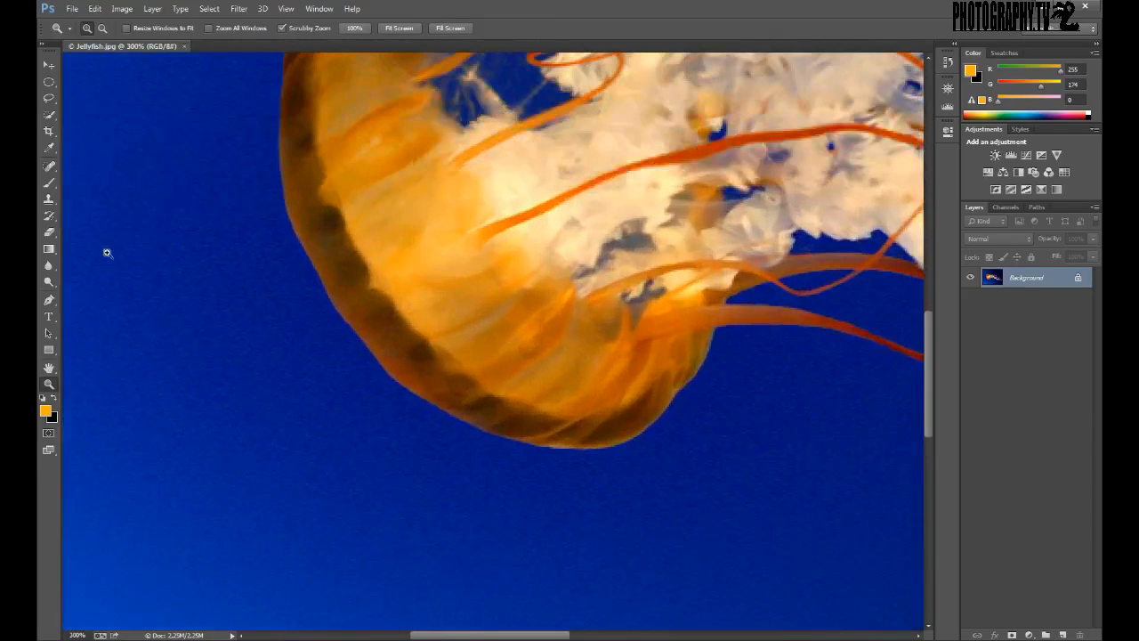
left_click(49, 98)
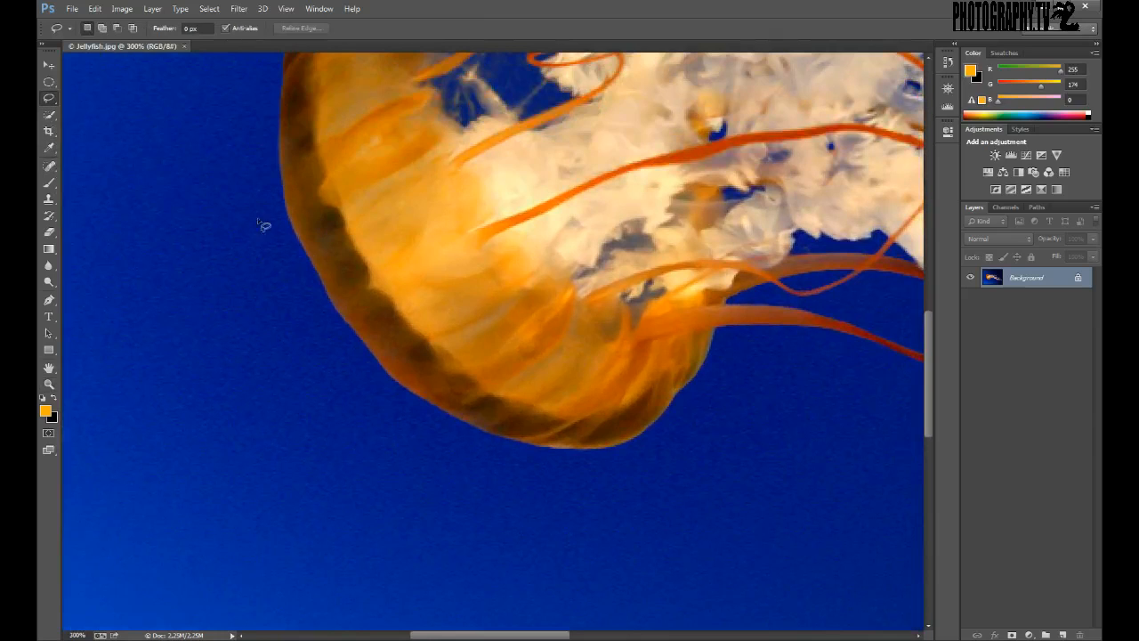
mouse_move(331, 306)
left_mouse_down()
mouse_move(391, 381)
mouse_move(565, 455)
mouse_move(563, 474)
mouse_move(456, 535)
mouse_move(429, 518)
mouse_move(242, 279)
mouse_move(242, 227)
mouse_move(304, 262)
left_mouse_up()
left_click(305, 261)
Step: Lasso an irregular area of blue background just above the jellyfish's bell and upper tentacles
left_click(49, 384)
right_click(272, 323)
left_click(306, 336)
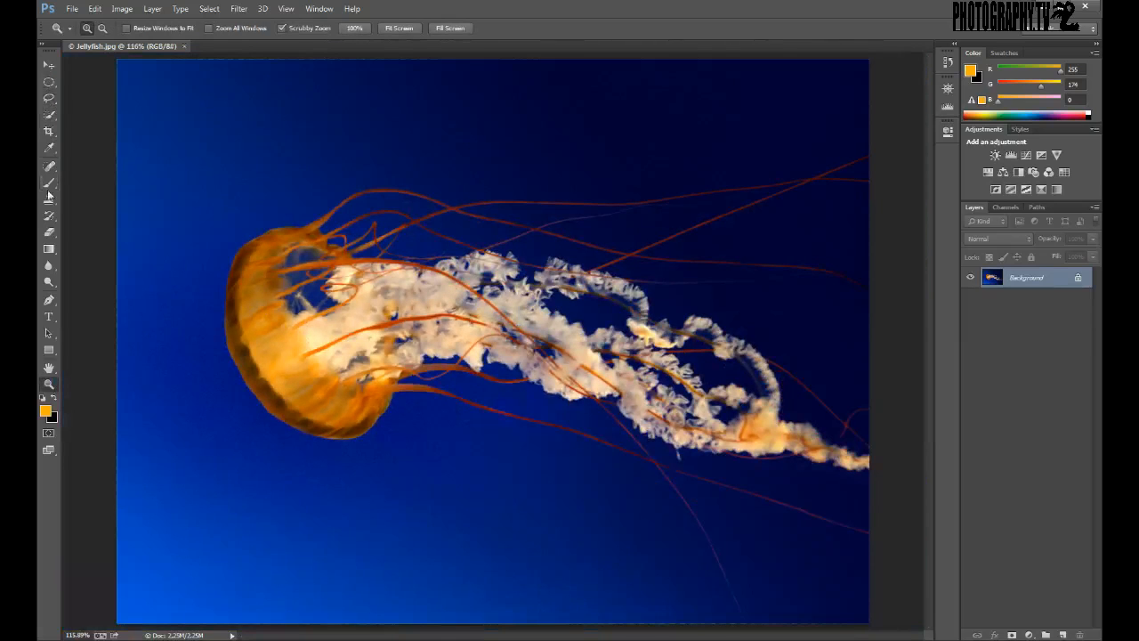
left_click(51, 104)
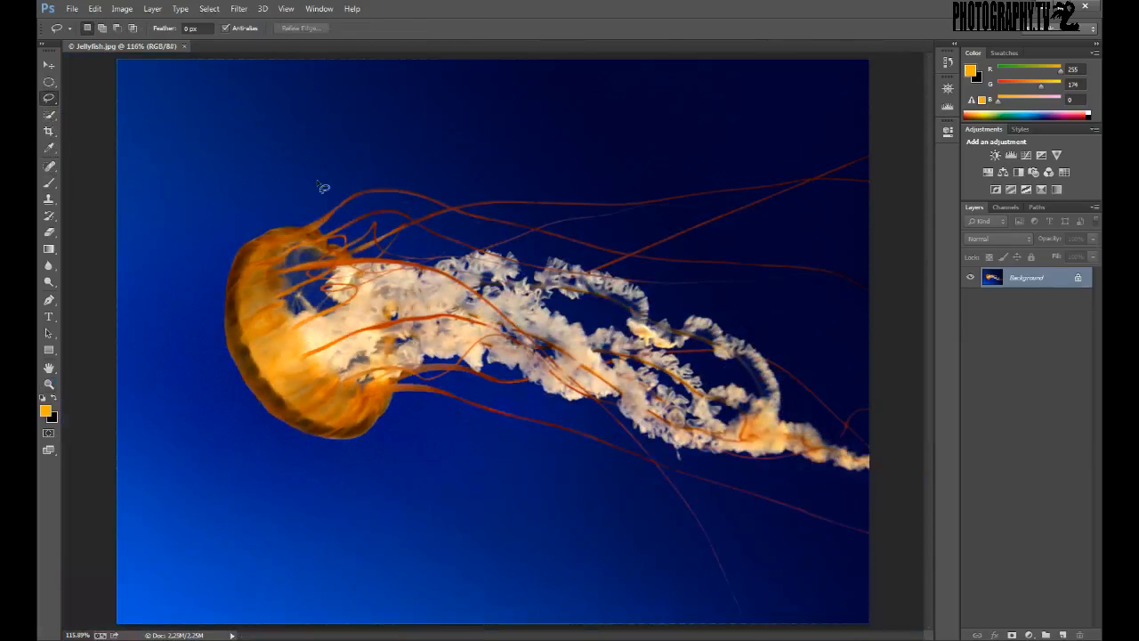
mouse_move(291, 117)
left_mouse_down()
mouse_move(231, 144)
mouse_move(206, 206)
mouse_move(323, 210)
mouse_move(360, 140)
mouse_move(308, 123)
mouse_move(354, 108)
mouse_move(443, 104)
mouse_move(491, 116)
mouse_move(477, 181)
mouse_move(405, 190)
mouse_move(342, 185)
mouse_move(334, 146)
mouse_move(307, 124)
left_mouse_up()
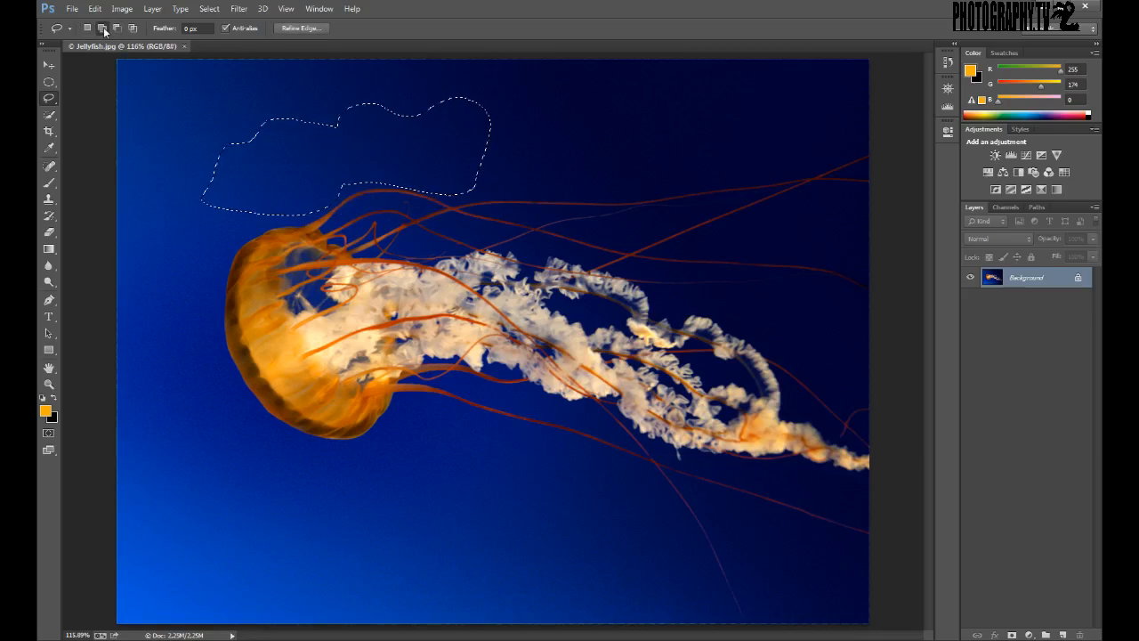
Step: Subtract an irregular lassoed shape from the right part of the selection above the jellyfish
left_click(103, 29)
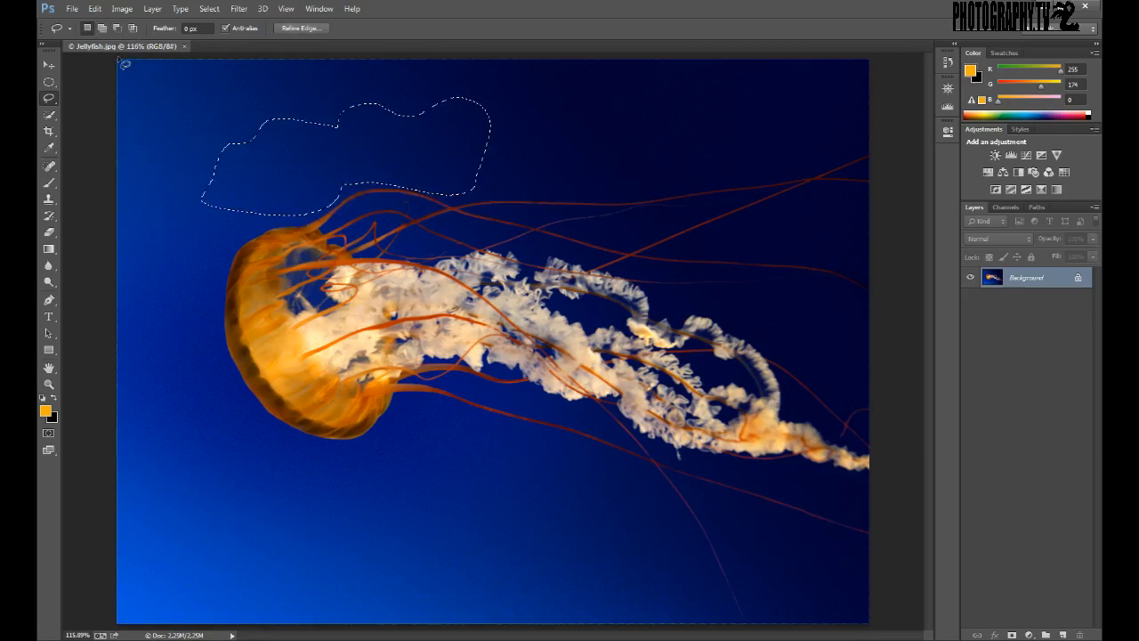
key("alt")
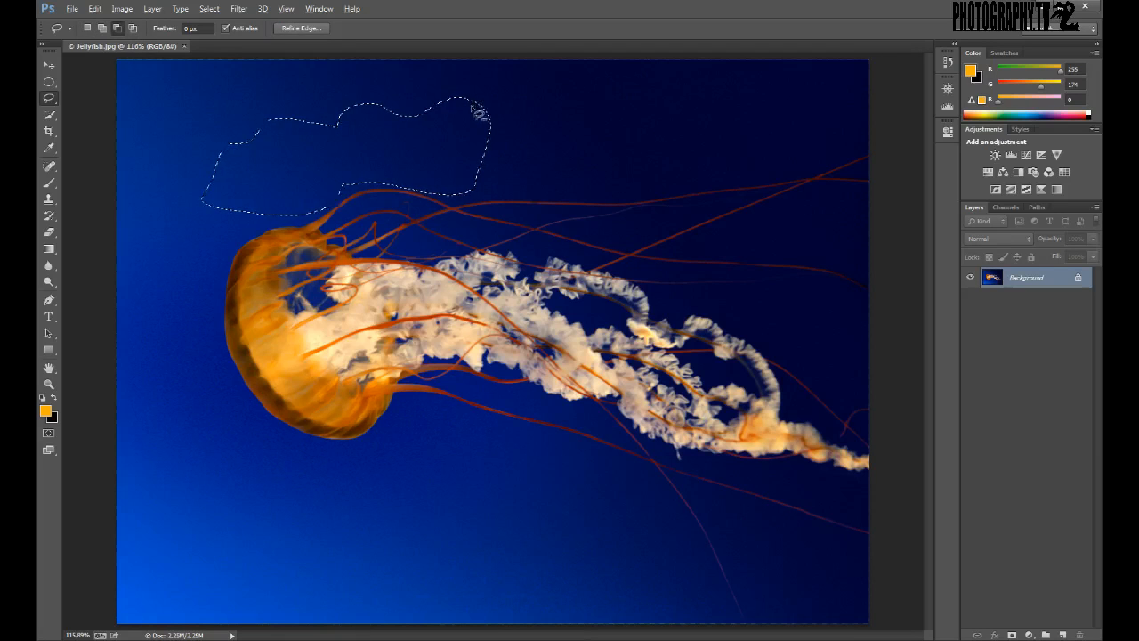
mouse_move(513, 84)
left_mouse_down()
mouse_move(504, 198)
mouse_move(341, 181)
left_mouse_up()
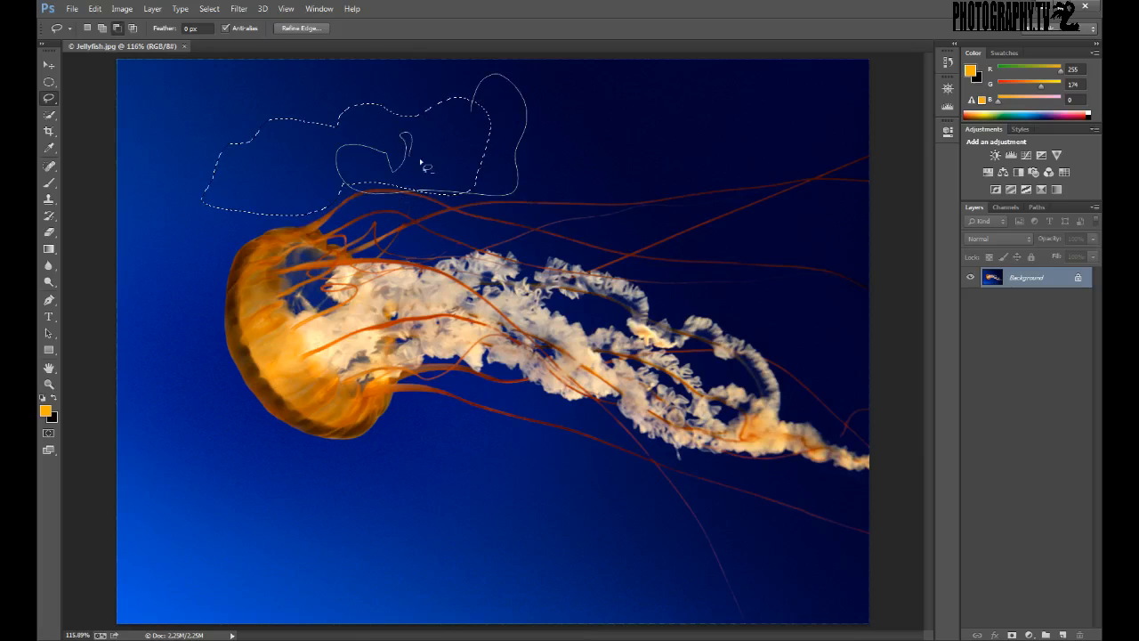
left_click_drag(427, 171, 429, 175)
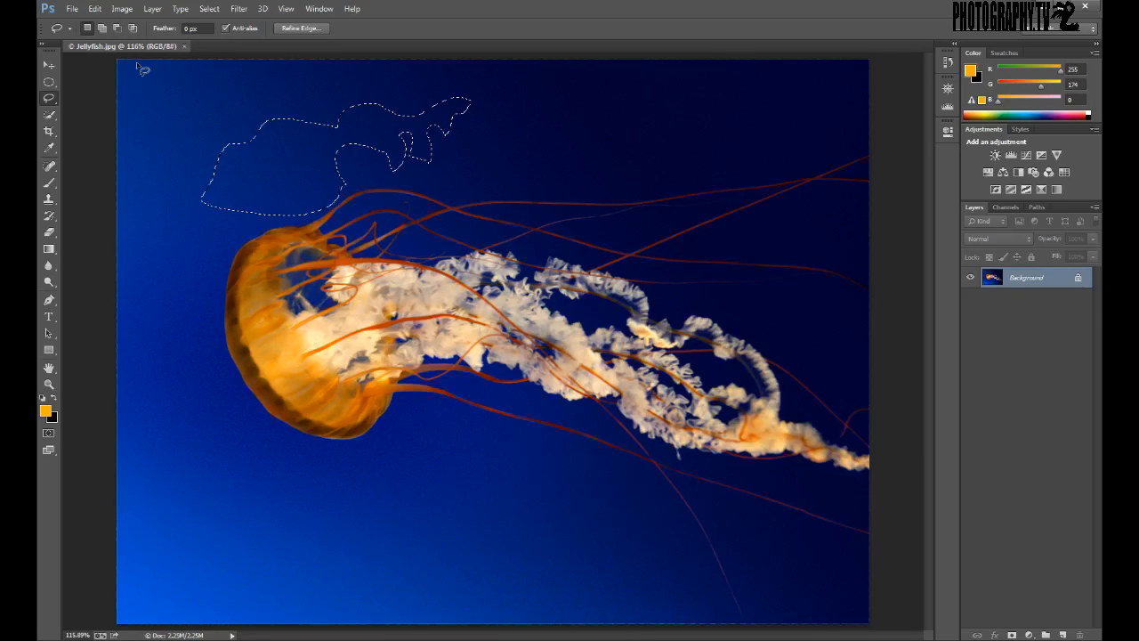
Step: Extend the selection on its right side with a rectangular marquee and an overlapping elliptical marquee
left_click(49, 82)
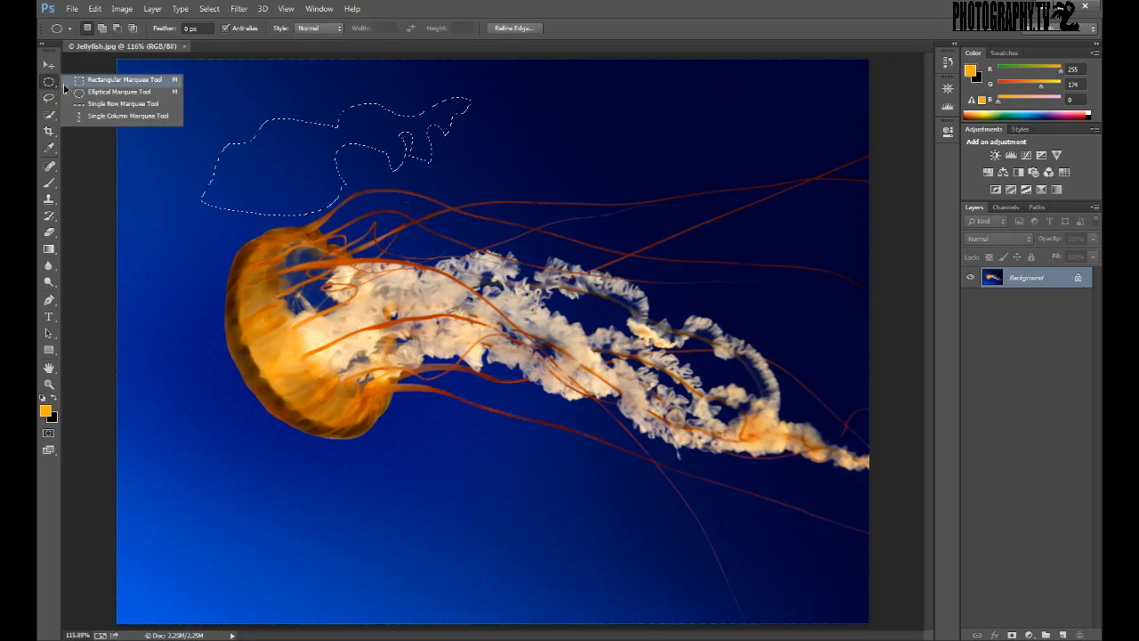
left_click(73, 80)
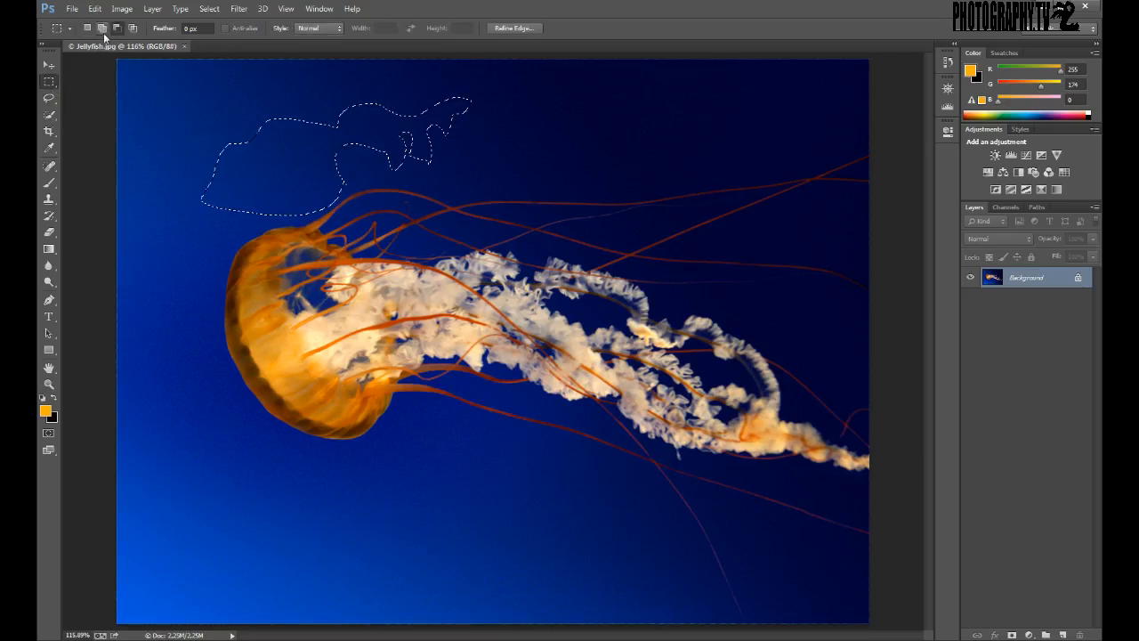
left_click(52, 85)
left_click_drag(54, 92, 101, 98)
left_click_drag(454, 163, 583, 219)
Step: Subtract several small ellipses from the right part of the combined selection, and deselect everything
left_click_drag(435, 141, 501, 178)
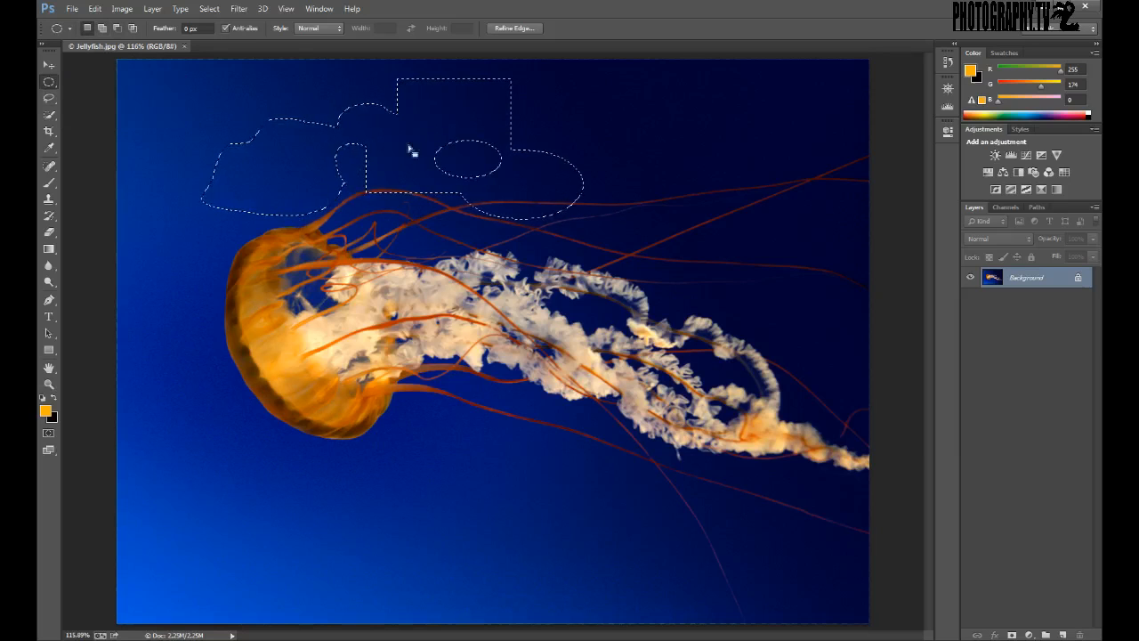
left_click_drag(429, 100, 485, 119)
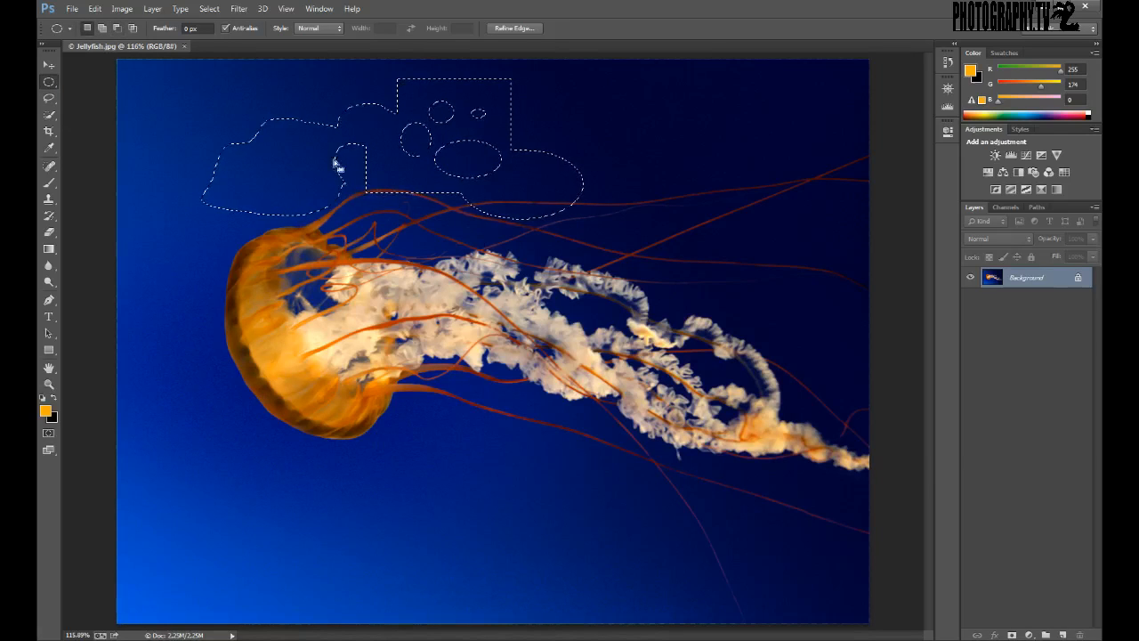
key("ctrl+d")
Step: Try moving a lassoed area around the bell's top edge as a copy on a new layer, and delete that layer
left_click_drag(49, 98, 85, 96)
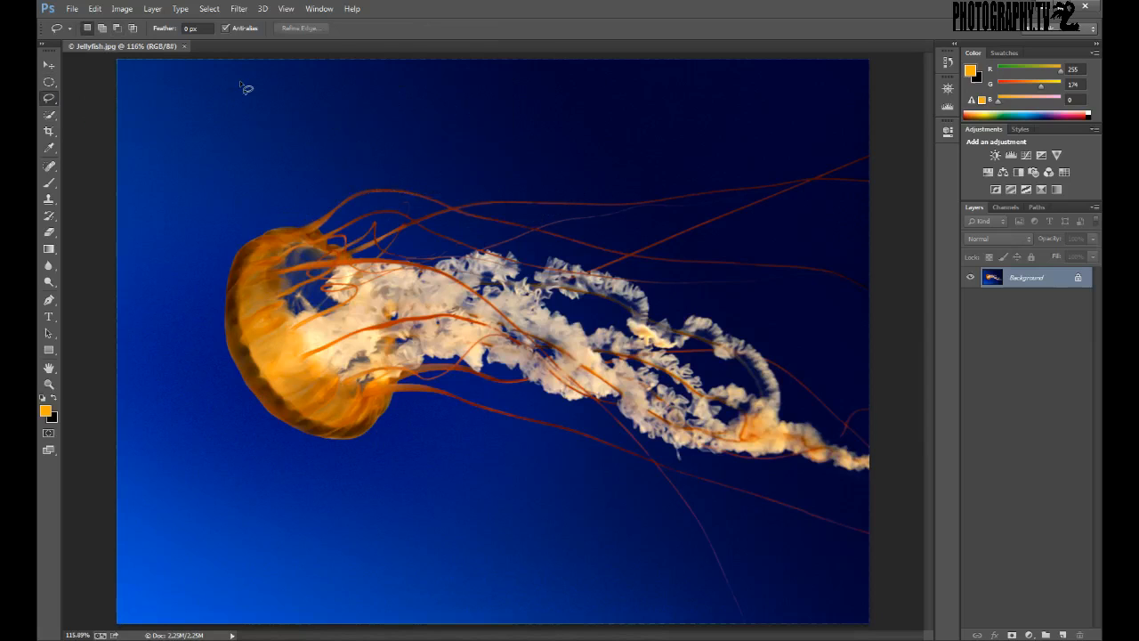
mouse_move(276, 76)
left_mouse_down()
mouse_move(141, 218)
mouse_move(218, 286)
mouse_move(370, 276)
mouse_move(467, 165)
mouse_move(407, 83)
mouse_move(275, 75)
left_mouse_up()
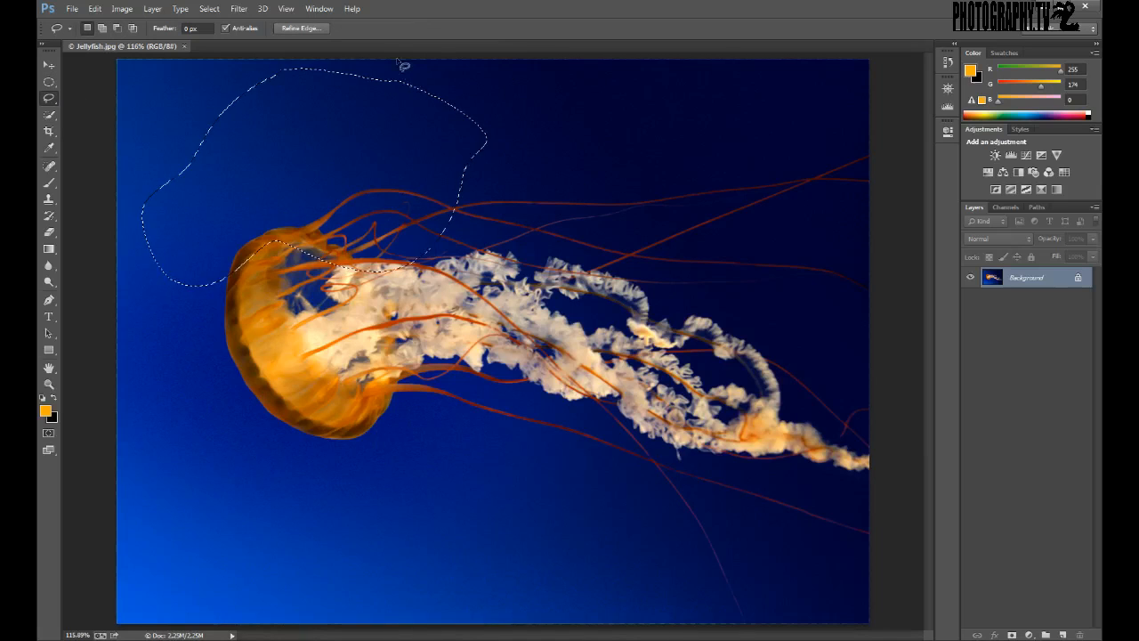
key("ctrl+j")
left_click(49, 65)
mouse_move(47, 60)
left_mouse_down()
mouse_move(518, 140)
mouse_move(260, 93)
left_mouse_up()
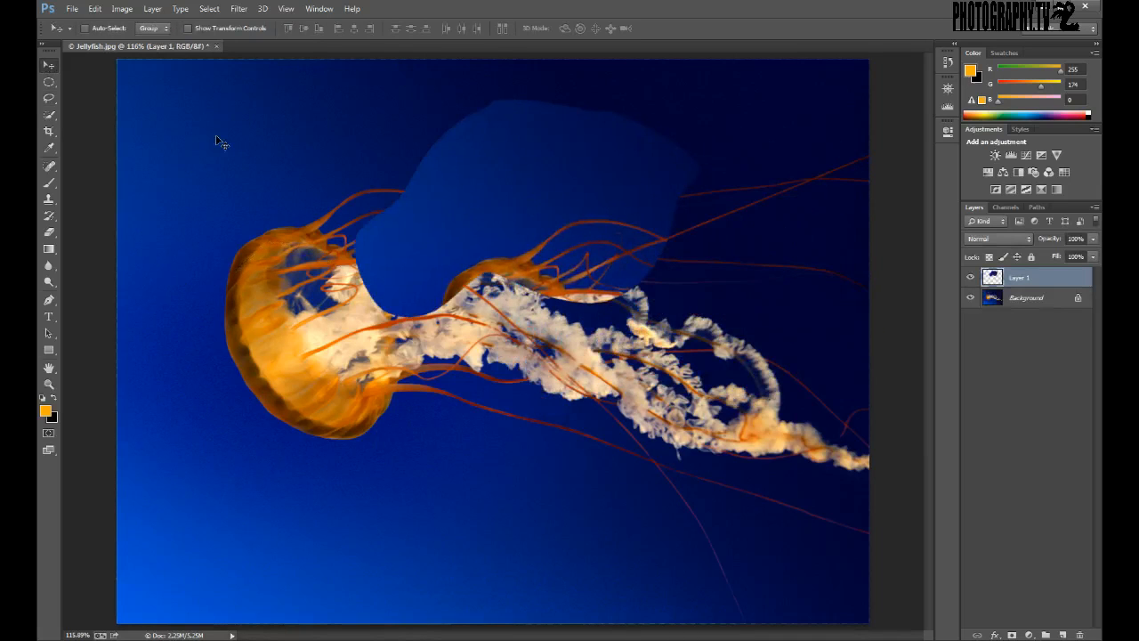
key("Delete")
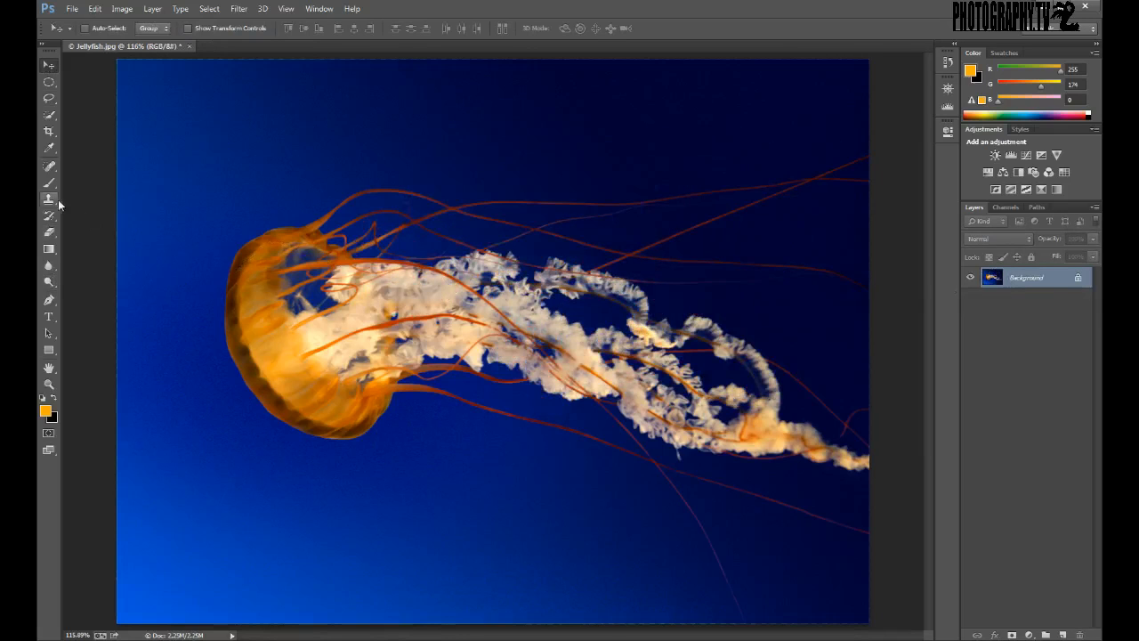
Step: Cut a lassoed oval area above the bell from the background, and paste it as a new layer moved to the upper right
left_click(49, 98)
mouse_move(293, 100)
left_mouse_down()
mouse_move(204, 184)
mouse_move(289, 236)
mouse_move(298, 126)
left_mouse_up()
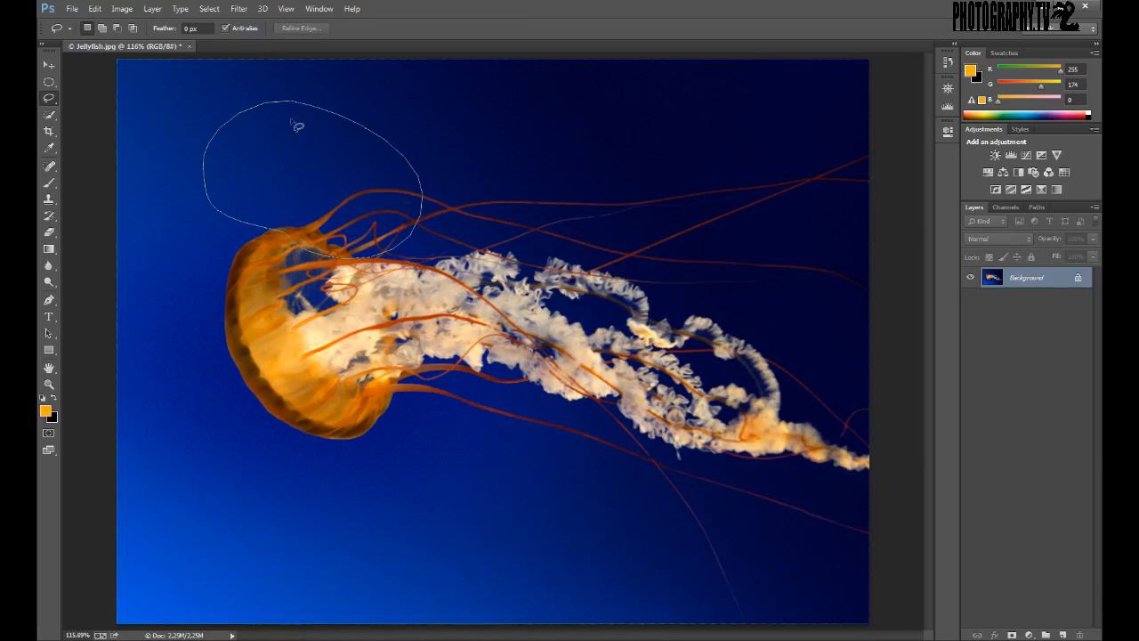
key("BackSpace")
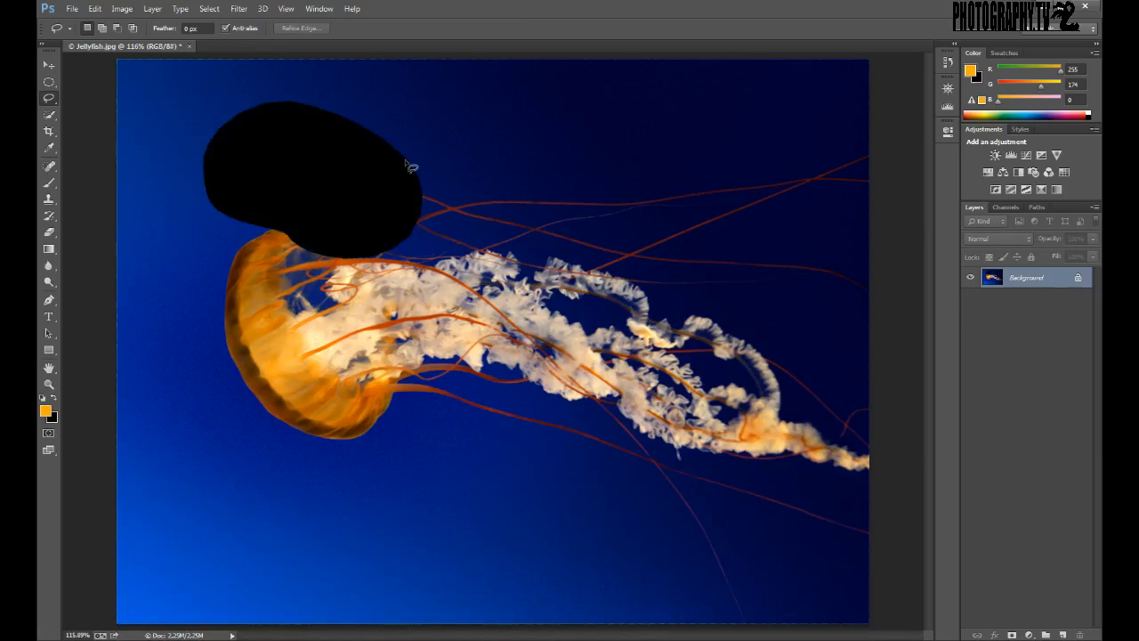
key("ctrl+v")
left_click(48, 65)
left_click_drag(485, 341, 431, 147)
Step: Convert the locked Background into a regular layer
left_click(1025, 297)
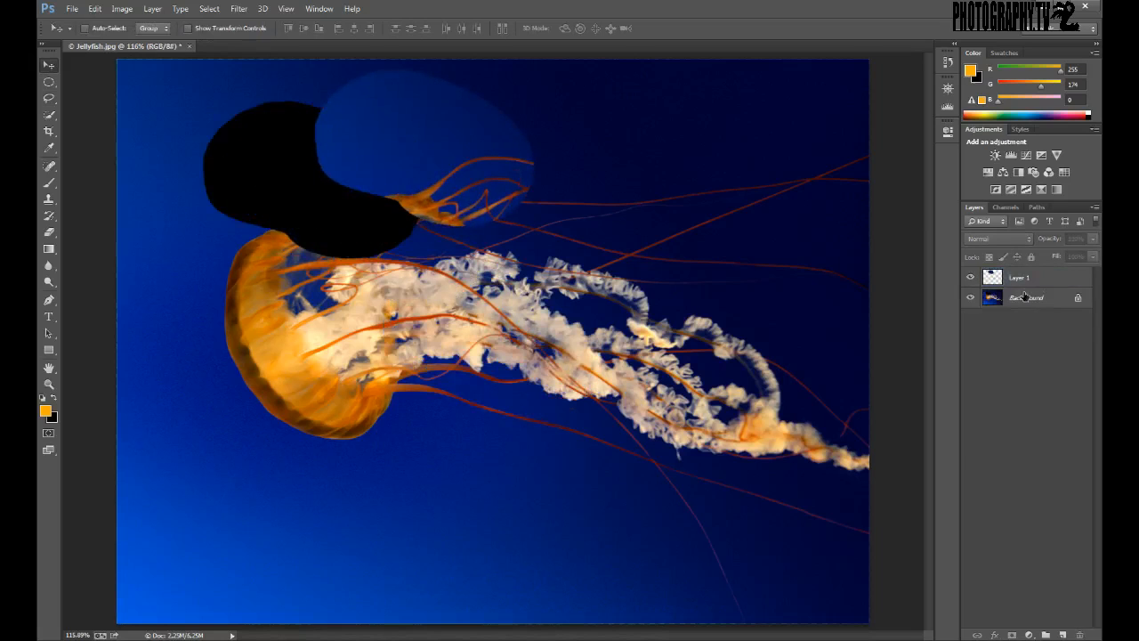
right_click(1025, 297)
left_click(1014, 300)
left_click(671, 203)
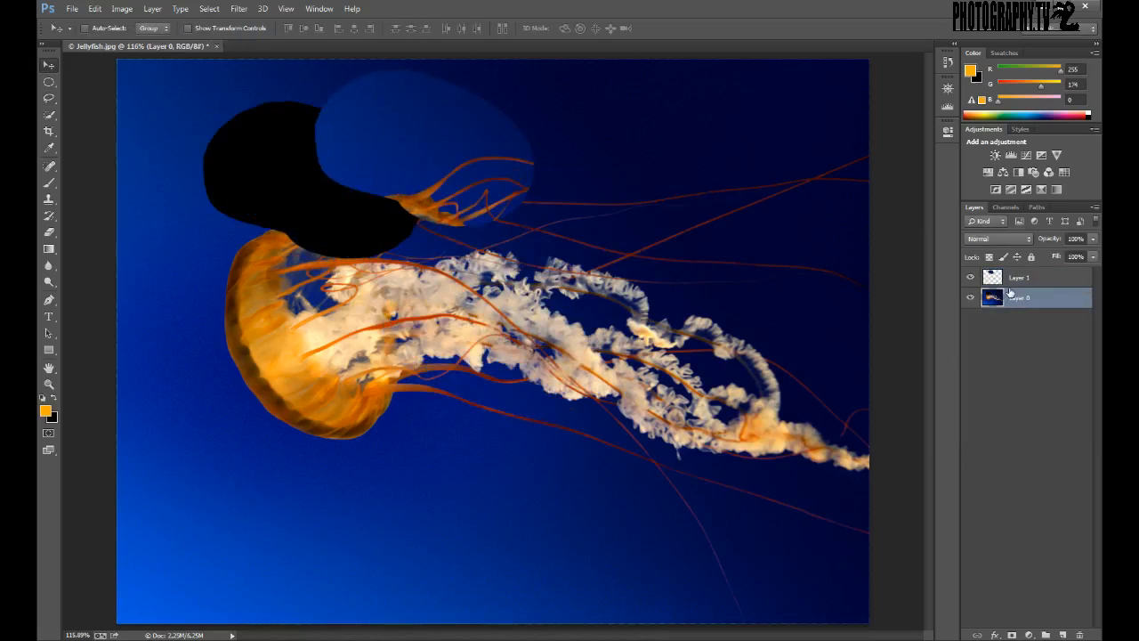
Step: Create a new empty layer and place it beneath the jellyfish layer
key("ctrl+shift+n")
key("Return")
left_click_drag(1008, 298, 1008, 318)
Step: Delete a large curved lassoed area from the upper-right part of the jellyfish layer
left_click(1014, 303)
left_click_drag(471, 151, 447, 146)
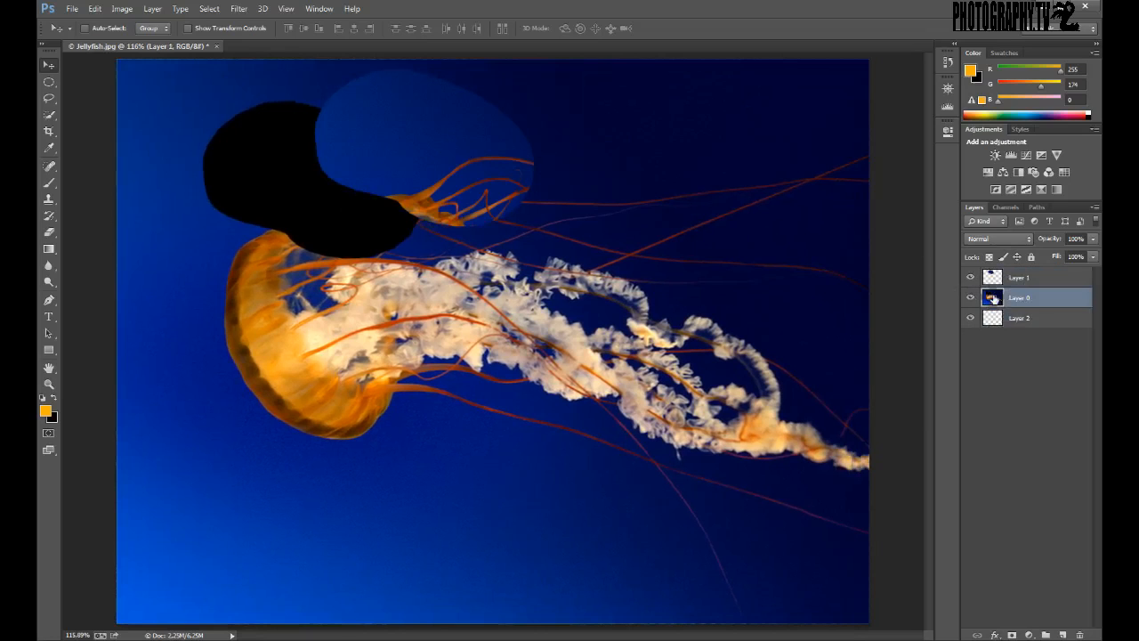
left_click(49, 97)
mouse_move(572, 104)
left_mouse_down()
mouse_move(860, 208)
mouse_move(605, 122)
left_mouse_up()
key("Delete")
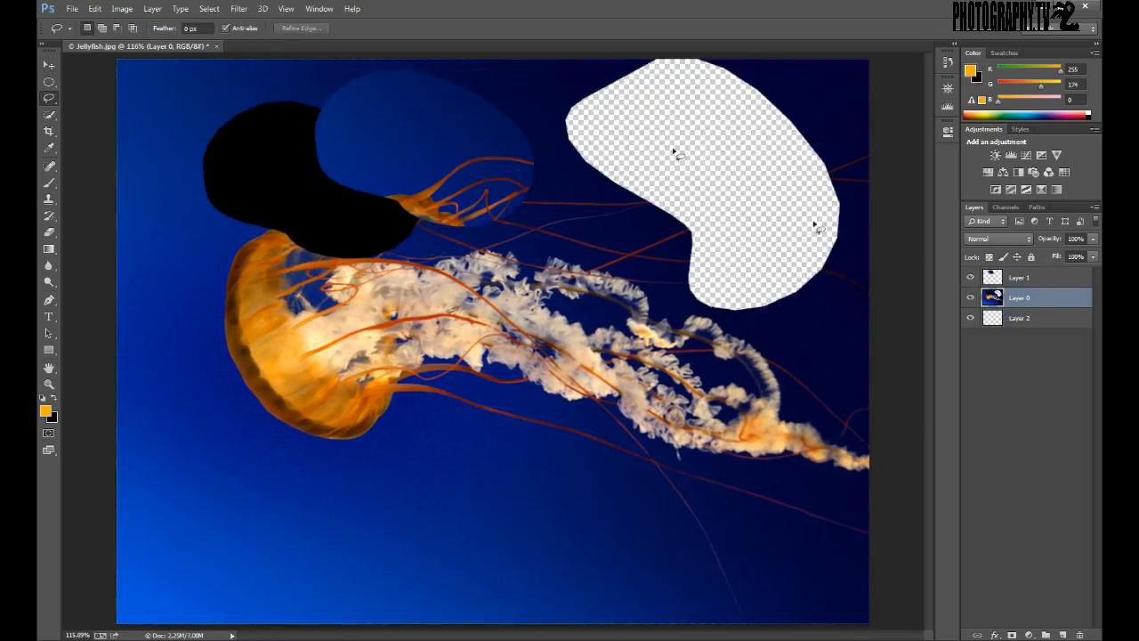
Step: Cut a lassoed area over the lower part of the bell from the jellyfish layer and paste it as a new layer
mouse_move(233, 265)
left_mouse_down()
mouse_move(242, 341)
mouse_move(458, 415)
mouse_move(422, 369)
left_mouse_up()
key("ctrl+x")
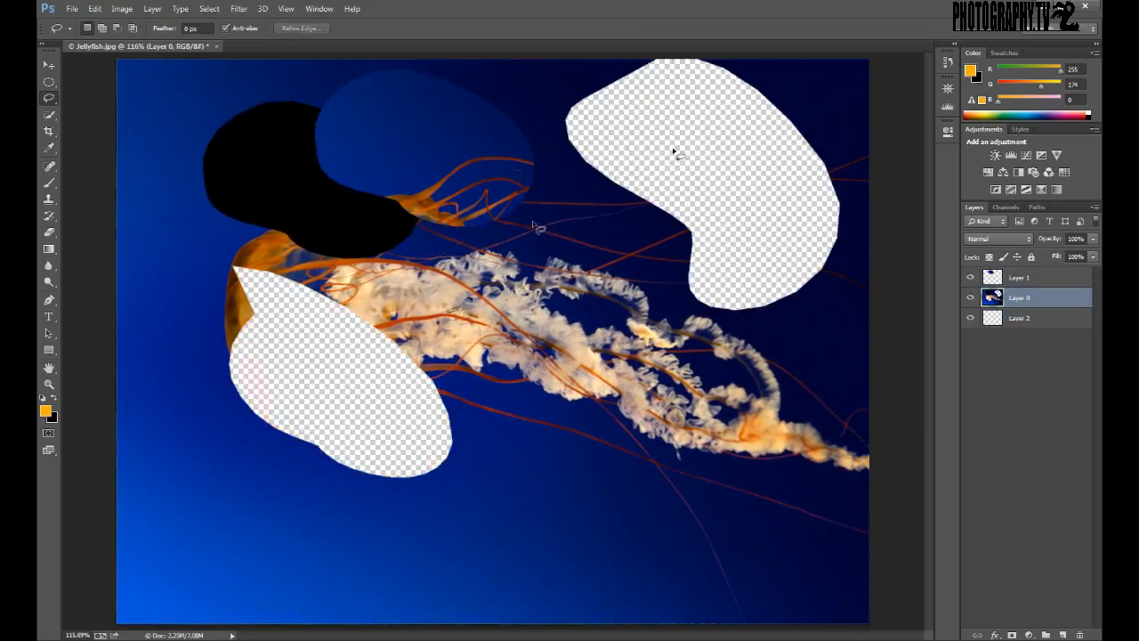
key("ctrl+v")
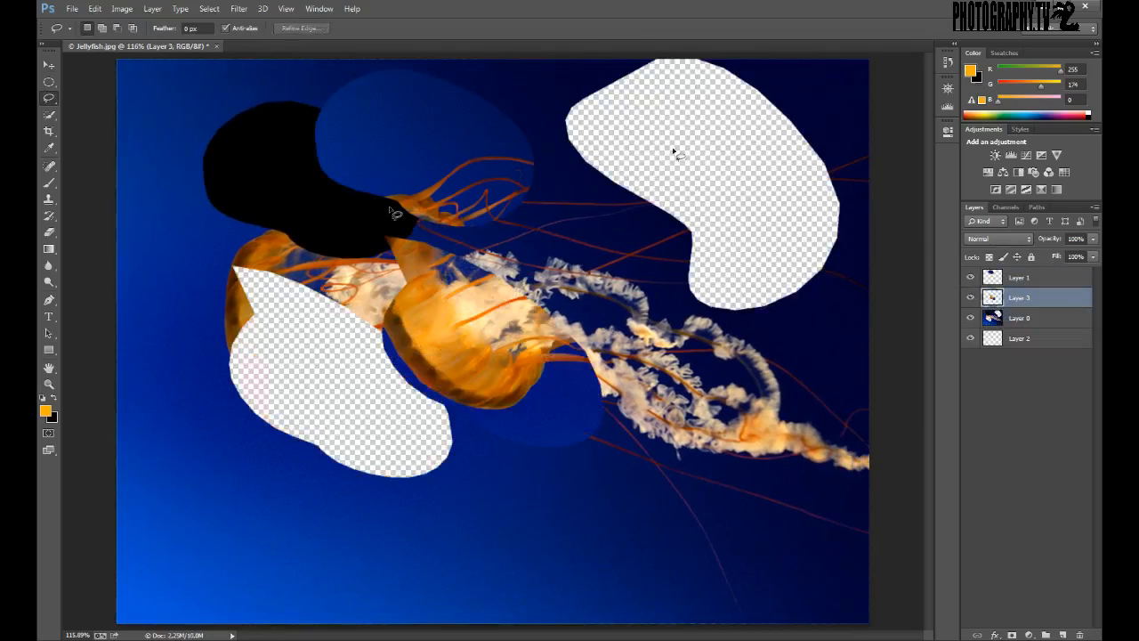
Step: Restore Jellyfish.jpg to its original opened state from the history snapshot
left_click(318, 8)
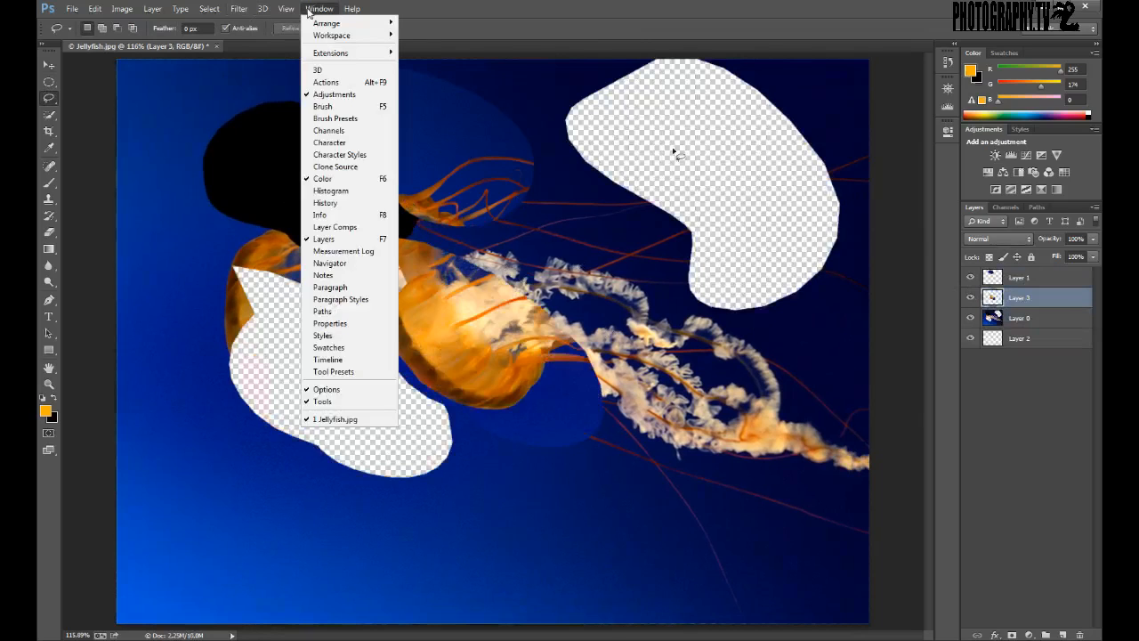
left_click(350, 205)
left_click(855, 73)
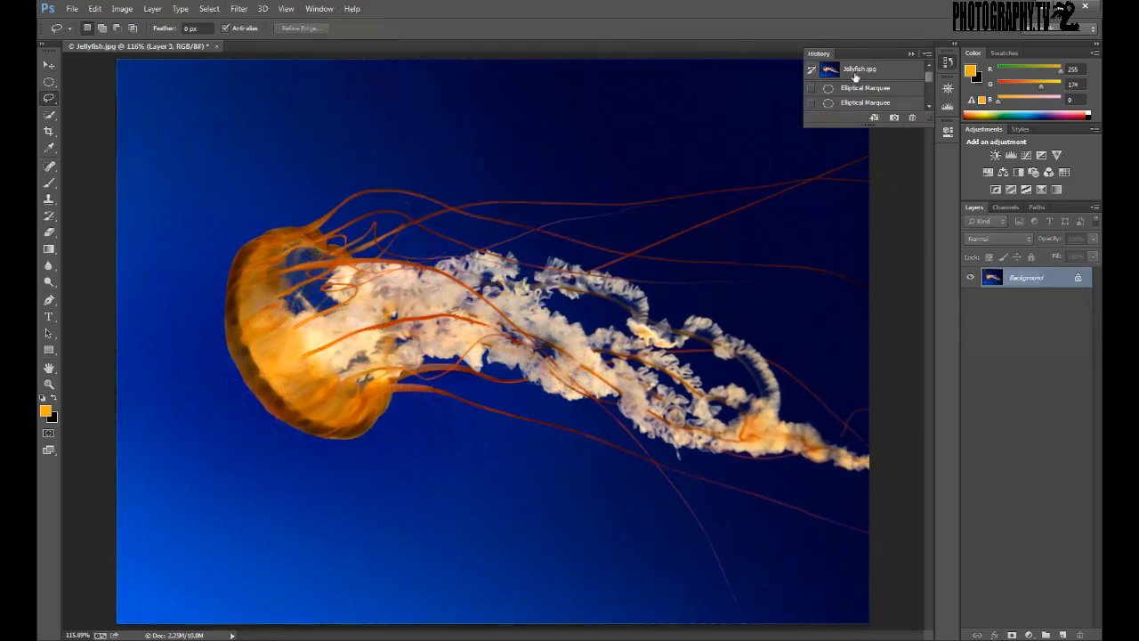
left_click(921, 54)
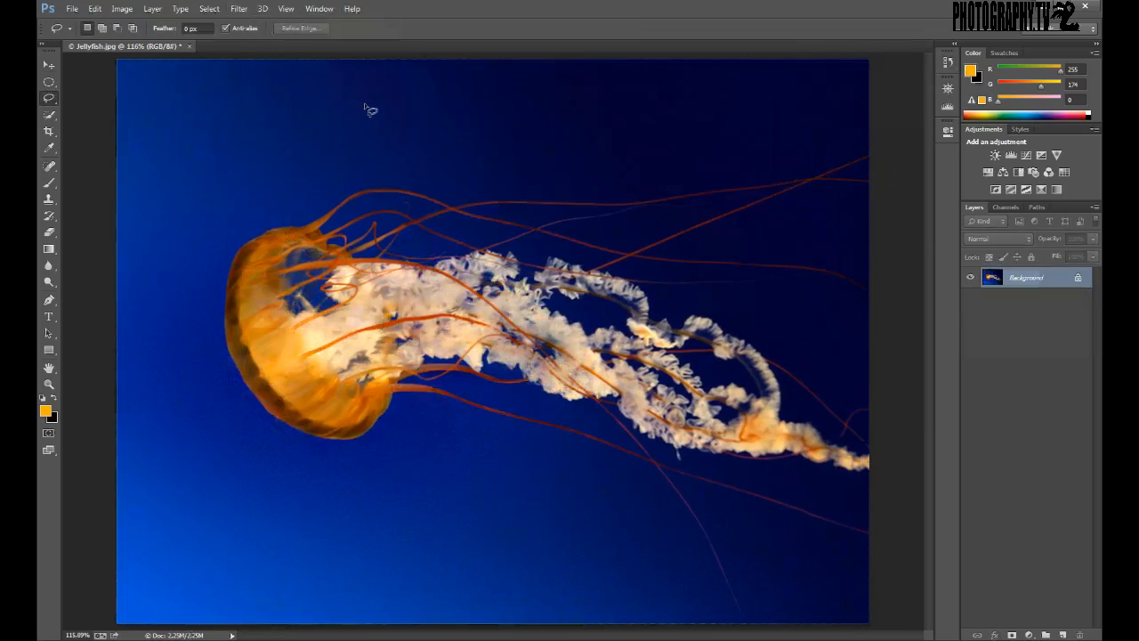
Step: Outline an irregular straight-edged shape across the background above the jellyfish with the Polygonal Lasso tool
right_click(48, 102)
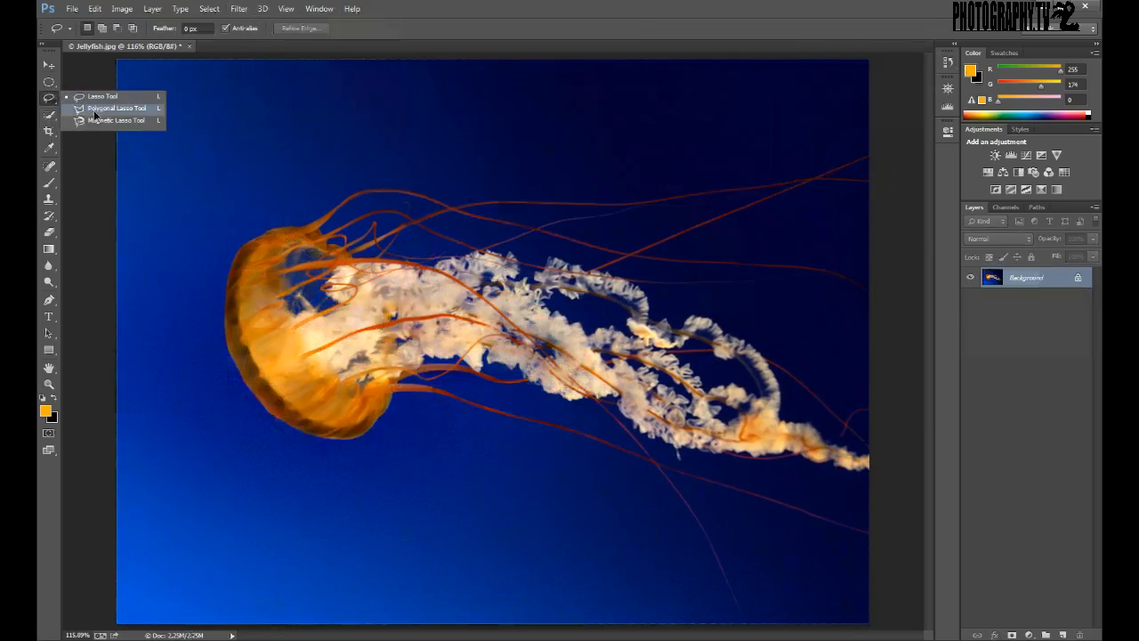
left_click(95, 110)
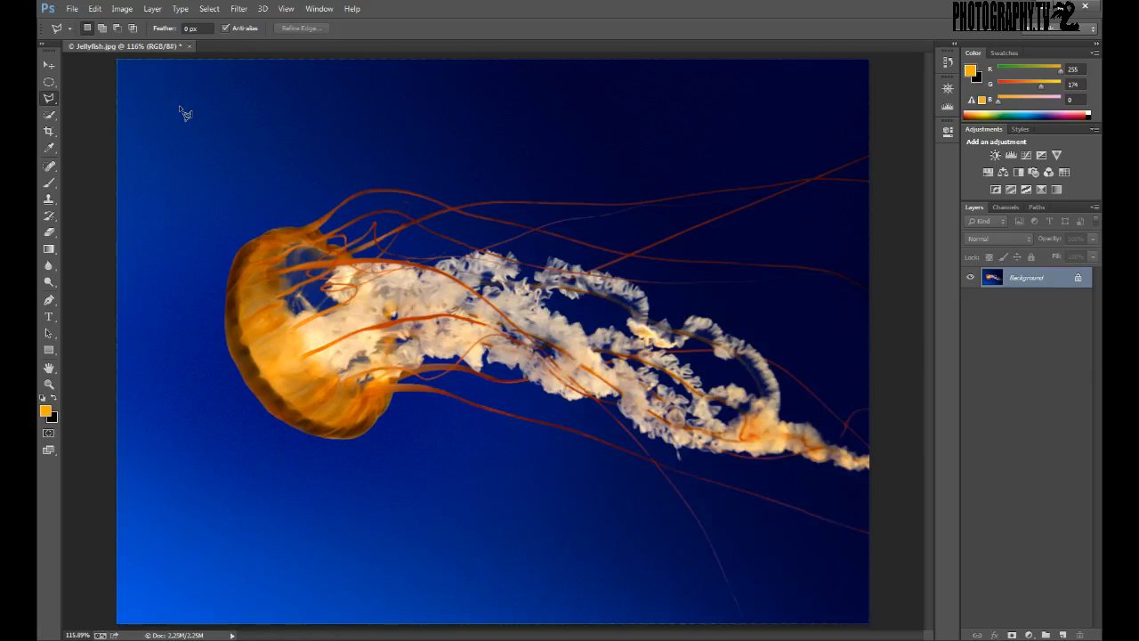
left_click(180, 105)
left_click(552, 98)
left_click(630, 149)
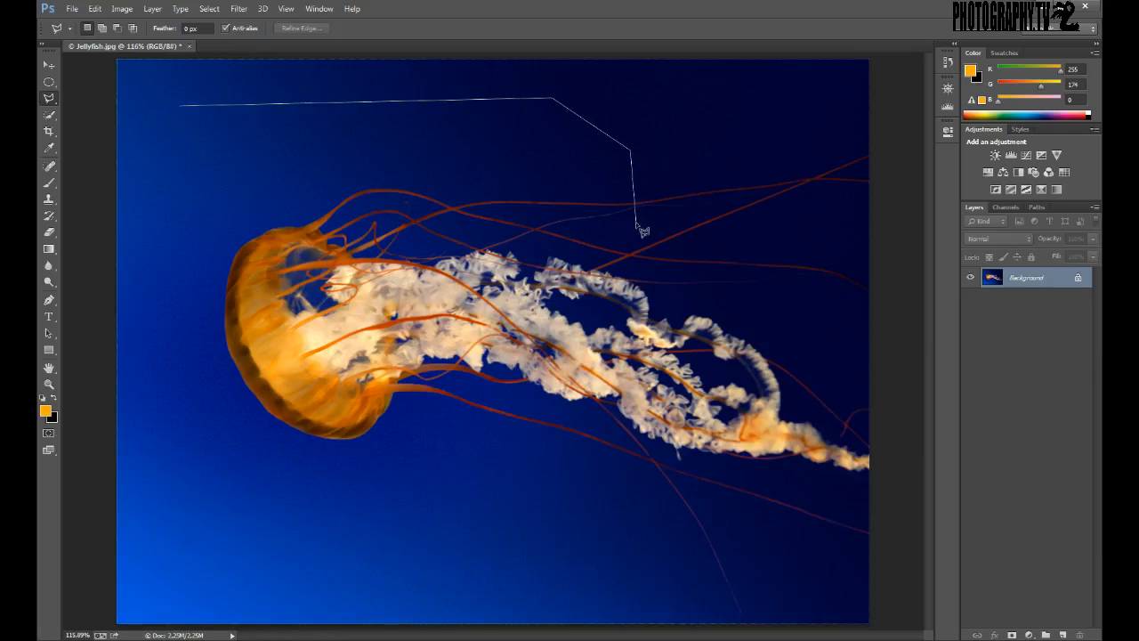
left_click(485, 175)
left_click(213, 136)
left_click(183, 112)
left_click(130, 140)
left_click(140, 65)
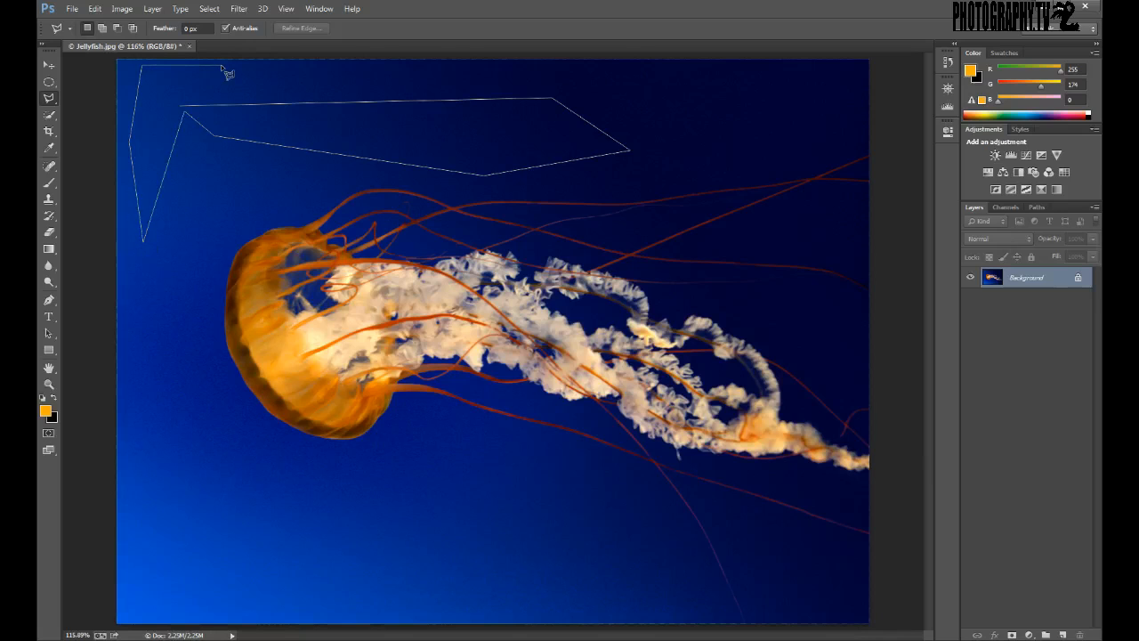
left_click(245, 66)
left_click(286, 87)
left_click(195, 88)
left_click(183, 92)
Step: Draw freehand Lasso selections over the dark background above the tentacles, then deselect
mouse_move(48, 98)
left_mouse_down()
mouse_move(110, 108)
mouse_move(99, 96)
left_mouse_up()
mouse_move(512, 82)
left_mouse_down()
mouse_move(436, 138)
mouse_move(480, 243)
mouse_move(551, 250)
mouse_move(503, 114)
mouse_move(283, 108)
left_mouse_up()
left_click(634, 163)
mouse_move(614, 130)
left_mouse_down()
mouse_move(574, 201)
mouse_move(629, 233)
mouse_move(615, 145)
mouse_move(587, 116)
left_mouse_up()
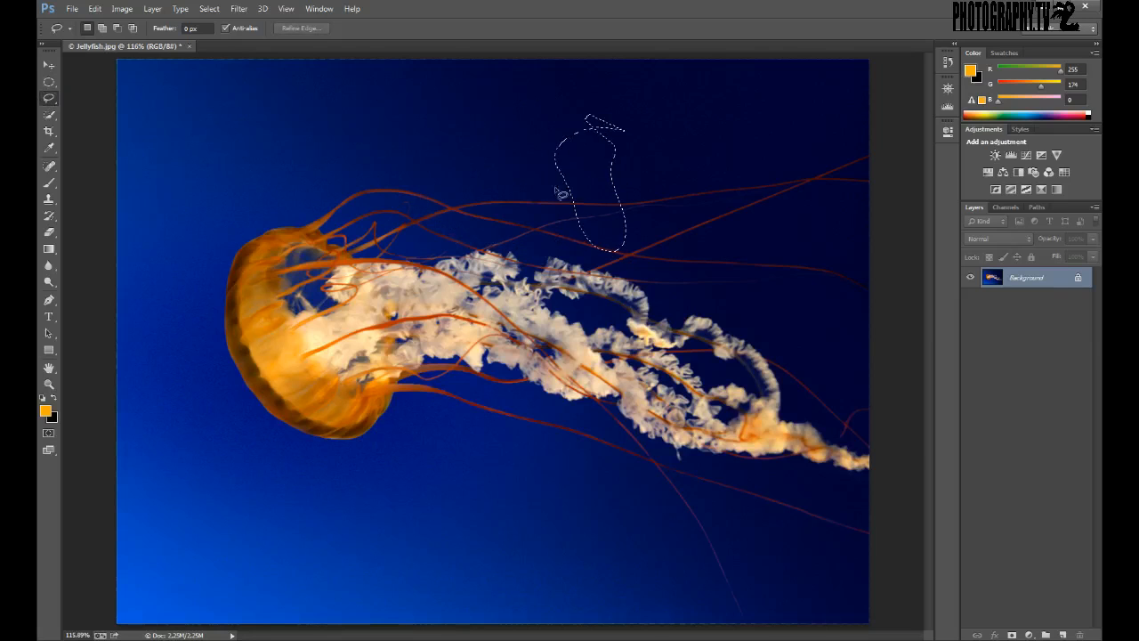
left_click(498, 284)
Step: Draw more freehand Lasso selections over the background above the bell and clear them
left_click(50, 99)
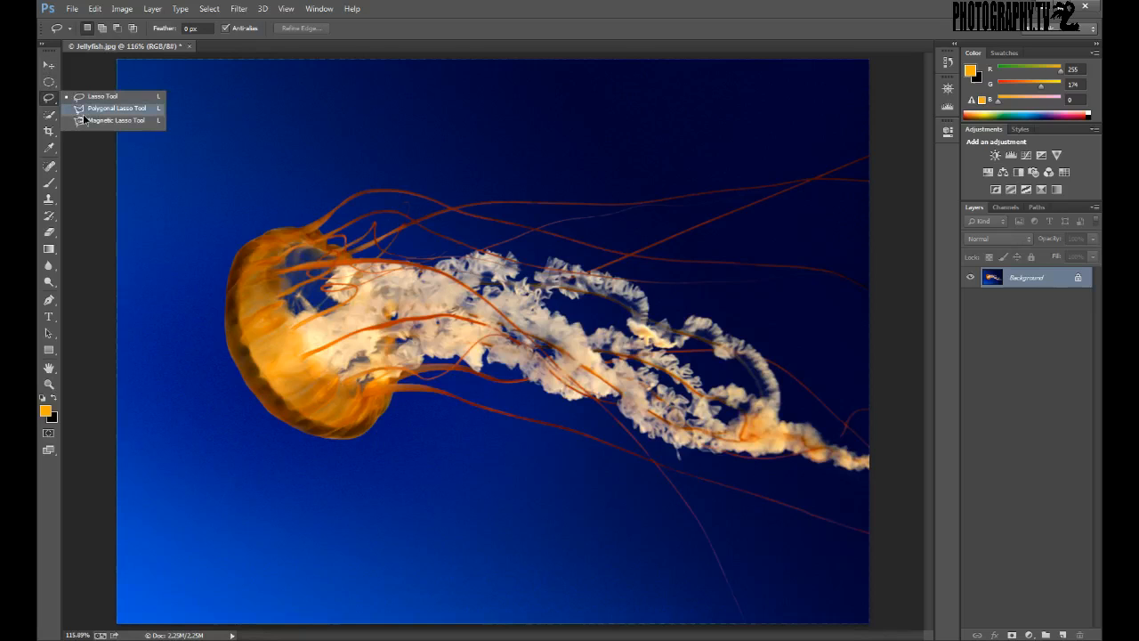
left_click(102, 96)
mouse_move(305, 115)
left_mouse_down()
mouse_move(234, 178)
mouse_move(264, 229)
mouse_move(360, 205)
mouse_move(507, 204)
mouse_move(528, 117)
mouse_move(412, 107)
mouse_move(447, 249)
mouse_move(664, 213)
mouse_move(366, 104)
left_mouse_up()
right_click(496, 135)
left_click(509, 144)
mouse_move(355, 106)
left_mouse_down()
mouse_move(611, 210)
mouse_move(669, 85)
mouse_move(456, 114)
mouse_move(302, 159)
left_mouse_up()
left_click(146, 78)
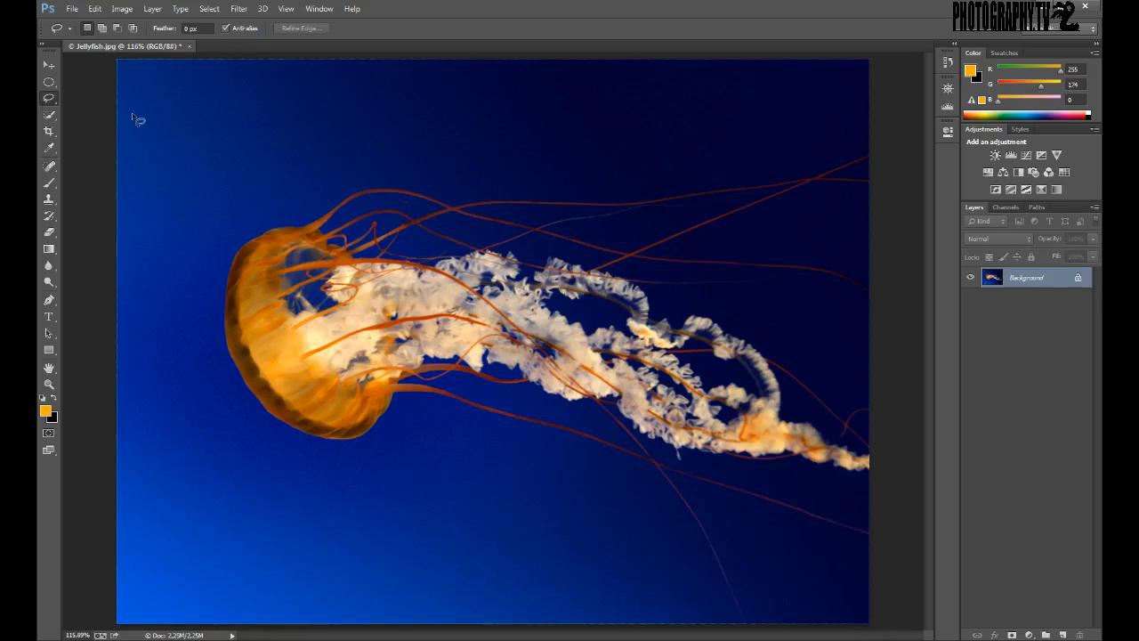
Step: Start a Polygonal Lasso outline around the jellyfish's bell and cancel it
left_click_drag(49, 100, 98, 107)
left_click(244, 123)
left_click(185, 255)
left_click(543, 272)
key("Escape")
Step: Switch to the Magnetic Lasso tool and open its contrast value for editing
right_click(51, 99)
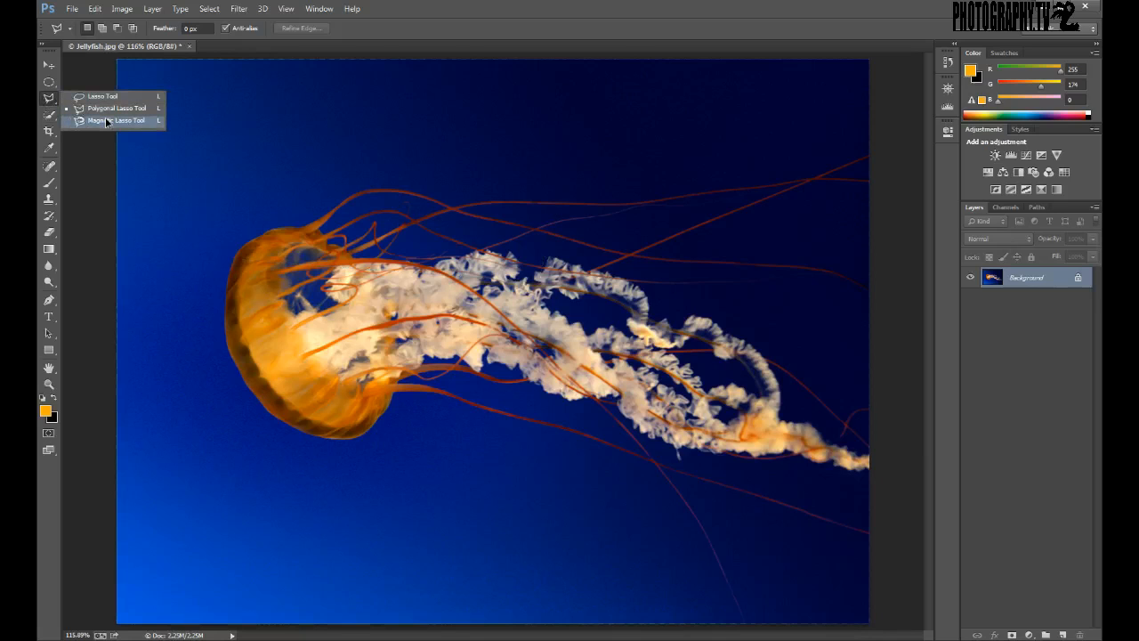
left_click(106, 121)
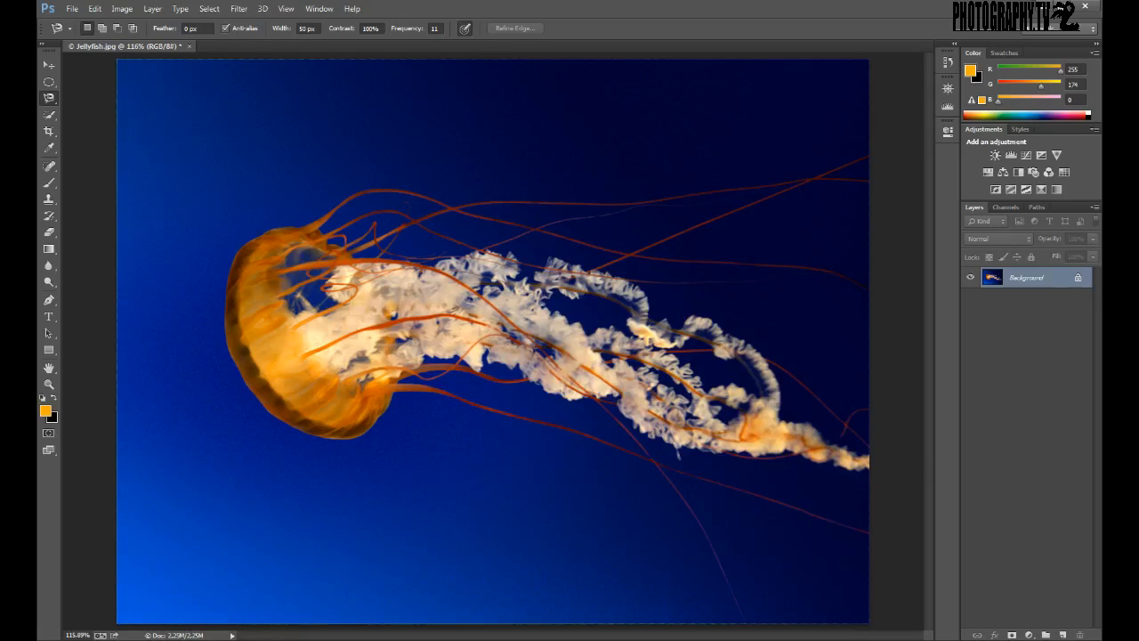
left_click(370, 28)
left_click(49, 384)
left_click(127, 342)
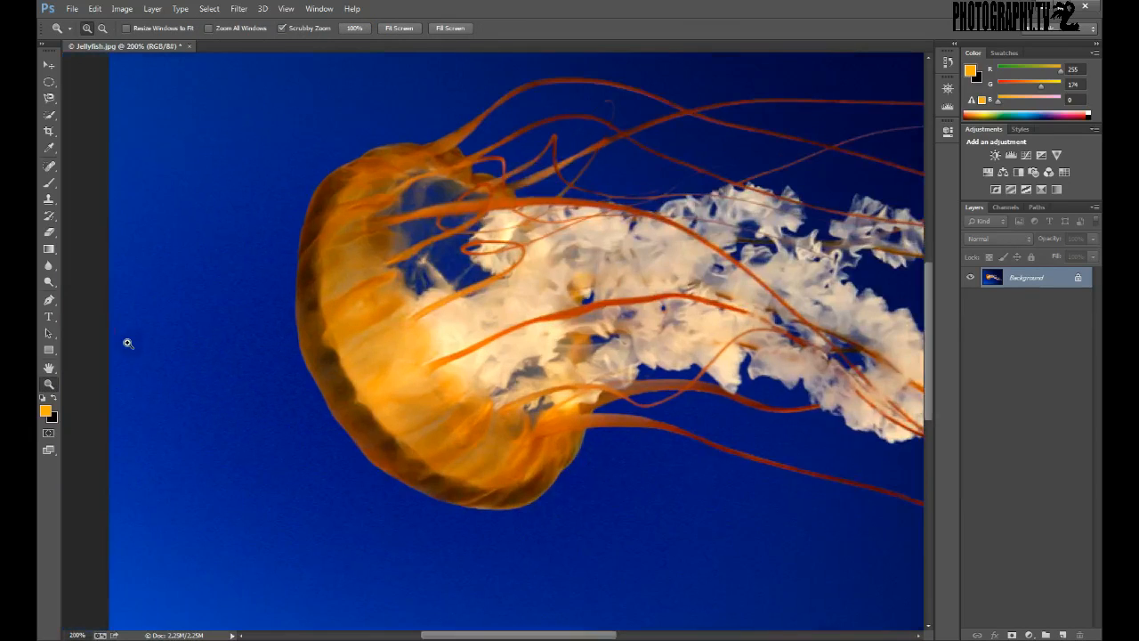
right_click(271, 305)
left_click(294, 312)
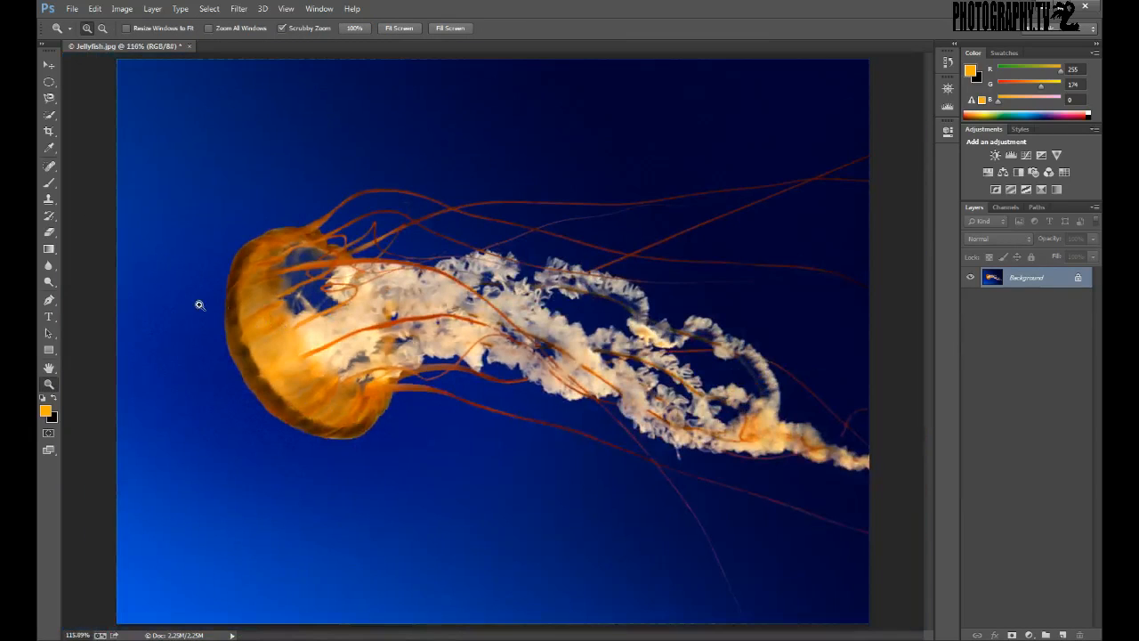
left_click(53, 116)
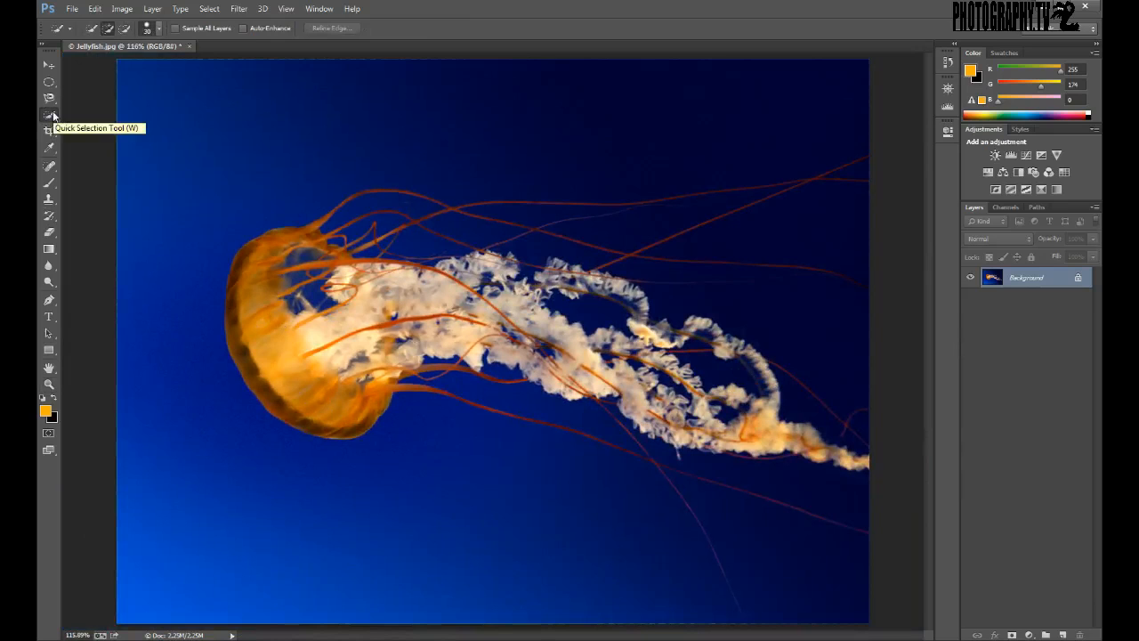
Step: Select the jellyfish's bell by tracing its edge with the Magnetic Lasso at a frequency of 50
left_click(49, 98)
left_click(434, 27)
type("50")
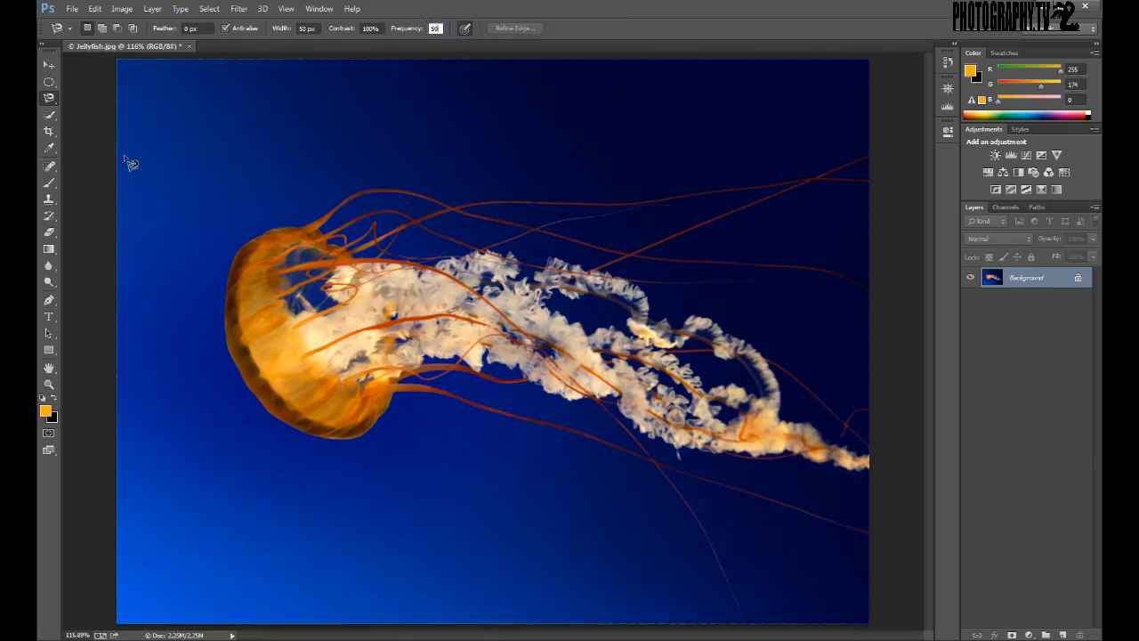
left_click(265, 230)
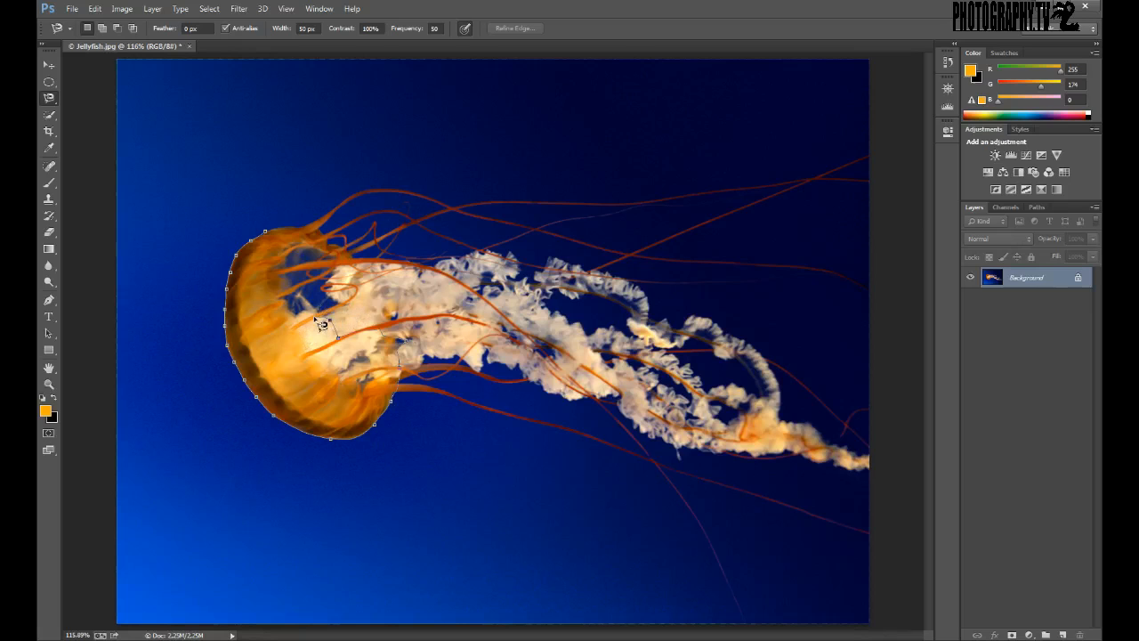
left_click(281, 233)
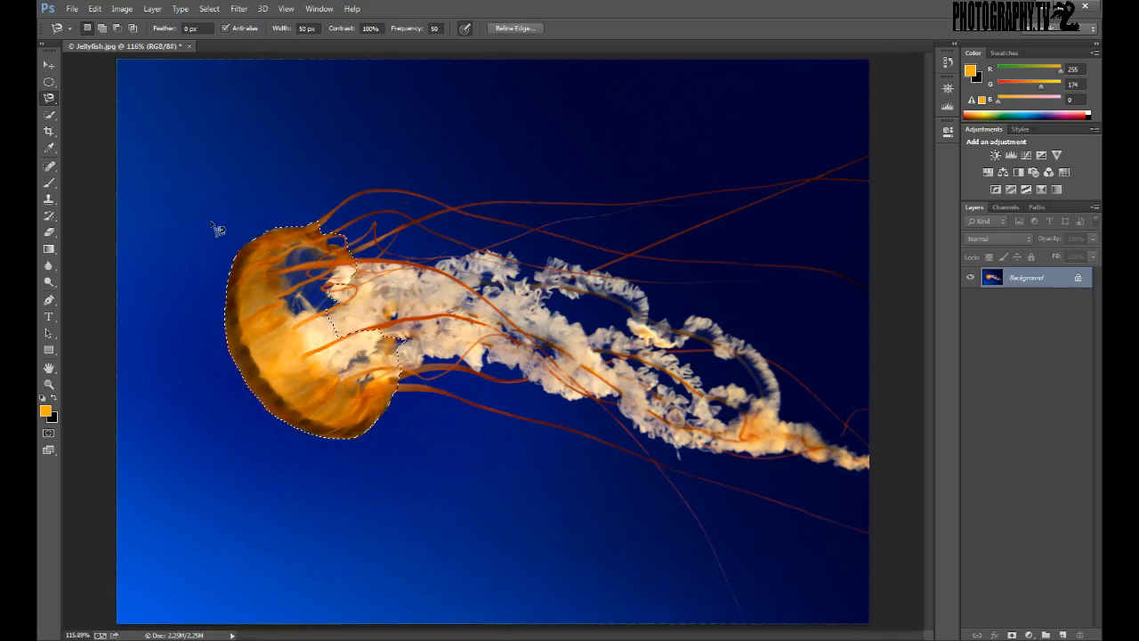
Step: Copy the selected bell onto its own layer and paste it into a new clipboard-sized document
key("ctrl+j")
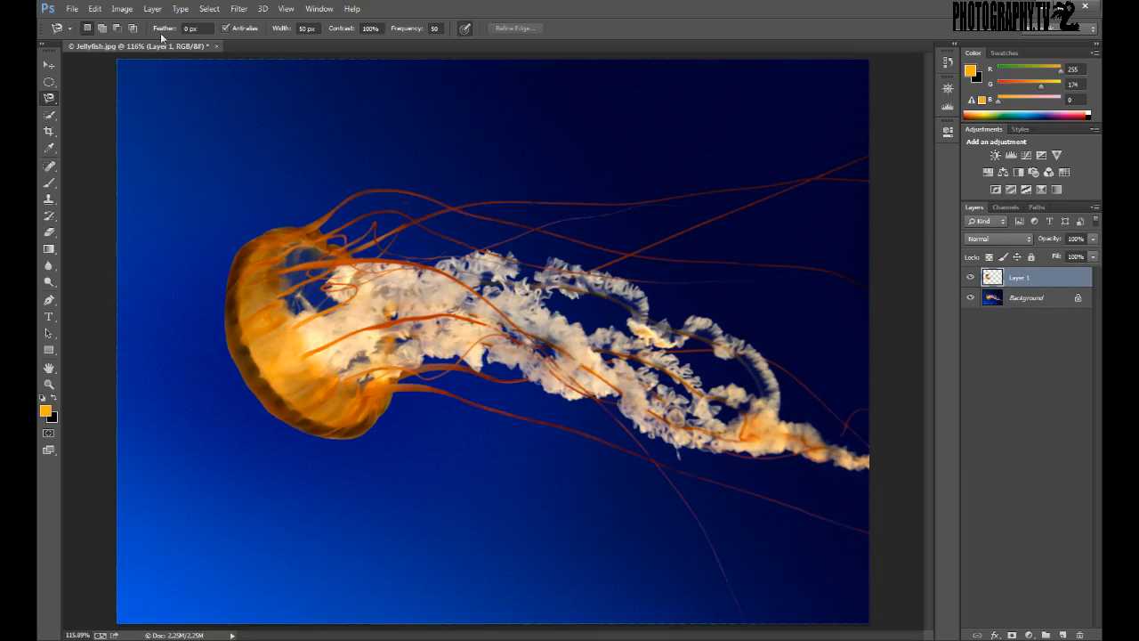
key("ctrl+n")
key("Return")
key("ctrl+v")
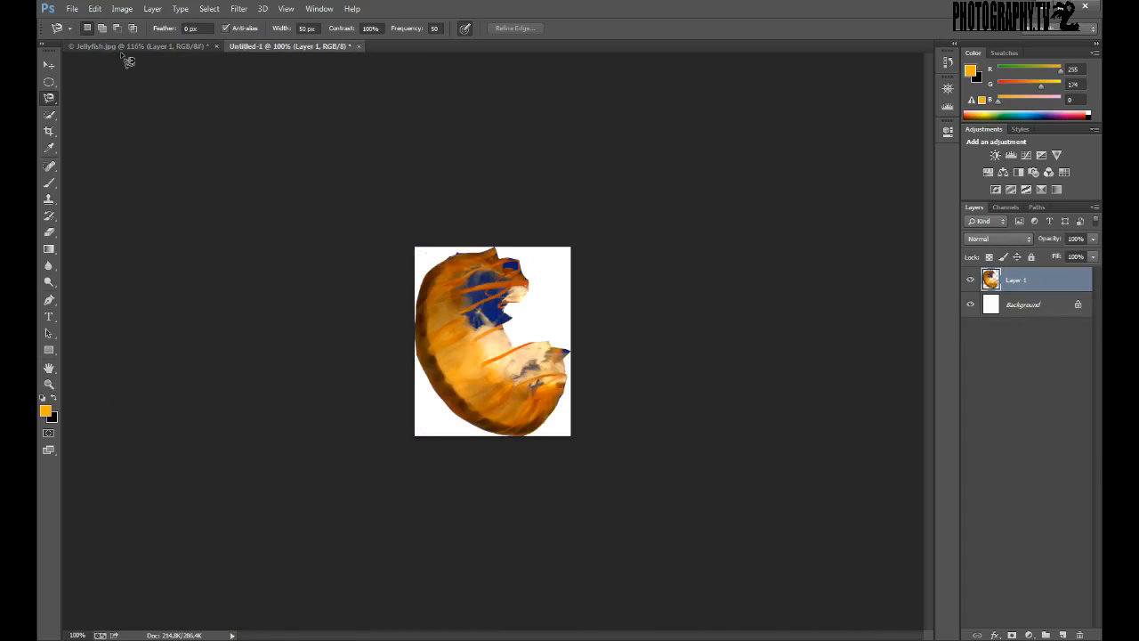
Step: Return to Jellyfish.jpg and draw a rectangular marquee around the bell and most of the tentacles
left_click(71, 47)
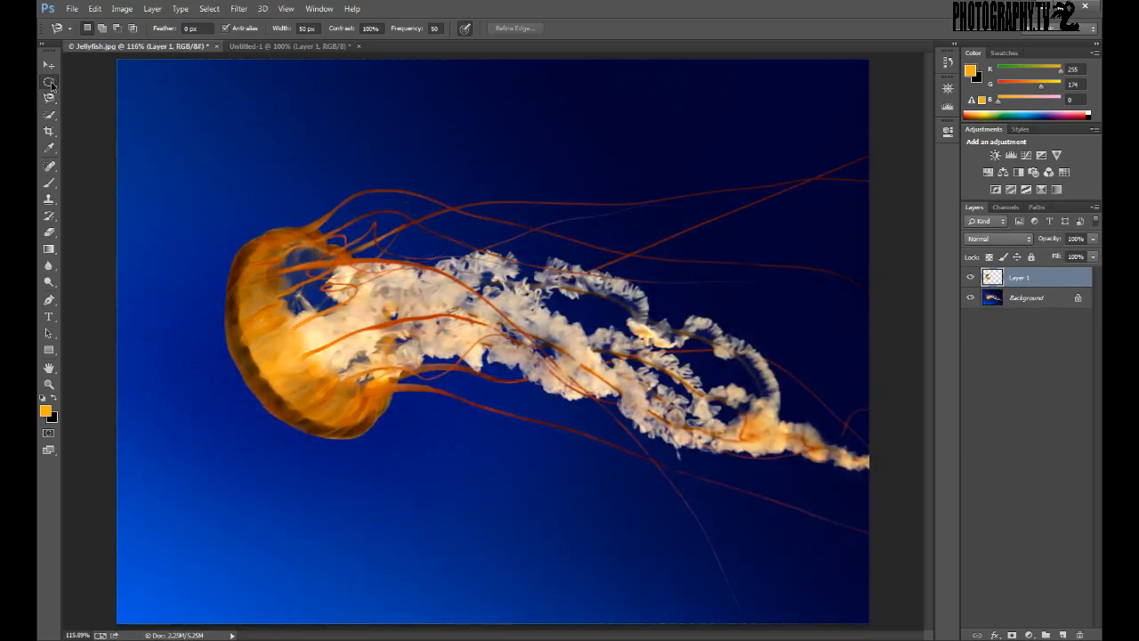
left_click(49, 81)
left_click(107, 80)
left_click_drag(203, 162, 687, 442)
left_click_drag(204, 162, 709, 476)
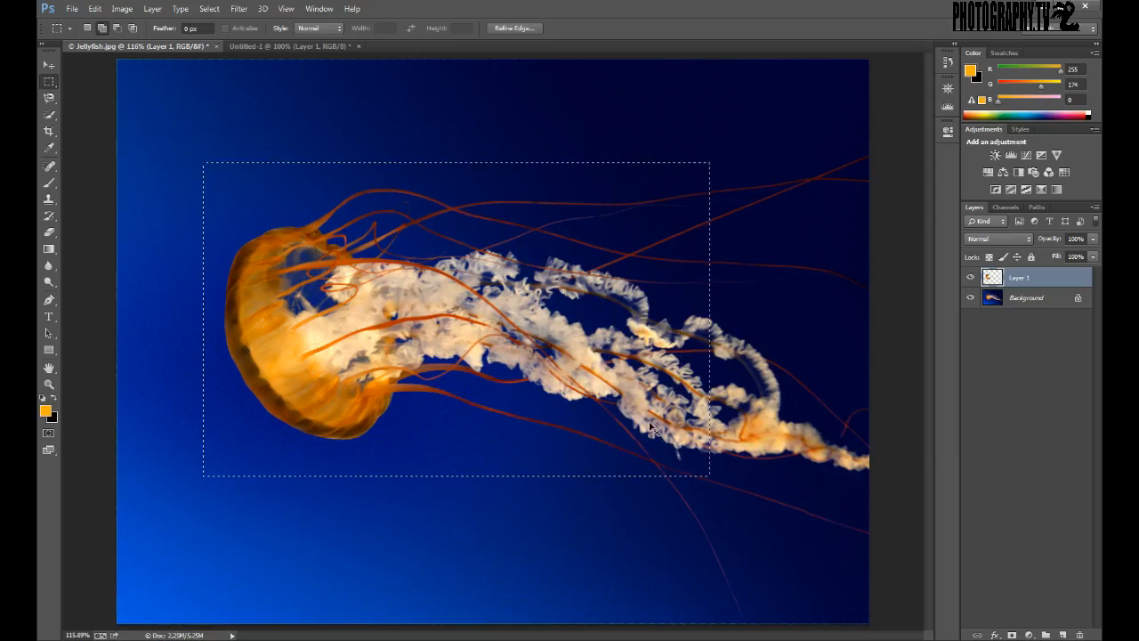
Step: Create a 246 × 298 pixel document from the Clipboard preset and paste the copied bell into it
left_click(72, 9)
left_click(103, 24)
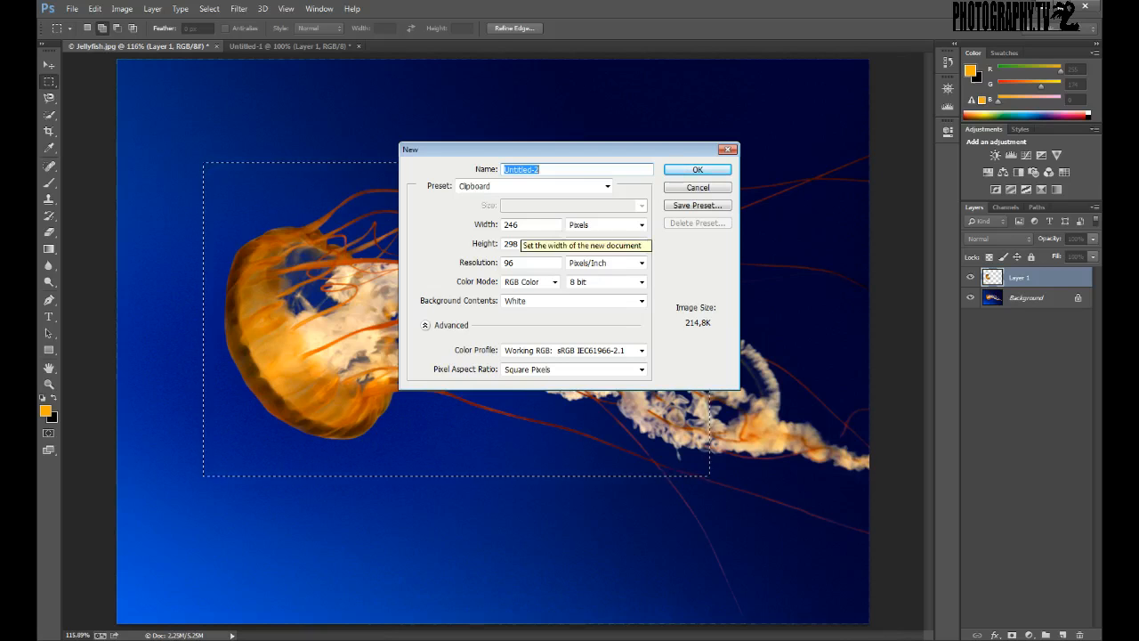
left_click(696, 170)
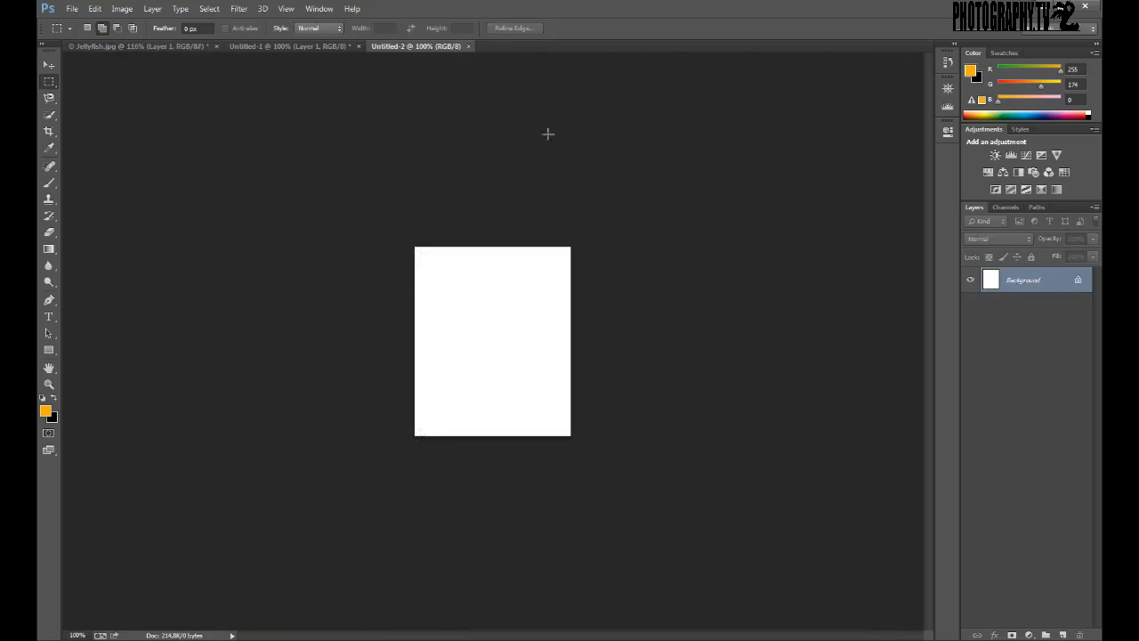
key("ctrl+v")
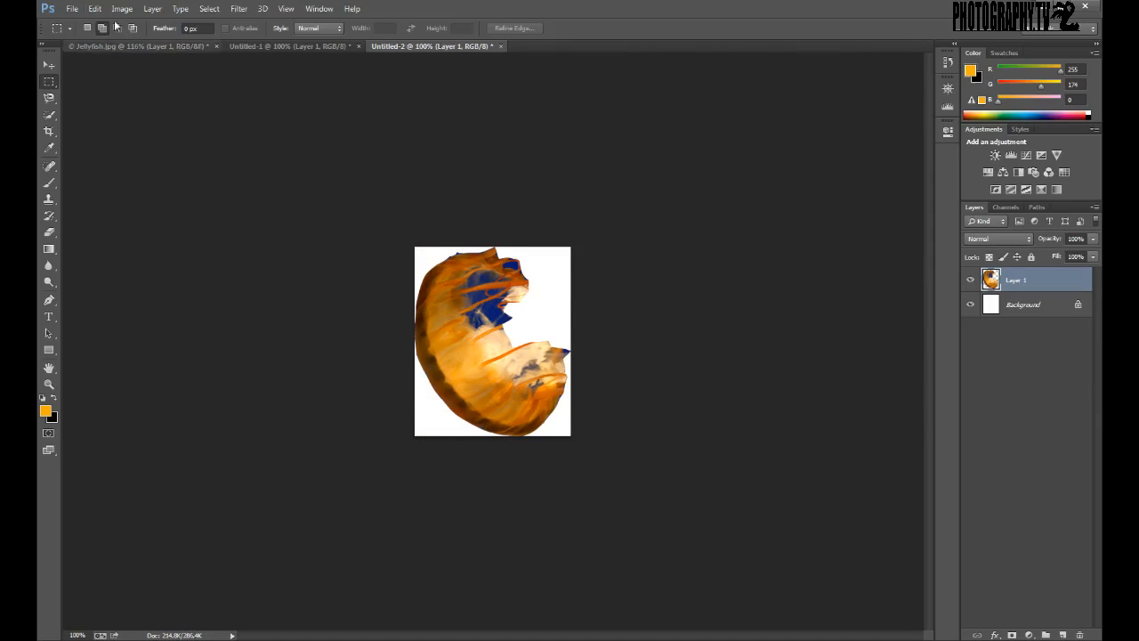
Step: Return to Jellyfish.jpg, activate the Move tool, and paste the copied bell into another new Clipboard-preset document
left_click(253, 46)
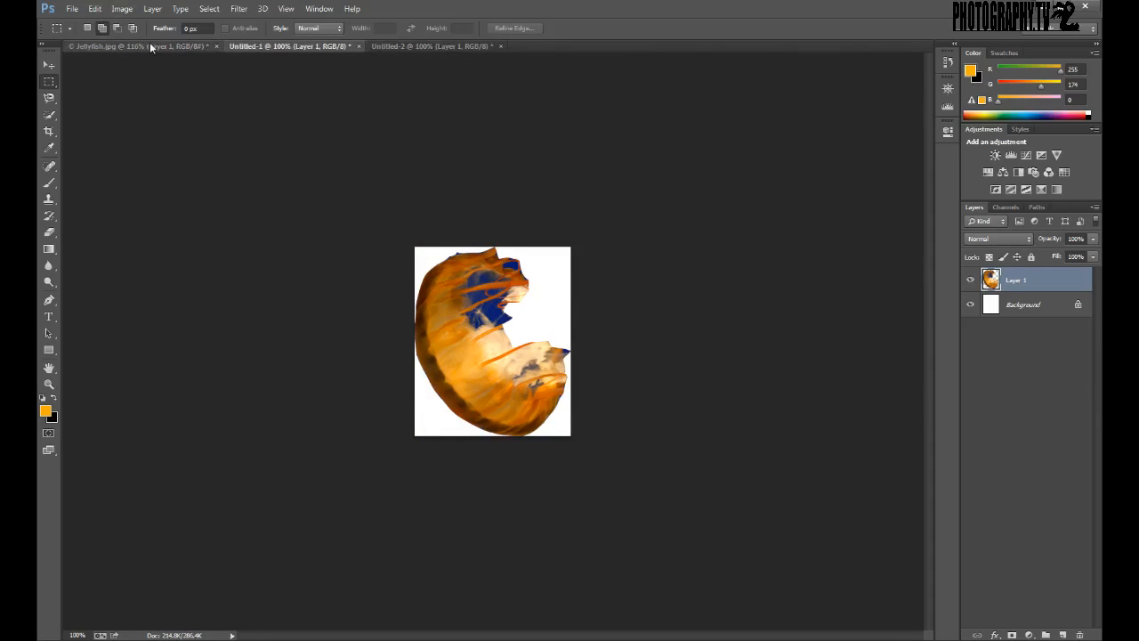
left_click(150, 44)
left_click(49, 64)
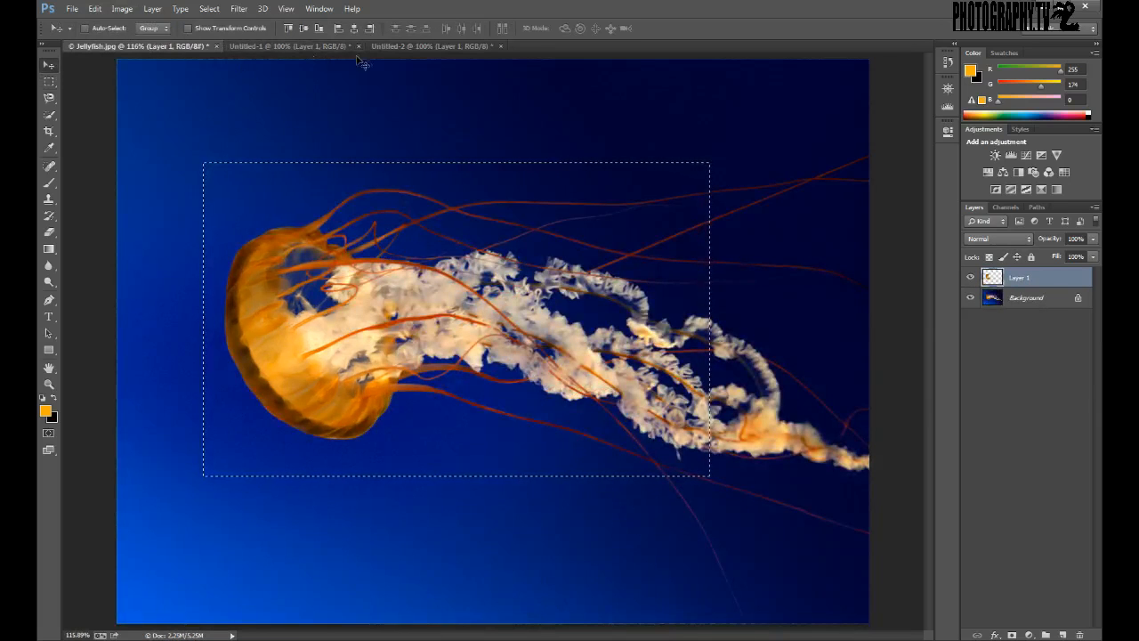
left_click(71, 8)
left_click(80, 21)
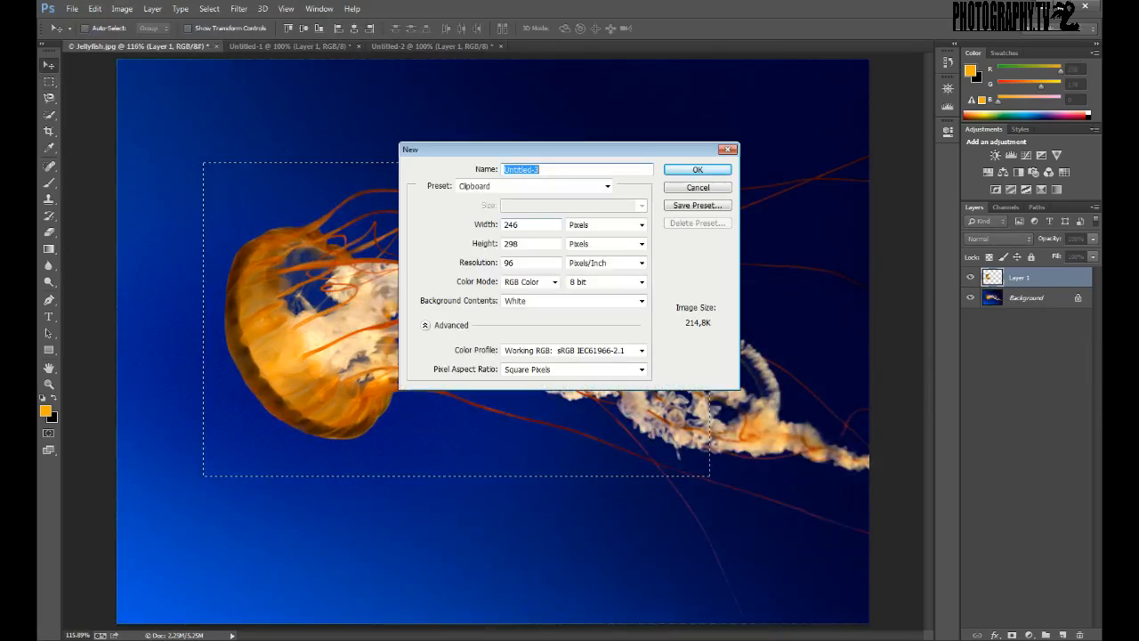
left_click(686, 170)
key("ctrl+v")
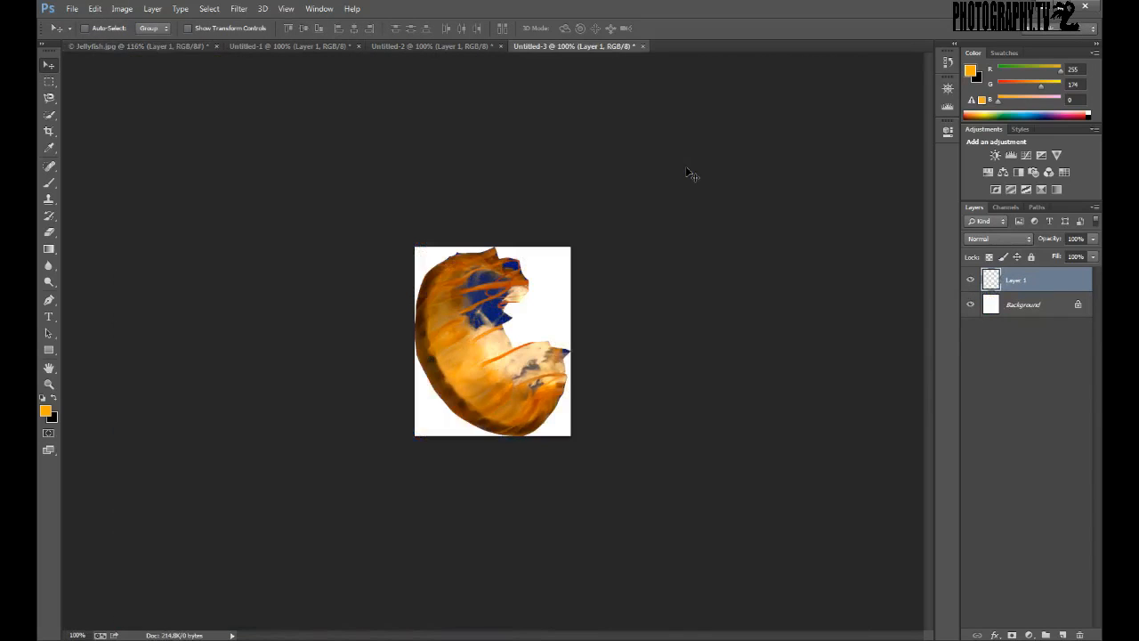
Step: Close all the untitled documents without saving, leaving only Jellyfish.jpg open
left_click(500, 46)
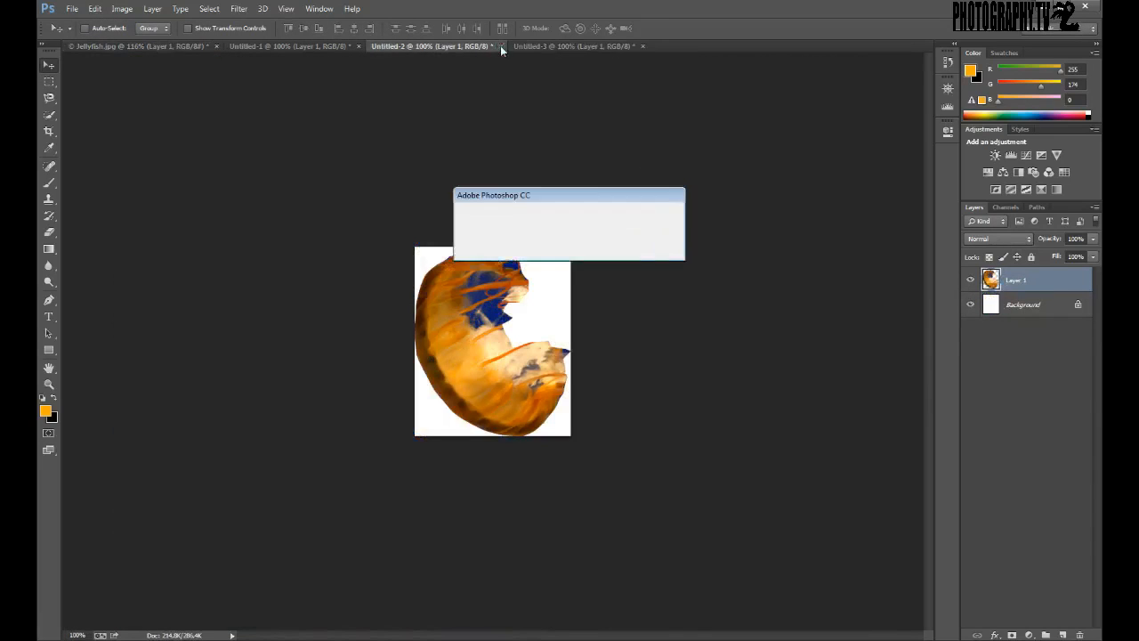
left_click(500, 46)
left_click(564, 242)
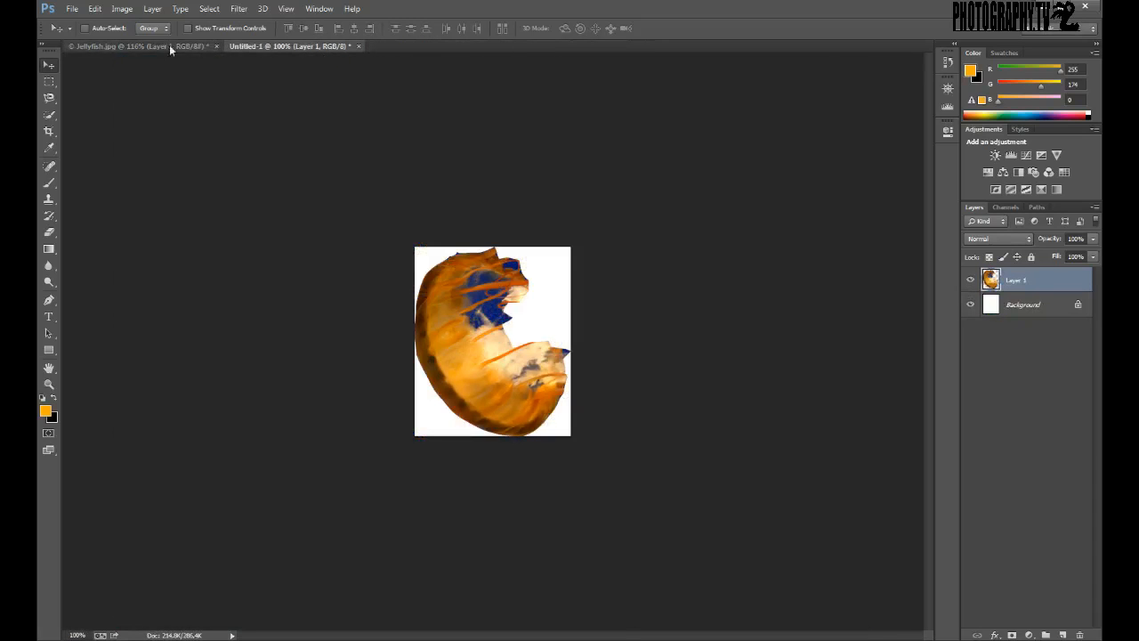
left_click(359, 47)
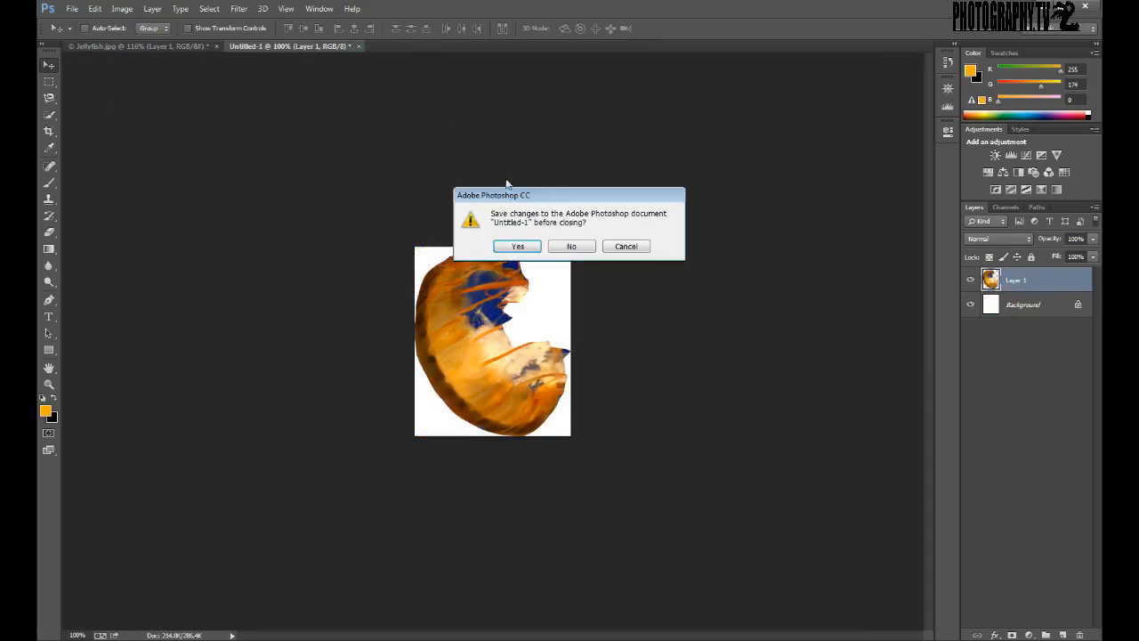
left_click(572, 246)
right_click(458, 287)
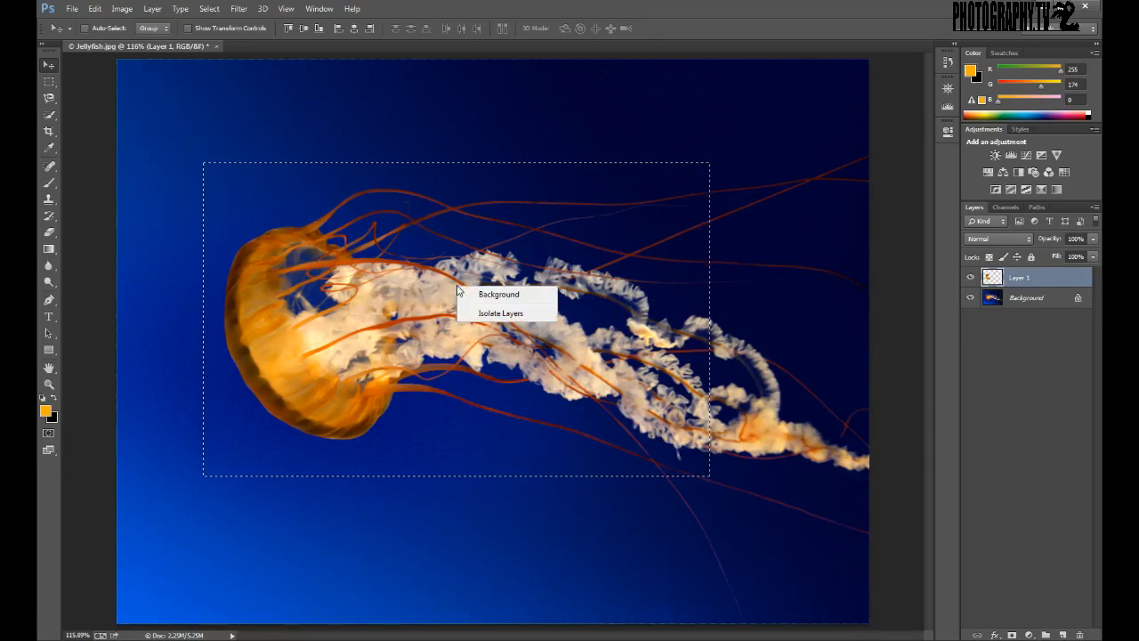
left_click(49, 76)
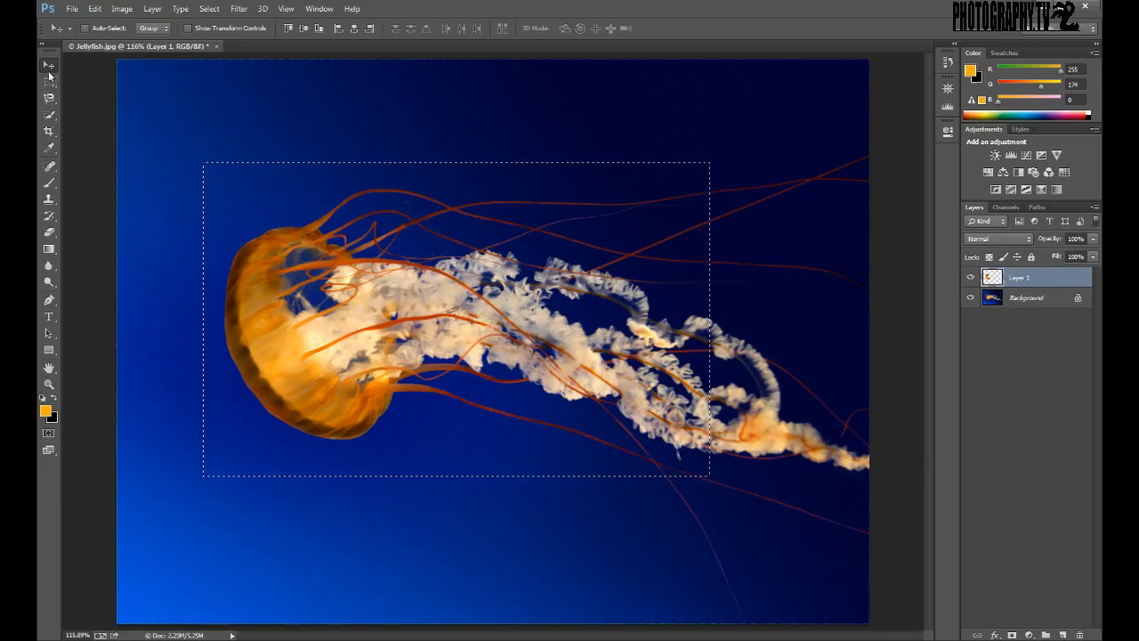
right_click(417, 259)
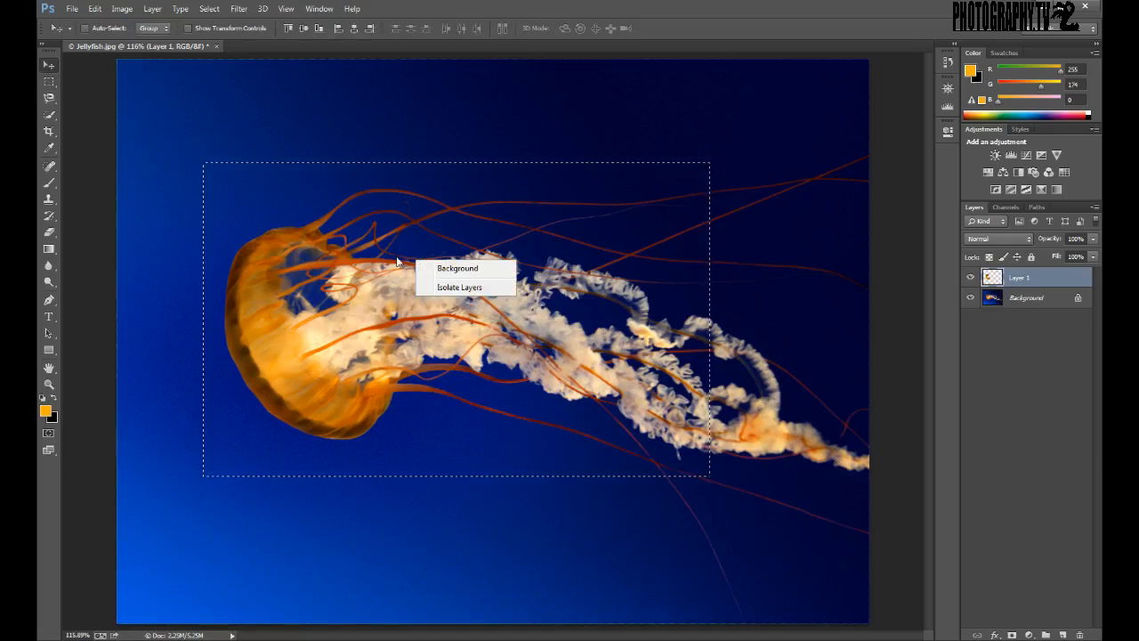
Step: Cut the selected bell out of Layer 1 in Jellyfish.jpg
left_click(394, 260)
left_click(95, 8)
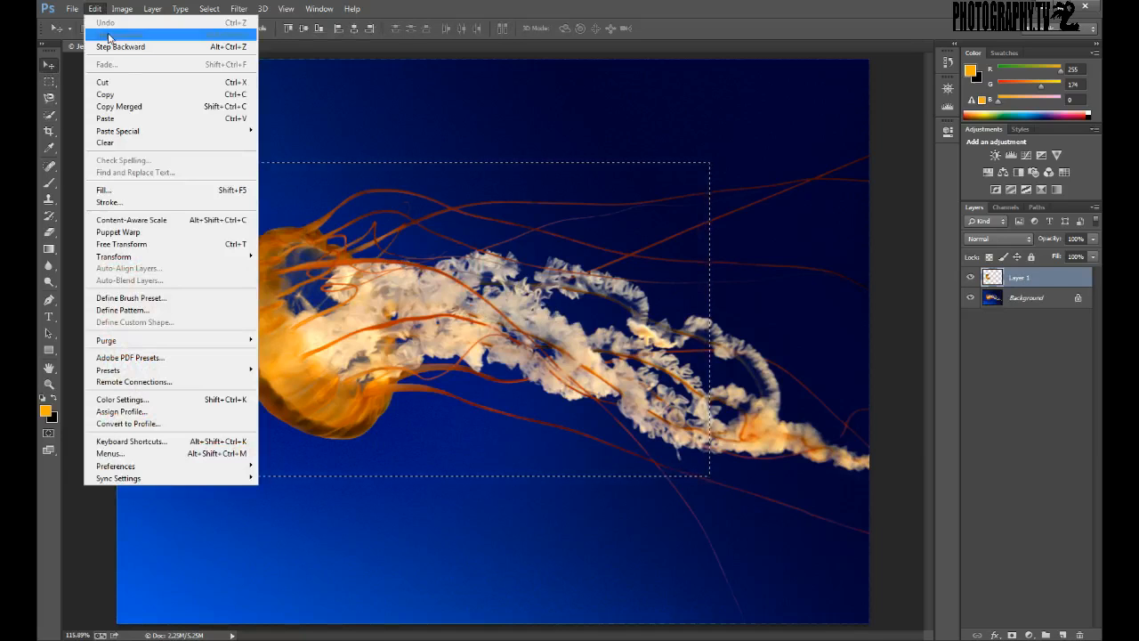
left_click(125, 106)
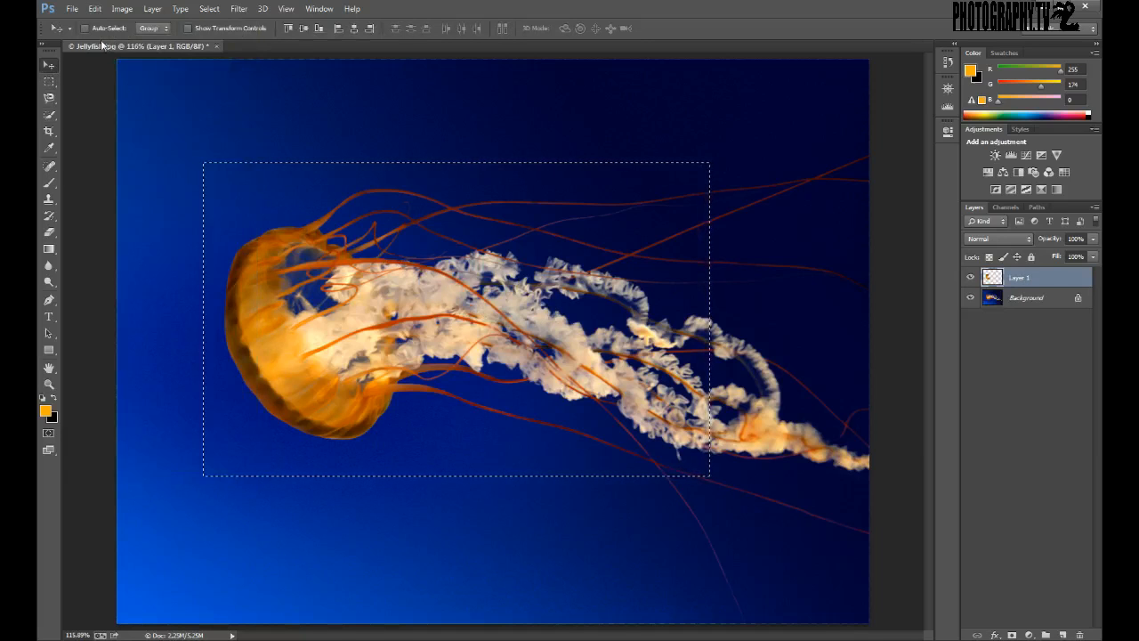
left_click(94, 8)
left_click(116, 83)
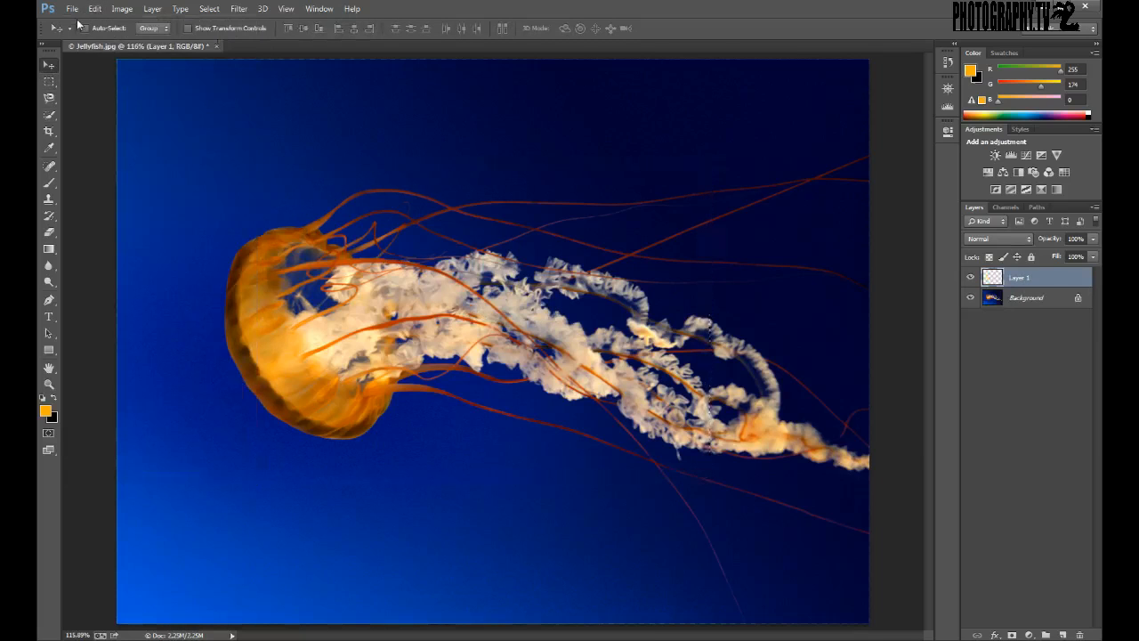
Step: Paste the cut bell back into Jellyfish.jpg, shift it upward, and delete its layer
left_click(72, 9)
left_click(80, 27)
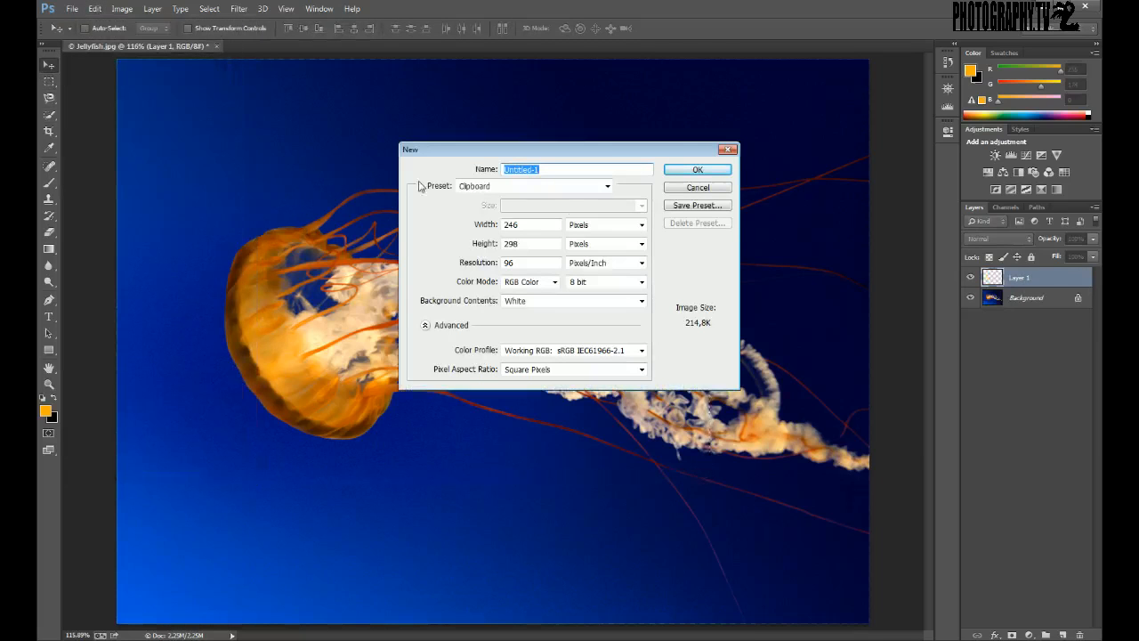
left_click(691, 188)
key("ctrl+v")
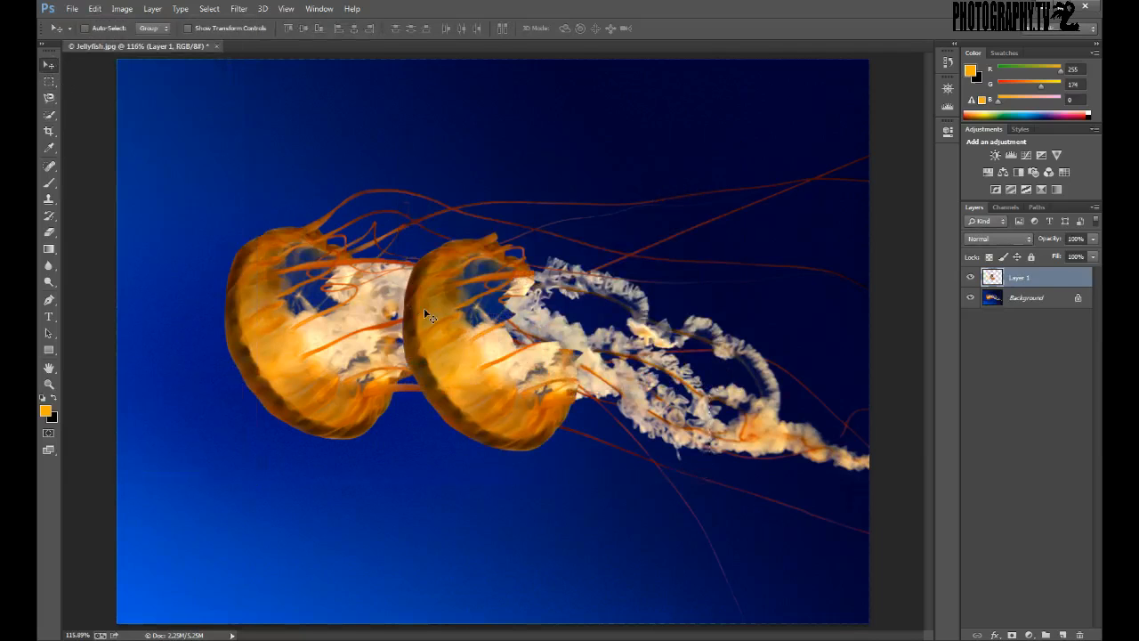
left_click_drag(424, 312, 411, 216)
key("Delete")
Step: Draw a rectangular marquee around the bell and nearby tentacles and copy the area into a new layer
left_click(48, 83)
left_click_drag(234, 171, 621, 472)
key("ctrl+j")
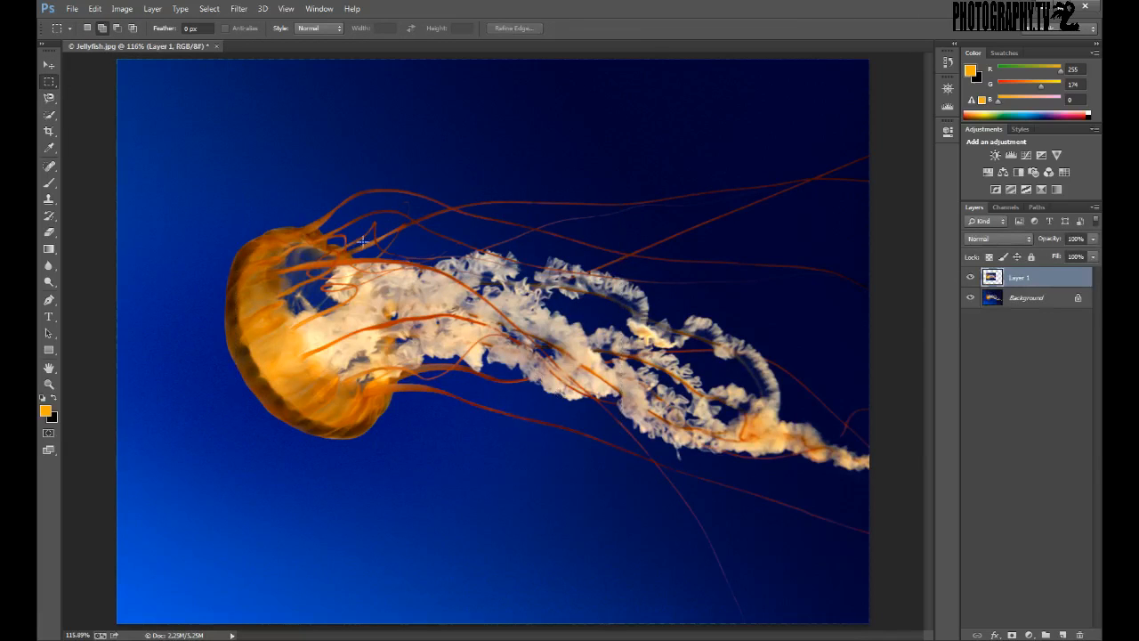
Step: Try moving the copied layer toward the canvas's upper-left corner, and undo the move
left_click(49, 65)
left_click_drag(267, 223, 78, 94)
key("ctrl+z")
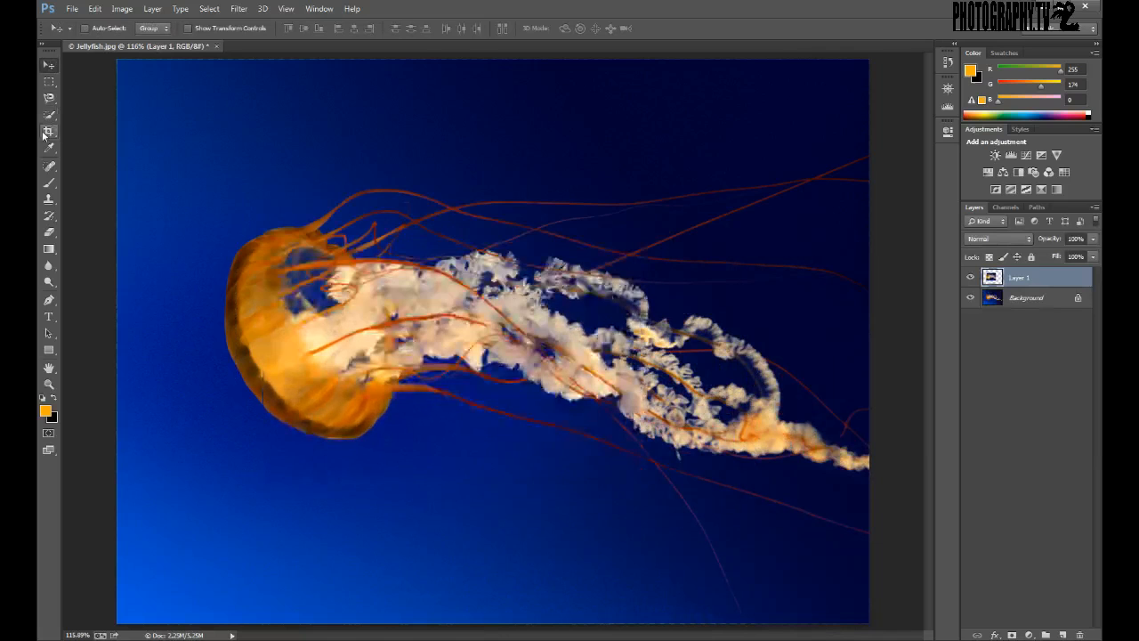
Step: Marquee most of the jellyfish, and paste the clipboard image into a new 524 × 409 pixel document from the Clipboard preset
left_click(49, 81)
left_click_drag(583, 425, 807, 513)
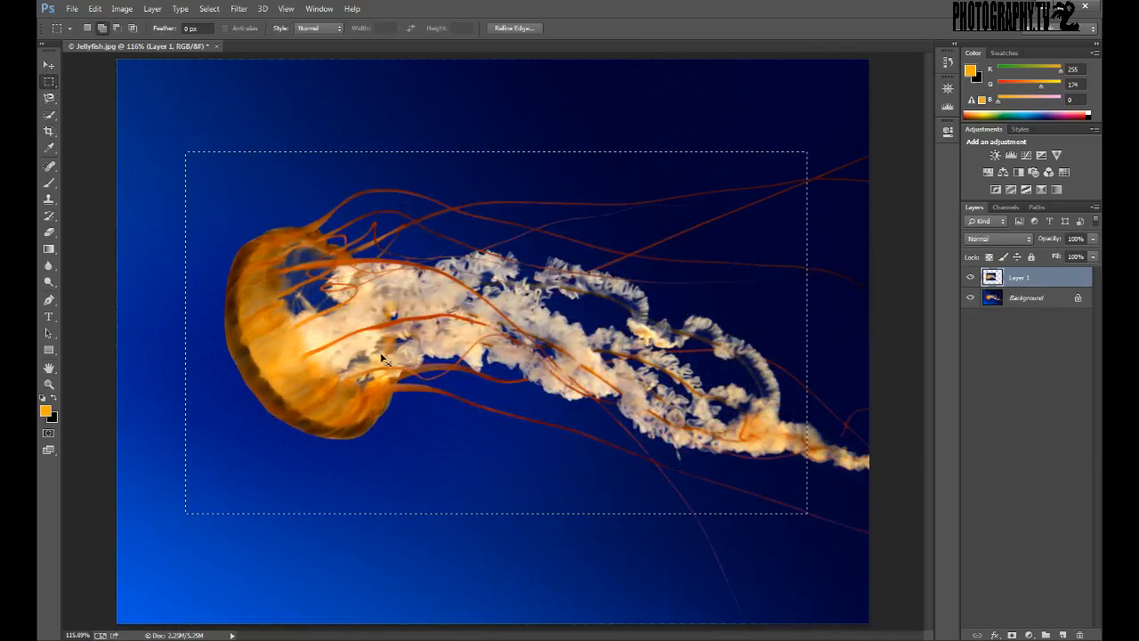
left_click(74, 10)
left_click(85, 23)
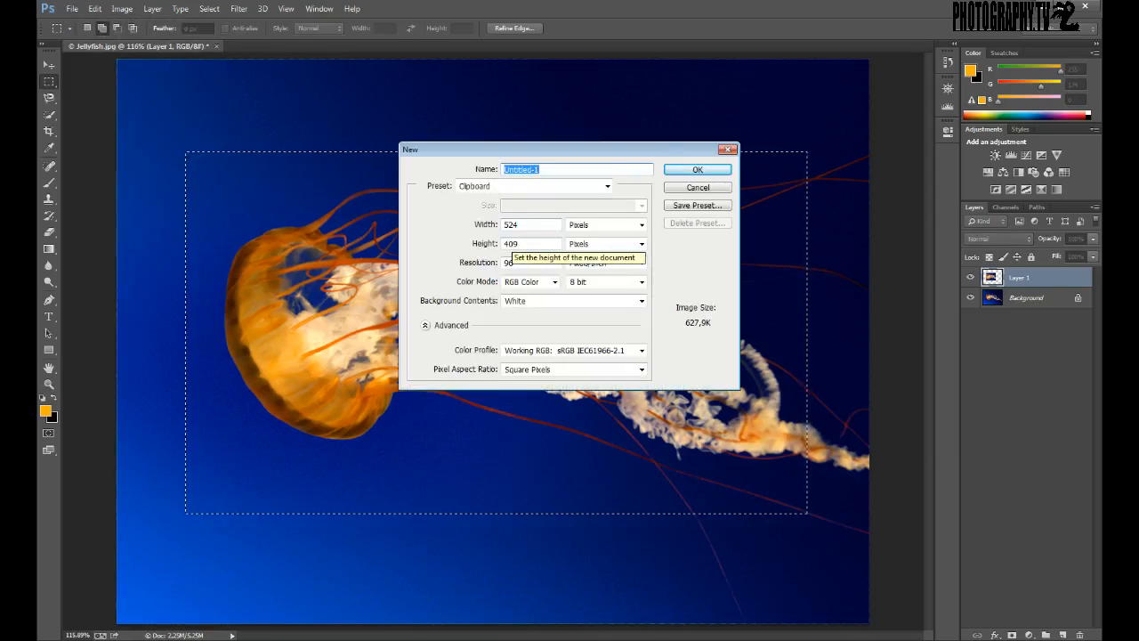
left_click(698, 169)
key("ctrl+v")
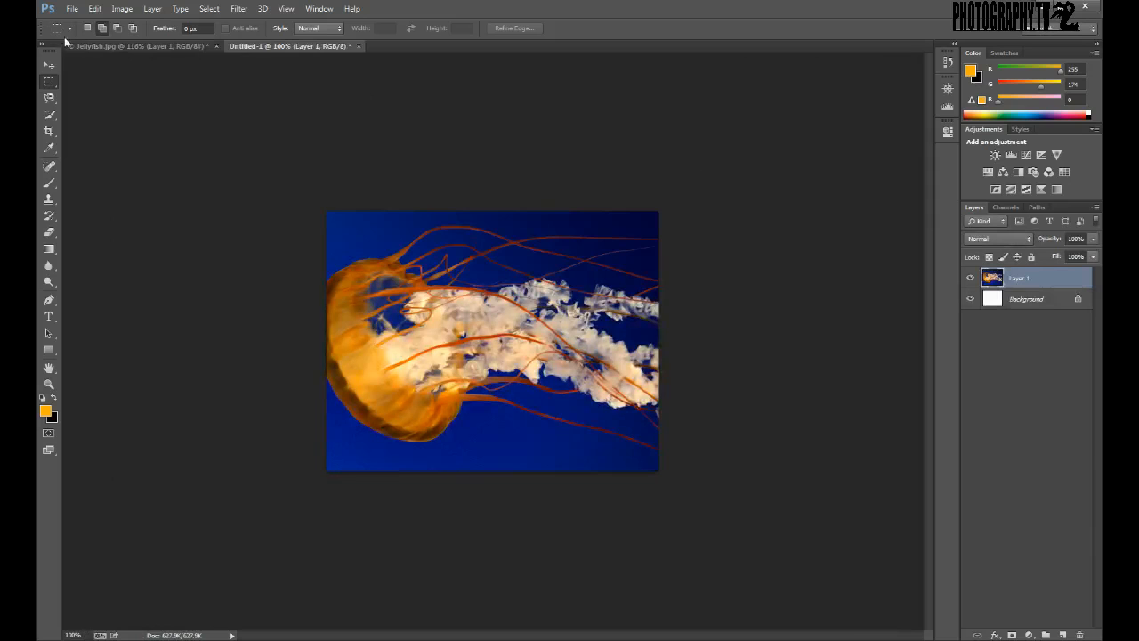
Step: Marquee a full-width band around the jellyfish in Jellyfish.jpg, and paste the clipboard image twice into another 524 × 409 pixel Clipboard-preset document
left_click(99, 46)
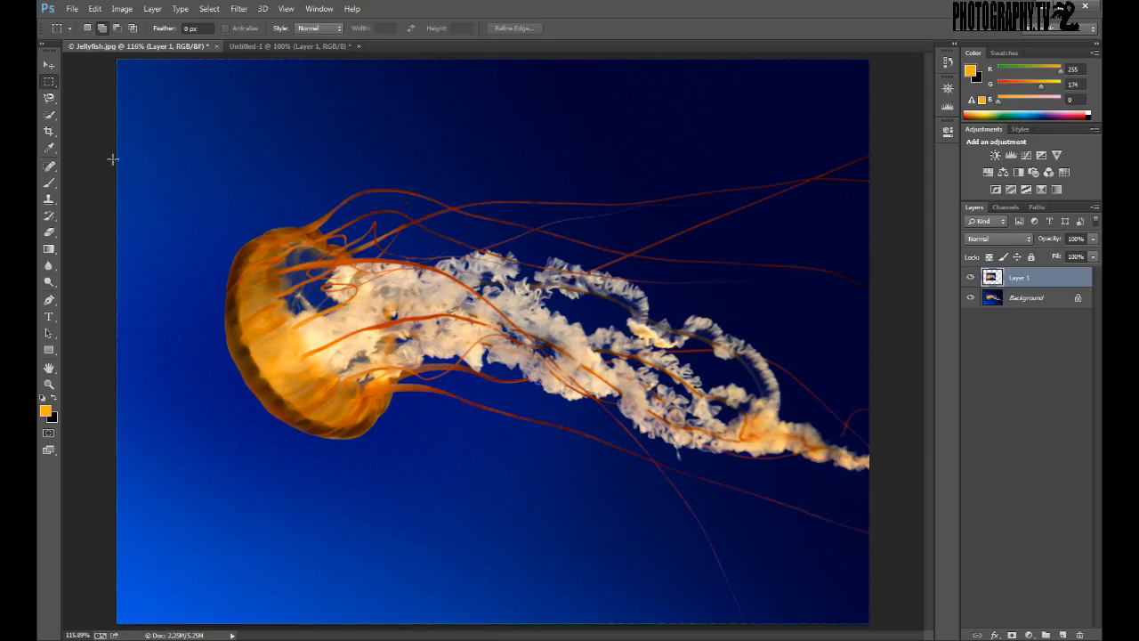
left_click_drag(883, 458, 941, 500)
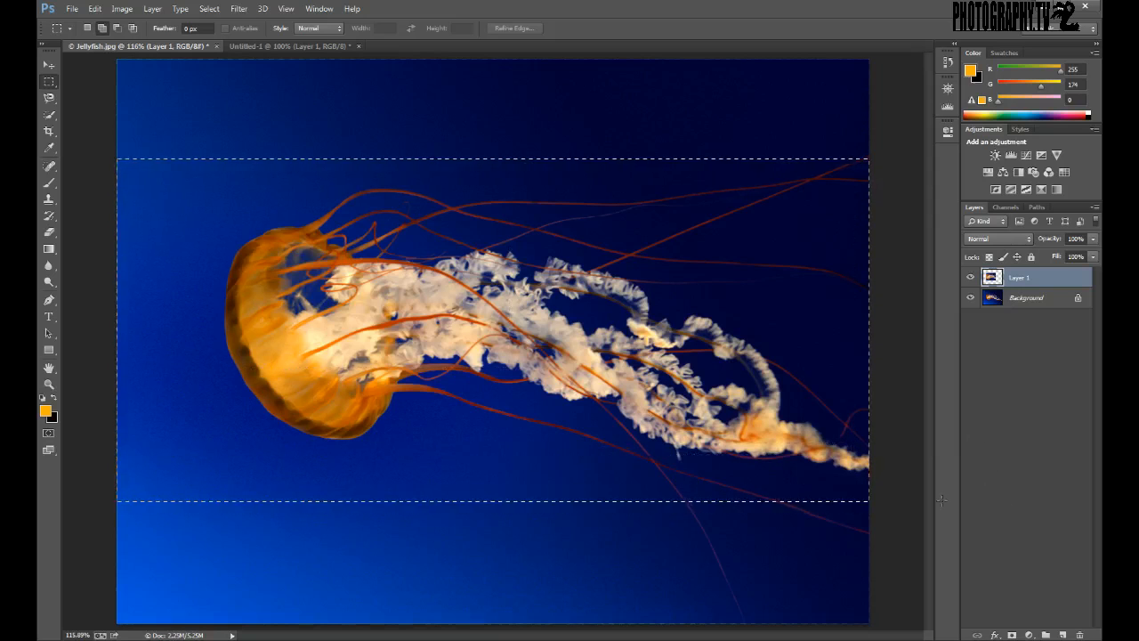
left_click(75, 12)
left_click(77, 23)
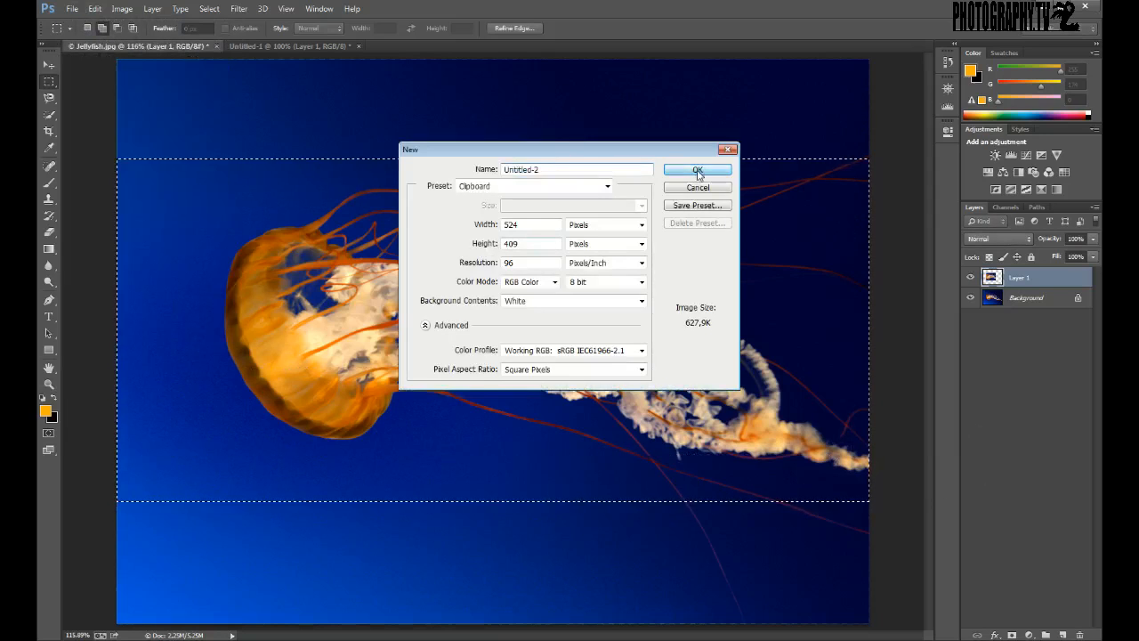
key("Escape")
key("ctrl+v")
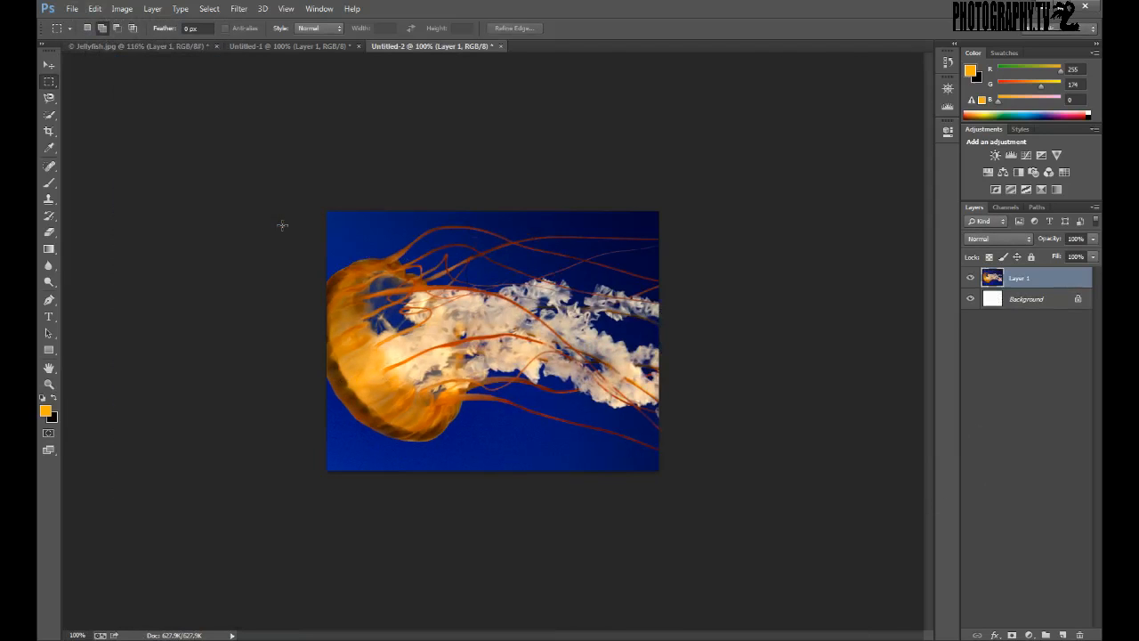
key("ctrl+v")
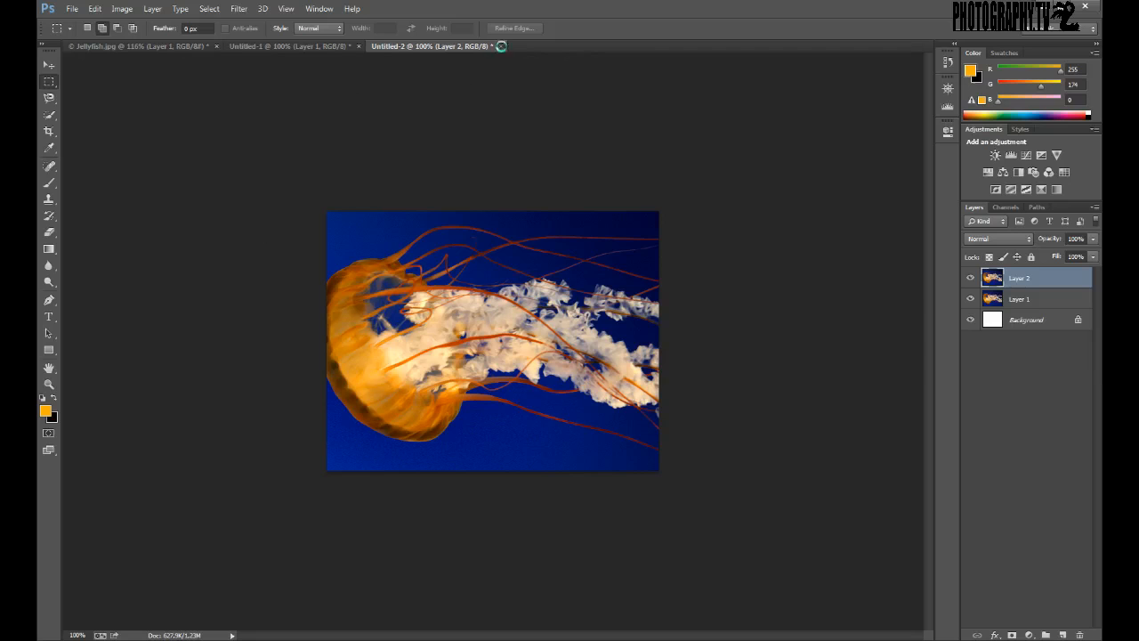
Step: Close Untitled-2 and Untitled-1 without saving, leaving Jellyfish.jpg open
left_click(501, 45)
left_click(571, 245)
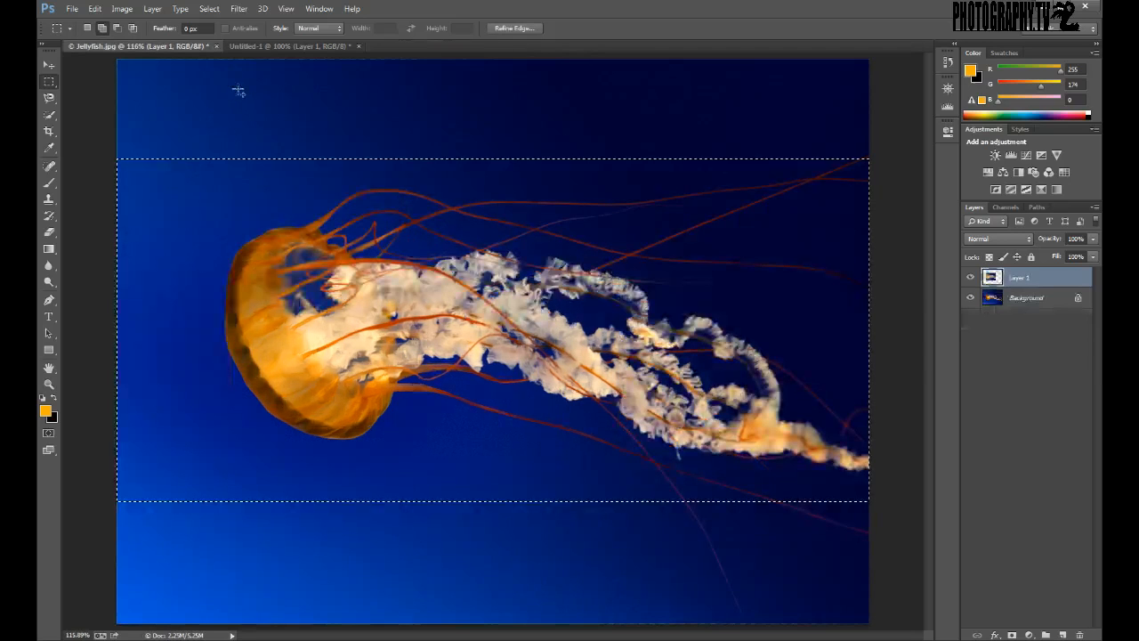
left_click(335, 48)
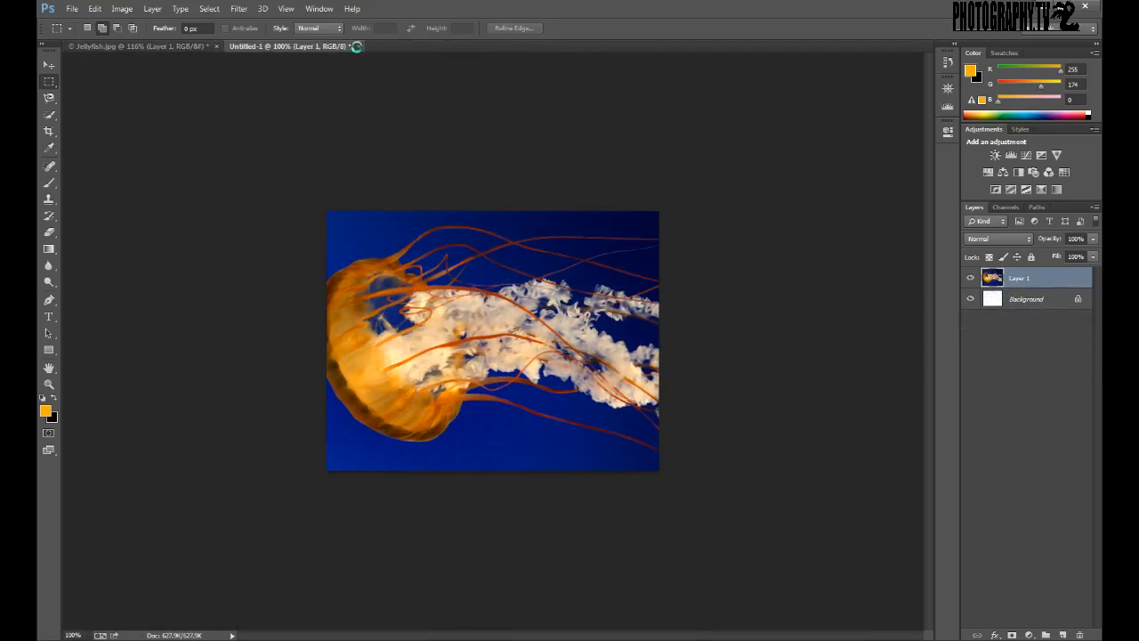
left_click(359, 45)
left_click(569, 246)
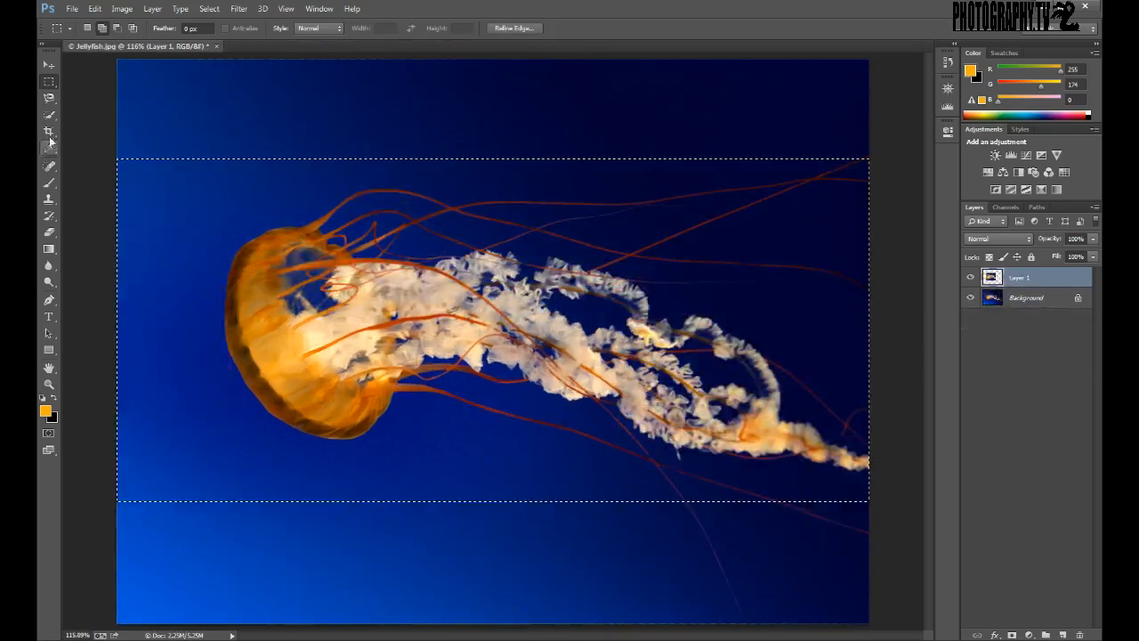
Step: Activate the Magnetic Lasso tool and set its frequency to 1
left_click(49, 111)
right_click(49, 100)
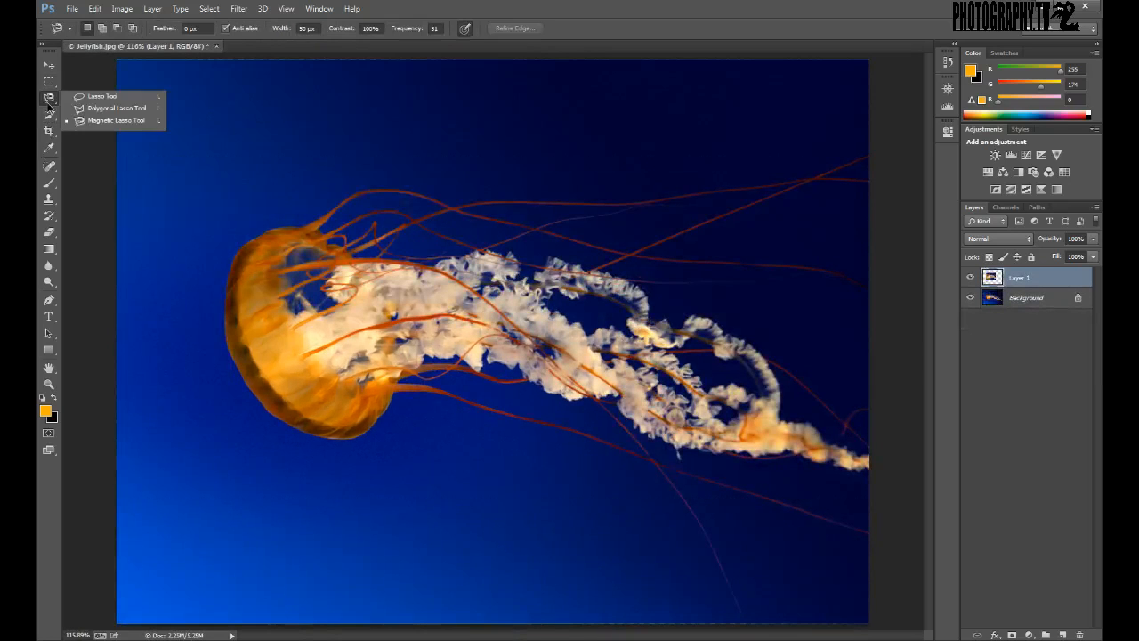
left_click(99, 117)
left_click_drag(439, 28, 367, 24)
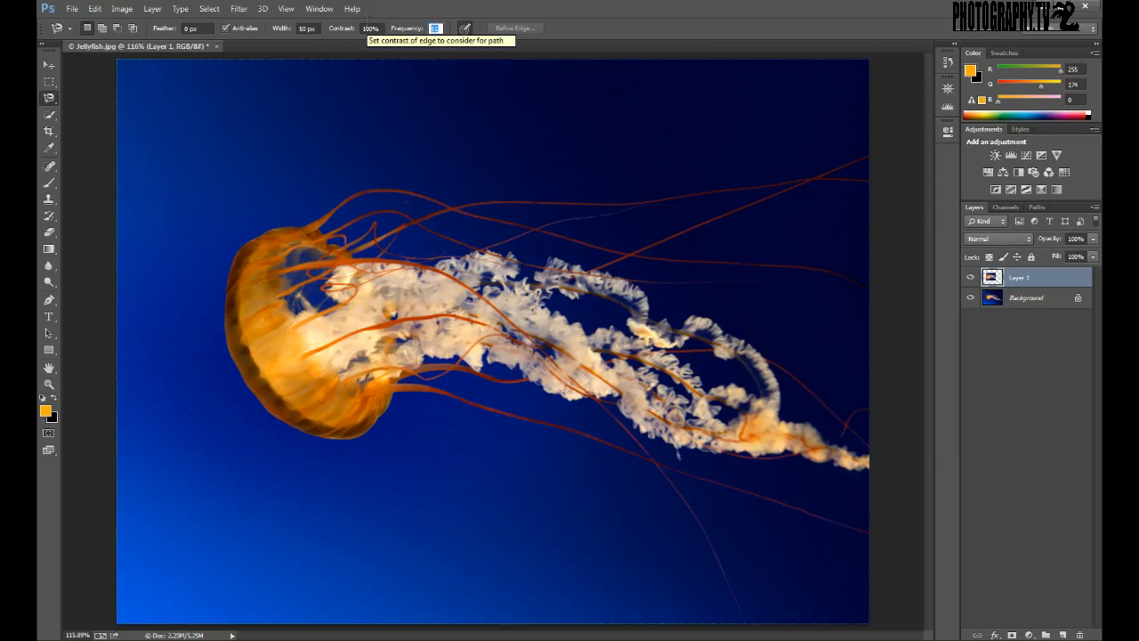
type("4")
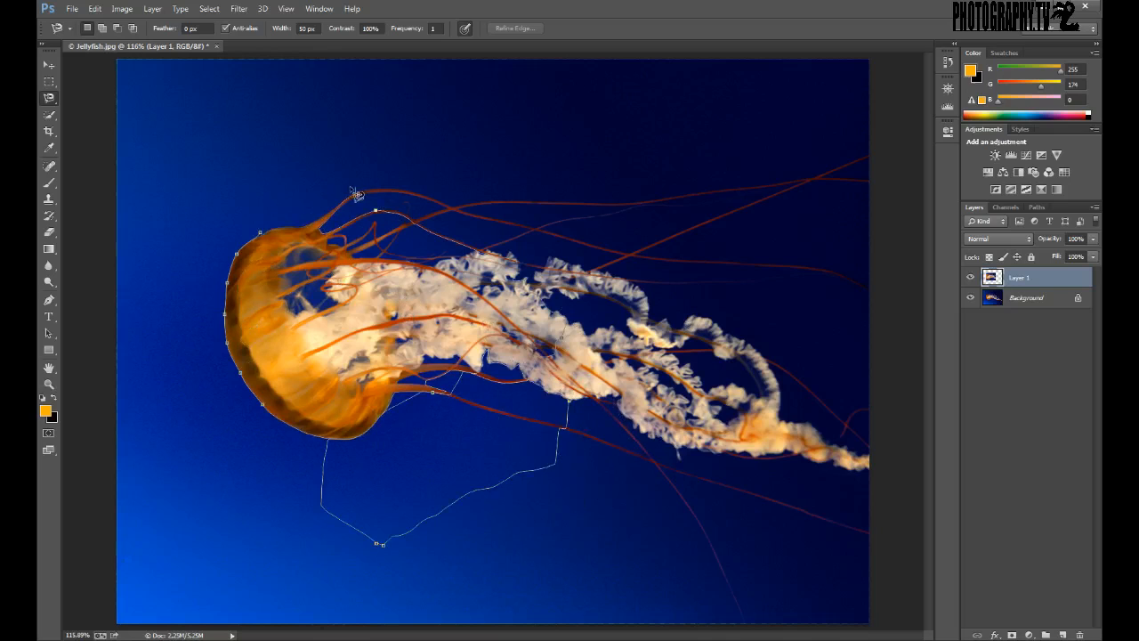
Step: Trace a Magnetic Lasso selection around the bell and the blue area beneath it, and clear the selection
left_click(265, 232)
key("ctrl+d")
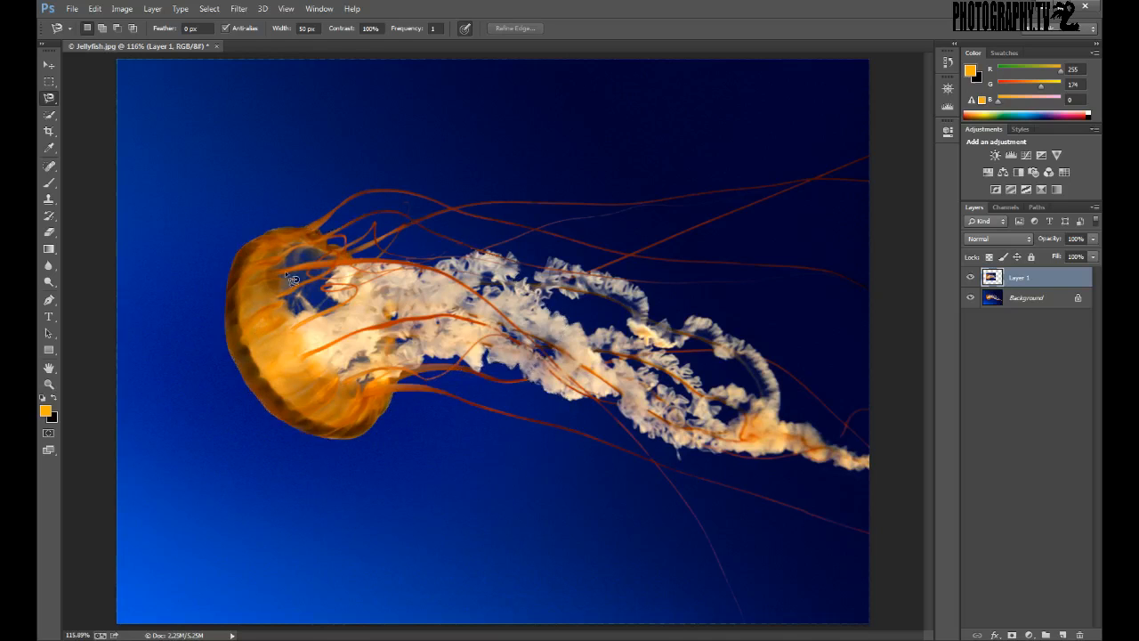
left_click(433, 28)
Step: Switch to the Lasso tool, try a freehand outline in the blue area beside the bell, and deselect it
right_click(49, 98)
left_click(89, 98)
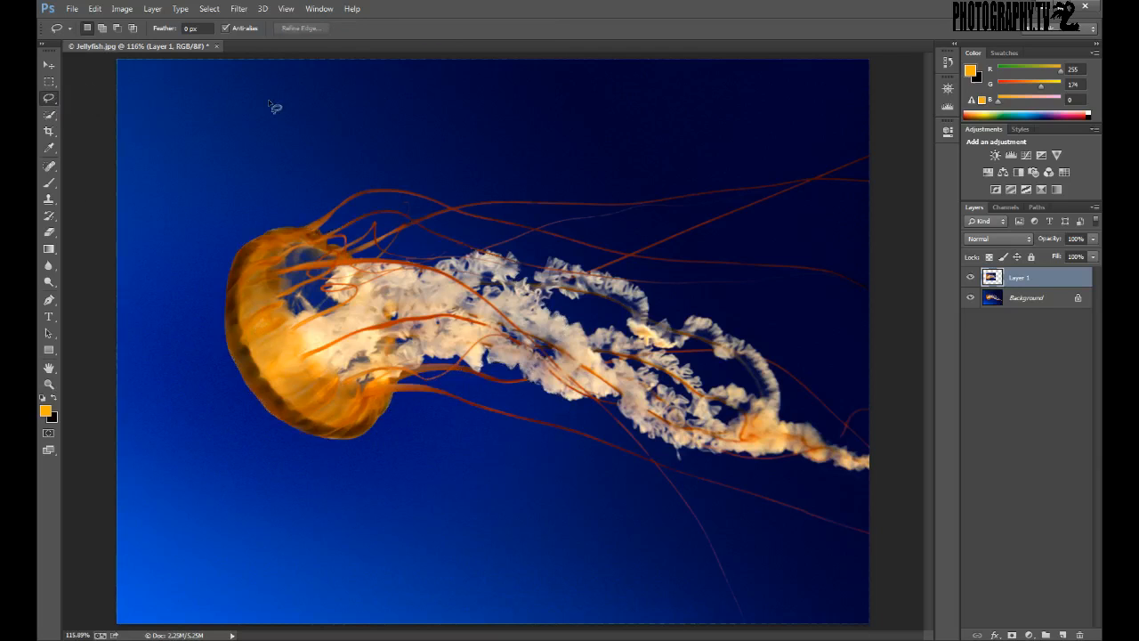
mouse_move(169, 91)
left_mouse_down()
mouse_move(149, 152)
mouse_move(160, 247)
mouse_move(183, 275)
left_mouse_up()
left_click(116, 85)
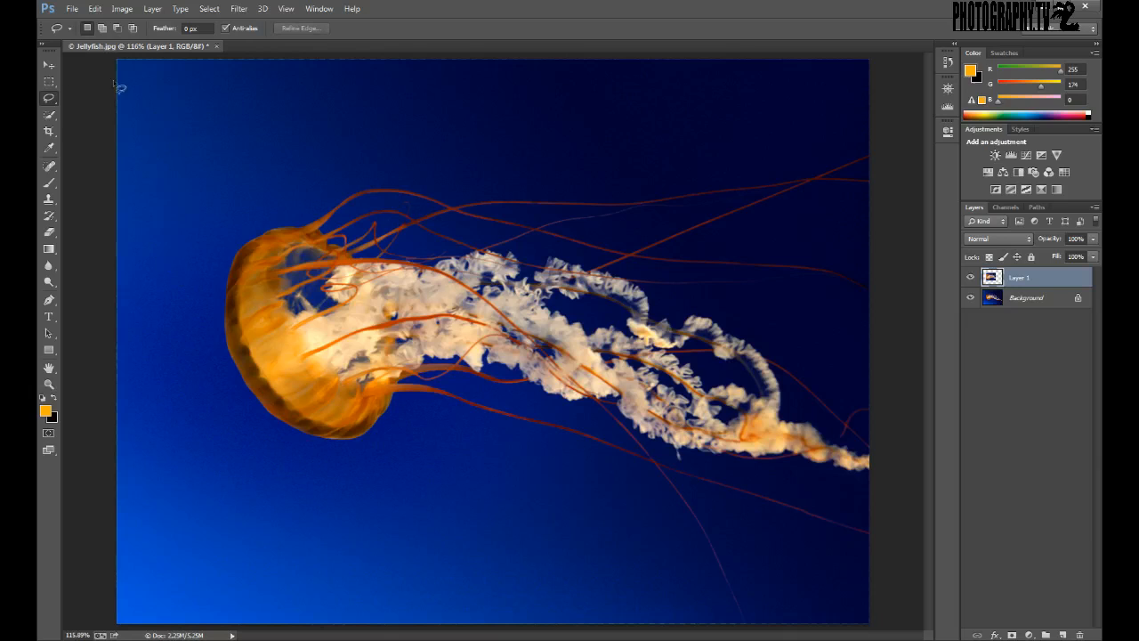
Step: Draw a freehand Lasso selection in the blue area above the bell and add an adjoining loop to its right
right_click(51, 105)
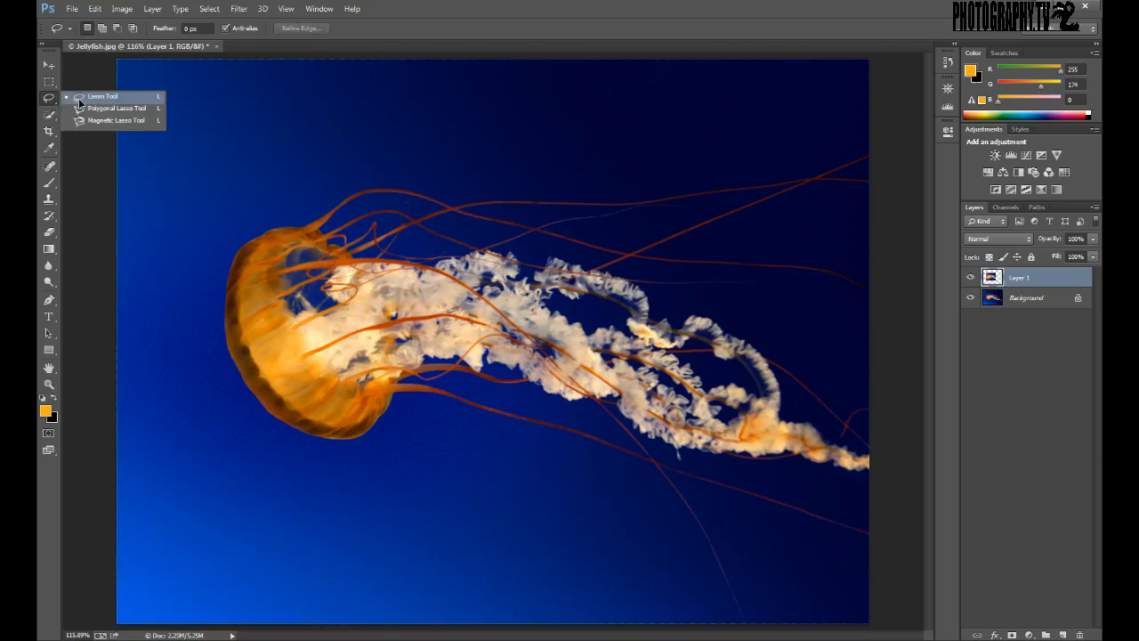
left_click(126, 96)
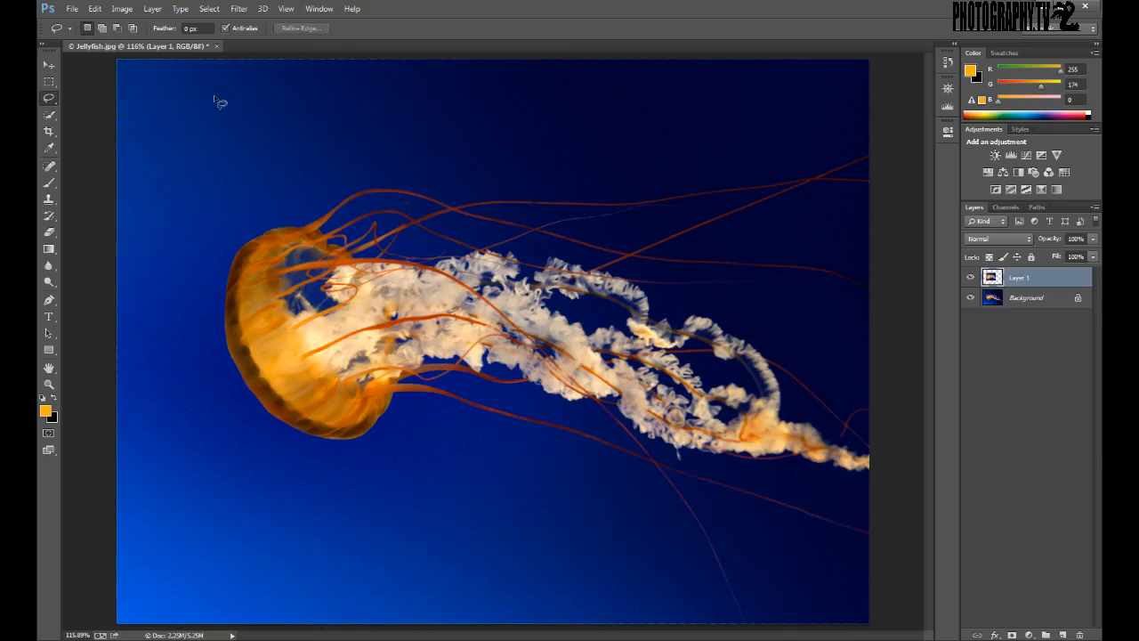
mouse_move(203, 93)
left_mouse_down()
mouse_move(161, 159)
mouse_move(180, 197)
mouse_move(270, 187)
mouse_move(316, 160)
mouse_move(317, 92)
mouse_move(211, 102)
left_mouse_up()
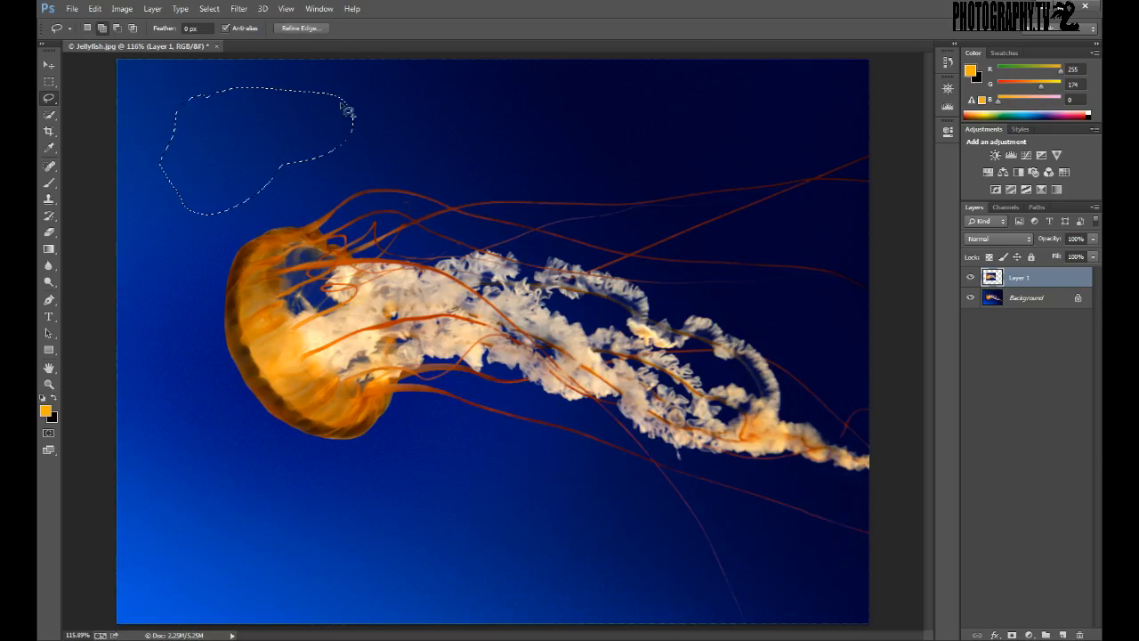
mouse_move(339, 158)
left_mouse_down()
mouse_move(417, 192)
mouse_move(467, 164)
mouse_move(419, 101)
mouse_move(345, 109)
left_mouse_up()
Step: Add a rectangular marquee overlapping the right end of the freehand selection, clear the selection, and return to the Lasso tool
left_click(49, 98)
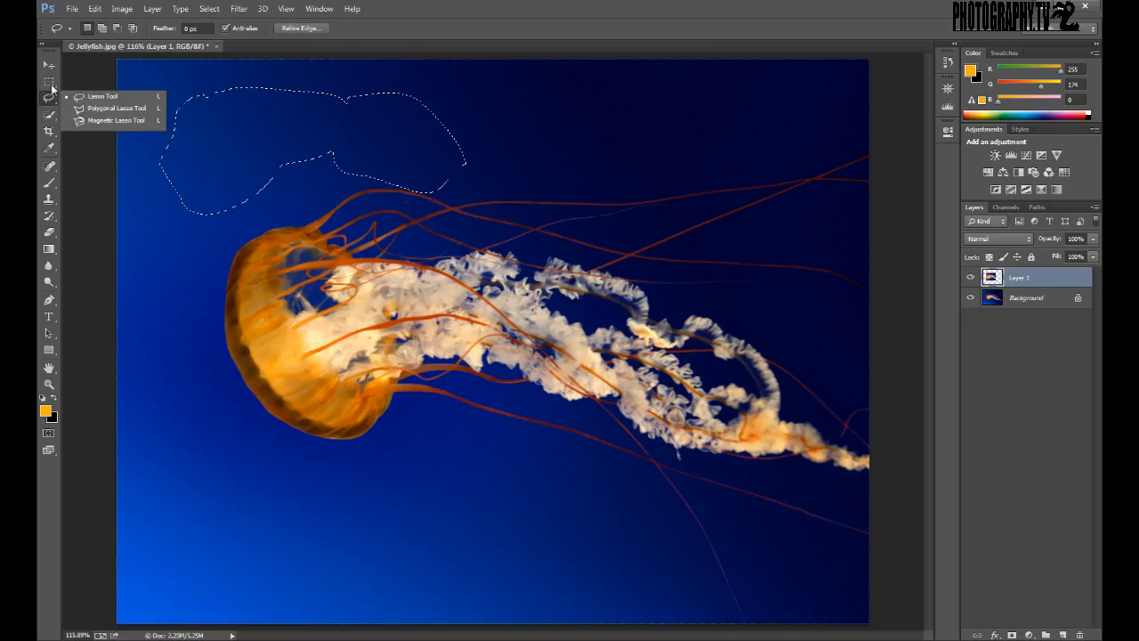
left_click(50, 82)
left_click(78, 83)
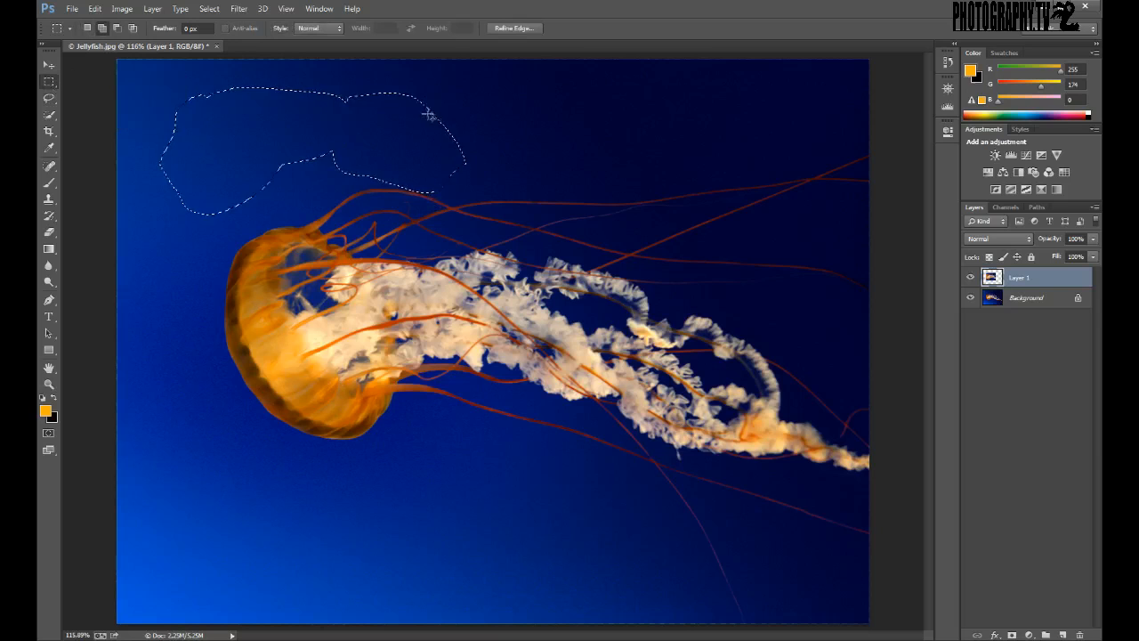
mouse_move(575, 202)
left_mouse_down()
mouse_move(443, 94)
mouse_move(385, 71)
left_mouse_up()
left_click(52, 88)
left_click(48, 97)
key("ctrl+d")
left_click(49, 99)
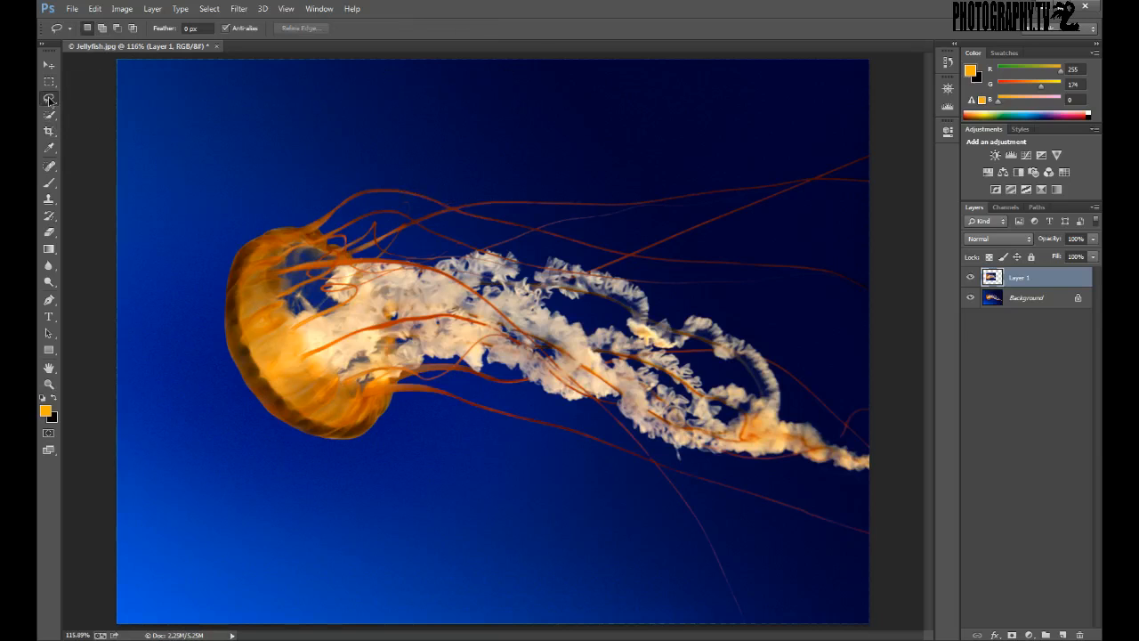
Step: Draw a Lasso selection around the bell, combining a wavy freehand upper edge with straight segments around the remaining sides
right_click(49, 99)
left_click(102, 101)
left_click_drag(242, 200, 215, 185)
mouse_move(187, 141)
left_mouse_down()
mouse_move(211, 104)
mouse_move(248, 110)
mouse_move(283, 95)
mouse_move(312, 108)
mouse_move(419, 113)
left_mouse_up()
left_click_drag(427, 120, 513, 125)
mouse_move(513, 125)
left_mouse_down()
mouse_move(561, 187)
mouse_move(563, 329)
mouse_move(431, 277)
mouse_move(428, 305)
mouse_move(330, 364)
mouse_move(455, 470)
mouse_move(216, 459)
mouse_move(152, 349)
mouse_move(161, 309)
mouse_move(190, 287)
left_mouse_up()
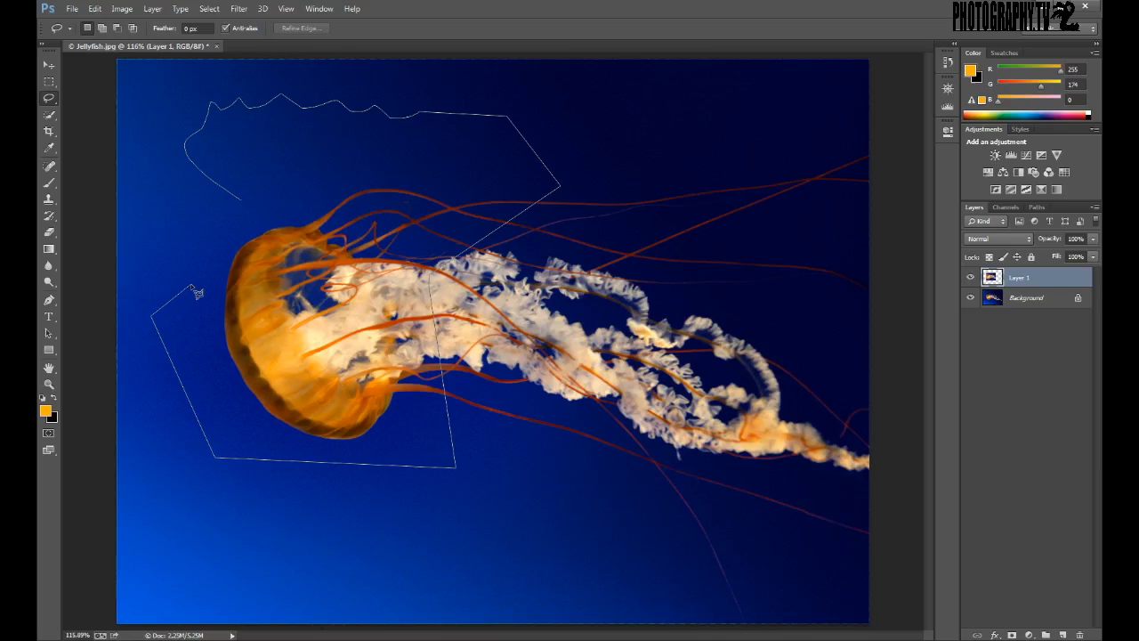
left_click_drag(197, 292, 195, 291)
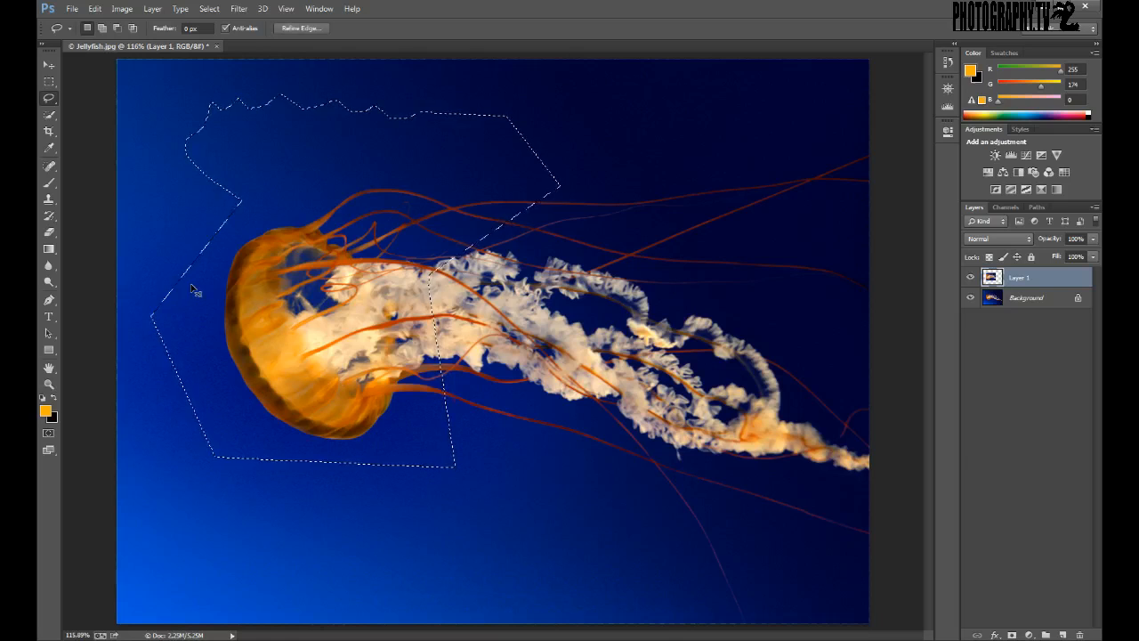
Step: Clear the selection and lasso a new area above the jellyfish, alternating freehand curves with straight segments down to the right-hand tentacles
key("ctrl+d")
mouse_move(249, 99)
left_mouse_down()
mouse_move(190, 132)
mouse_move(201, 187)
mouse_move(261, 221)
mouse_move(335, 205)
mouse_move(410, 169)
left_mouse_up()
mouse_move(483, 153)
left_mouse_down()
mouse_move(479, 208)
mouse_move(574, 166)
mouse_move(581, 208)
mouse_move(620, 170)
mouse_move(643, 188)
mouse_move(739, 158)
mouse_move(747, 351)
mouse_move(817, 316)
mouse_move(850, 186)
mouse_move(821, 94)
mouse_move(742, 47)
mouse_move(695, 73)
mouse_move(680, 106)
mouse_move(565, 75)
mouse_move(514, 96)
left_mouse_up()
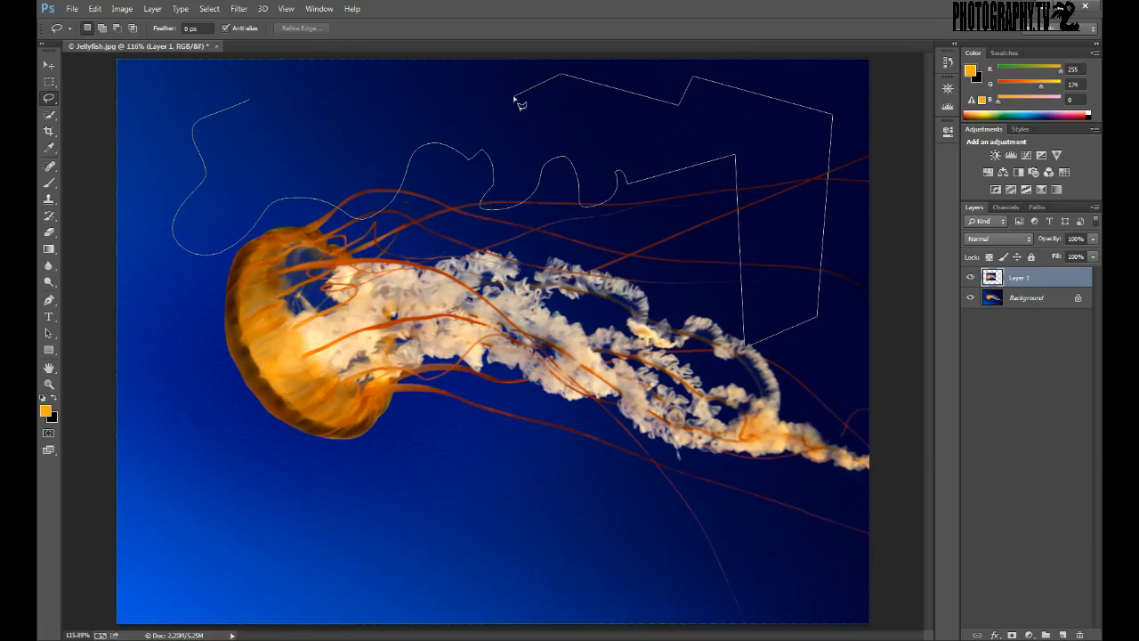
mouse_move(514, 96)
left_mouse_down()
mouse_move(434, 92)
mouse_move(464, 133)
mouse_move(595, 103)
mouse_move(572, 118)
mouse_move(470, 125)
mouse_move(415, 108)
mouse_move(386, 83)
mouse_move(350, 91)
left_mouse_up()
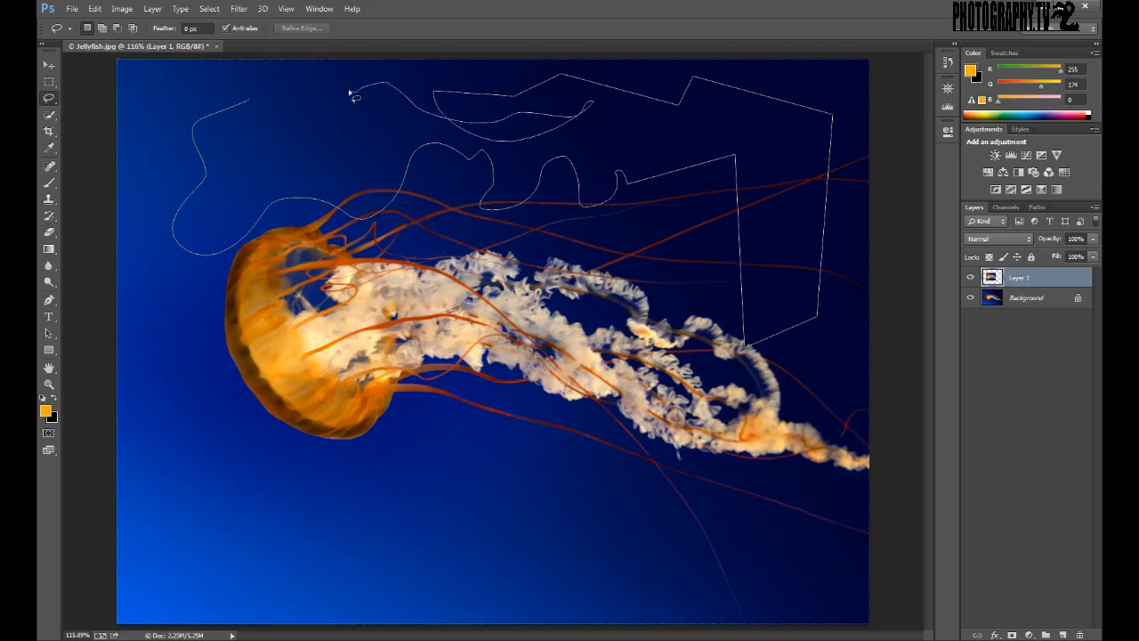
left_click_drag(258, 103, 256, 101)
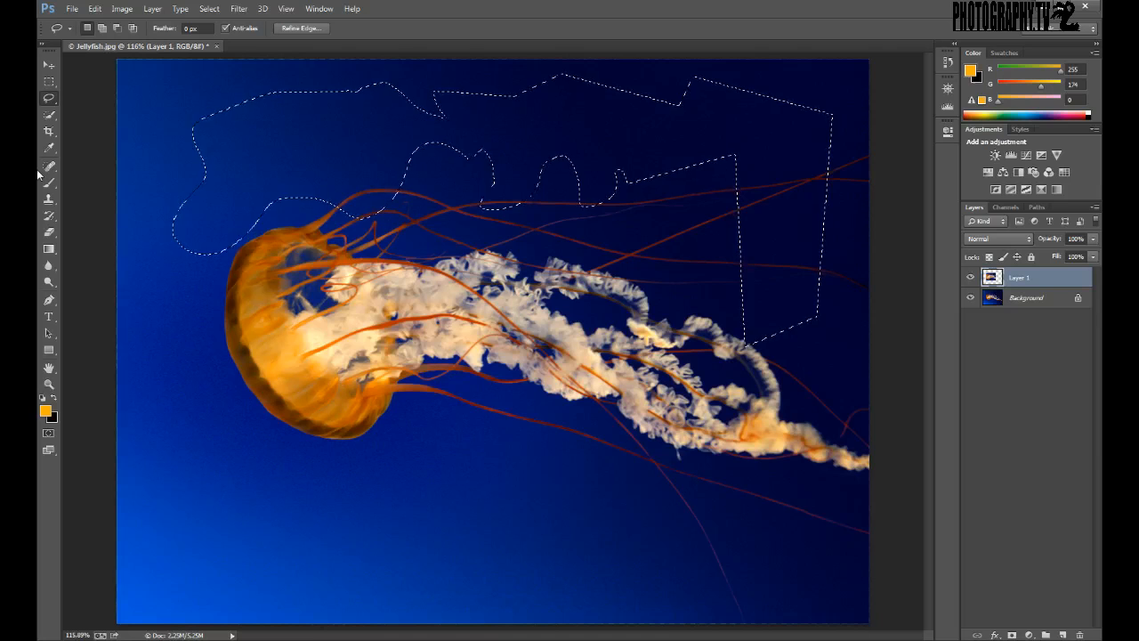
Step: Show the tool variants grouped with Quick Selection and Crop, and activate the Move tool
left_click(45, 116)
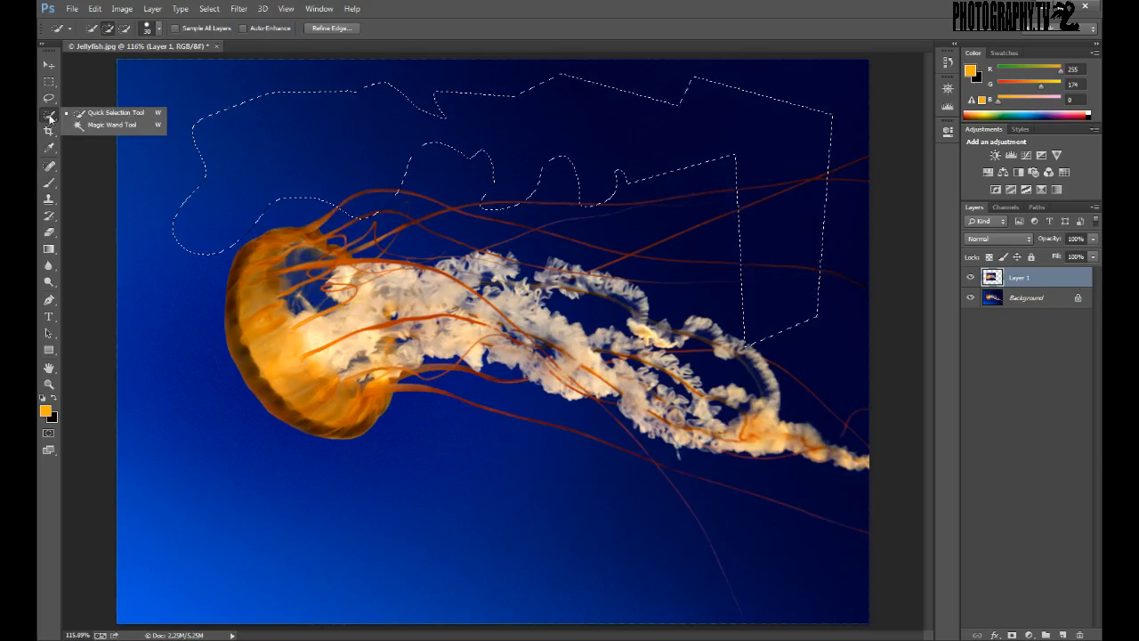
left_click(51, 131)
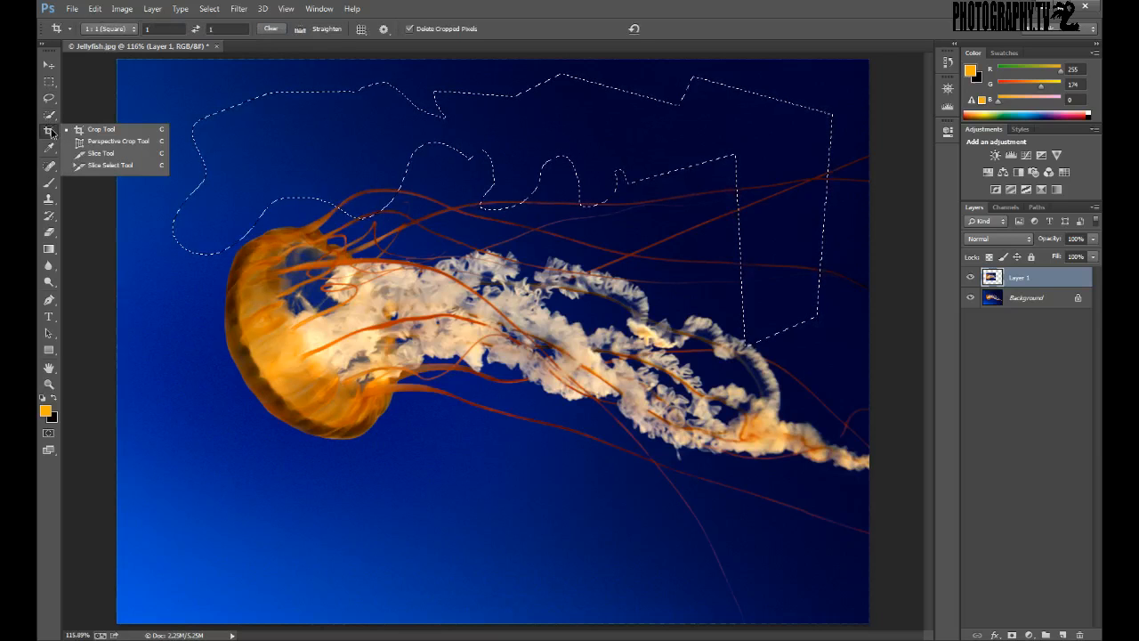
left_click(48, 67)
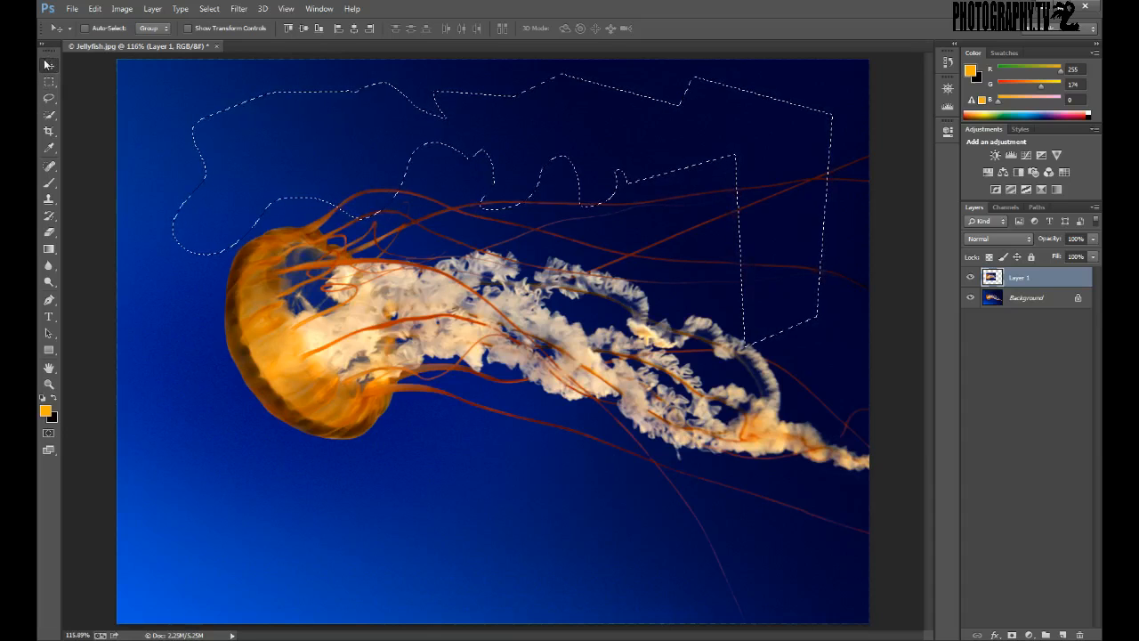
left_click(94, 8)
mouse_move(133, 11)
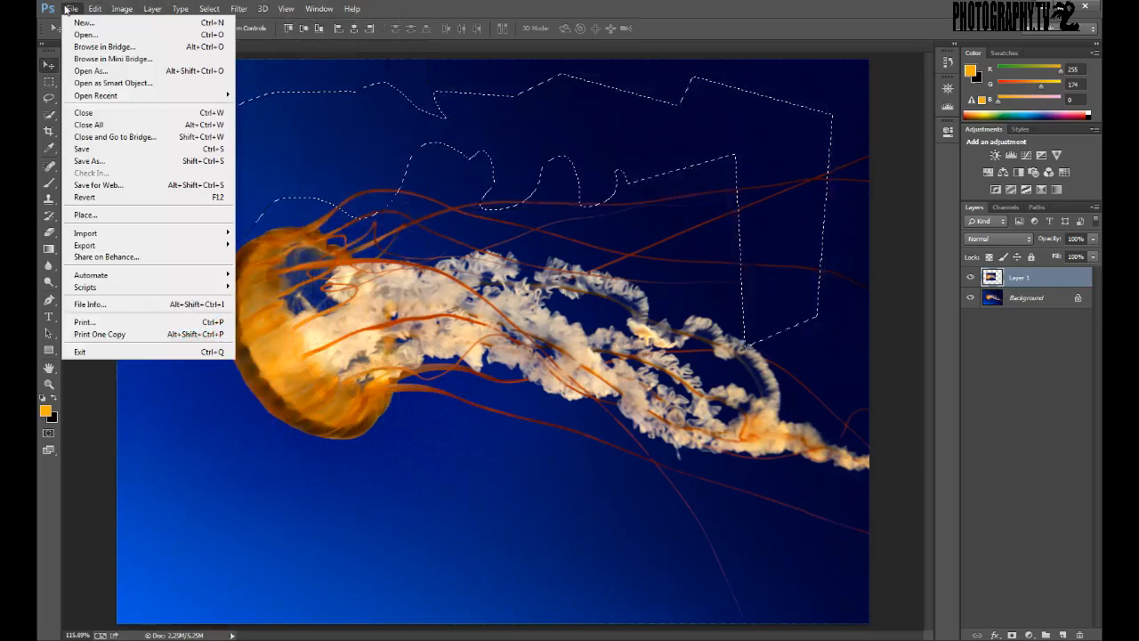
left_click(522, 9)
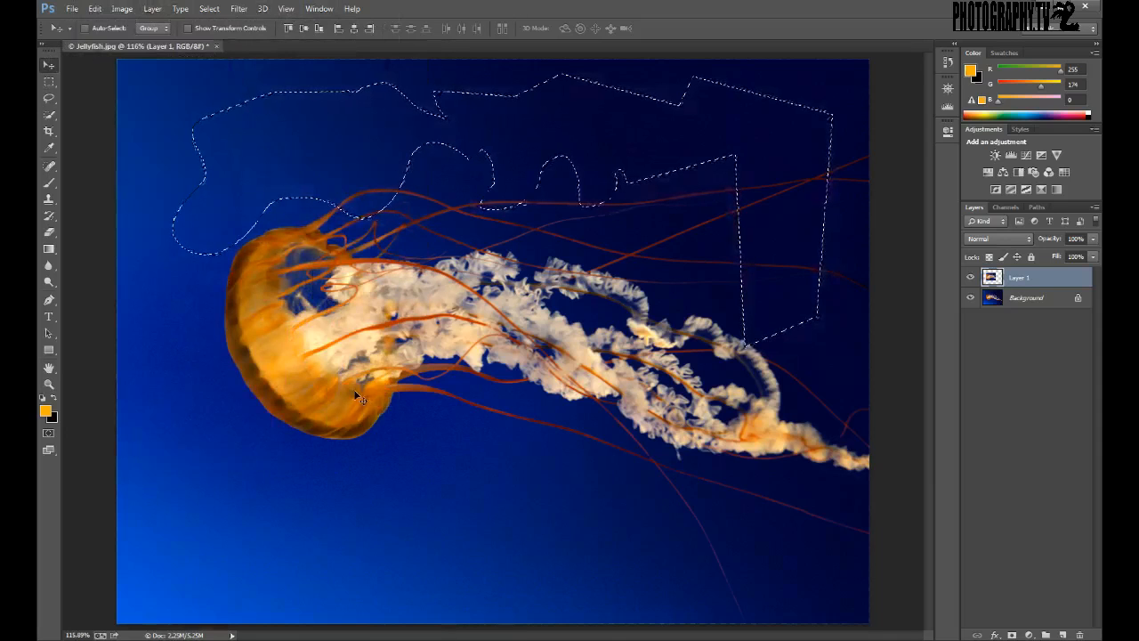
Step: Clear the lasso selection above the jellyfish and switch to the live-streaming program's window
key("ctrl+d")
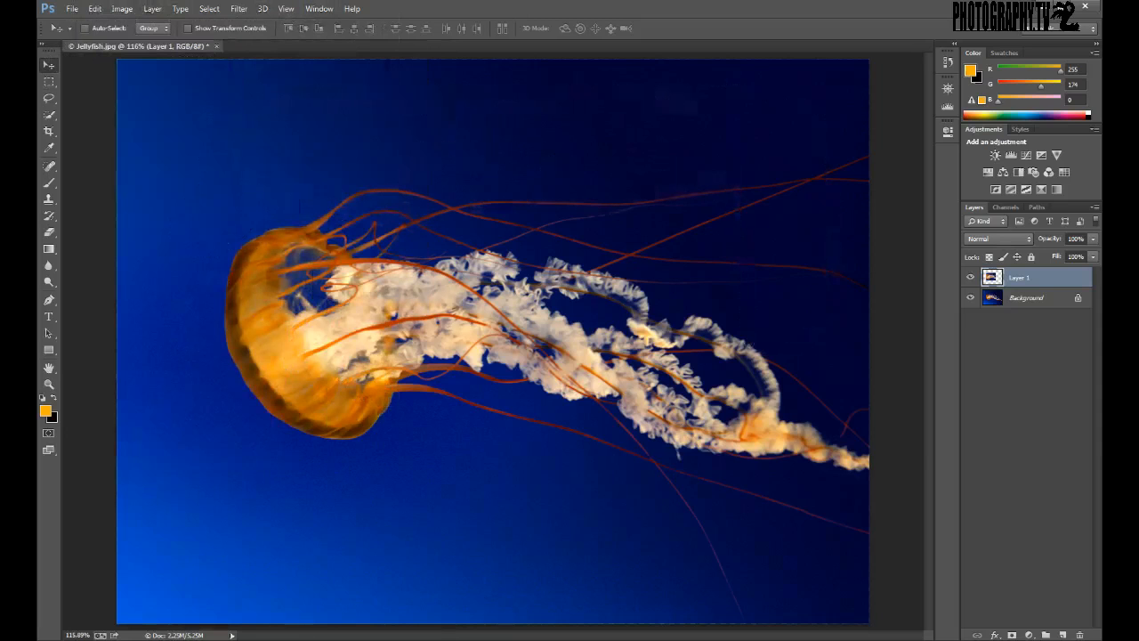
key("alt+Tab")
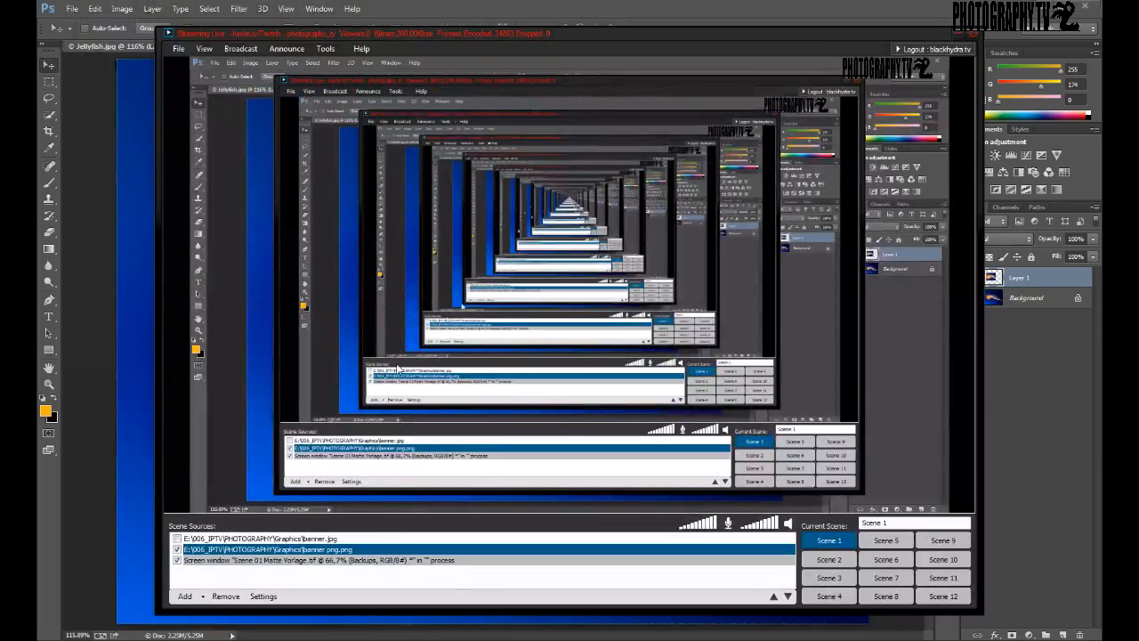